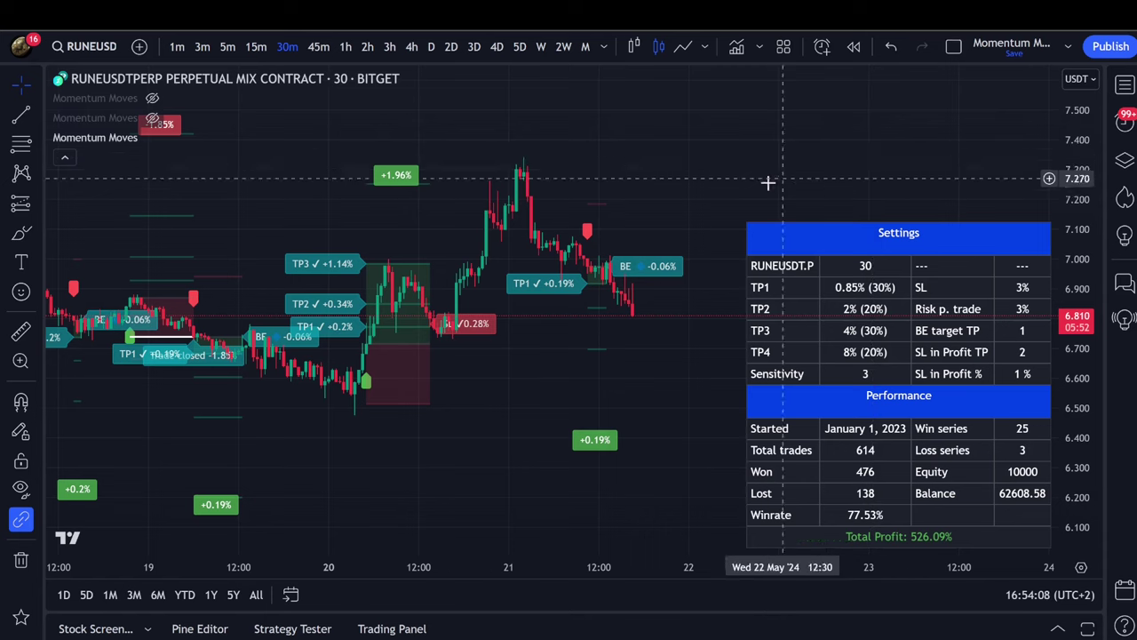
Reveal the gear icon on the Momentum Moves legend row of the RUNEUSDT.P 30m chart.
mouse_move(153, 138)
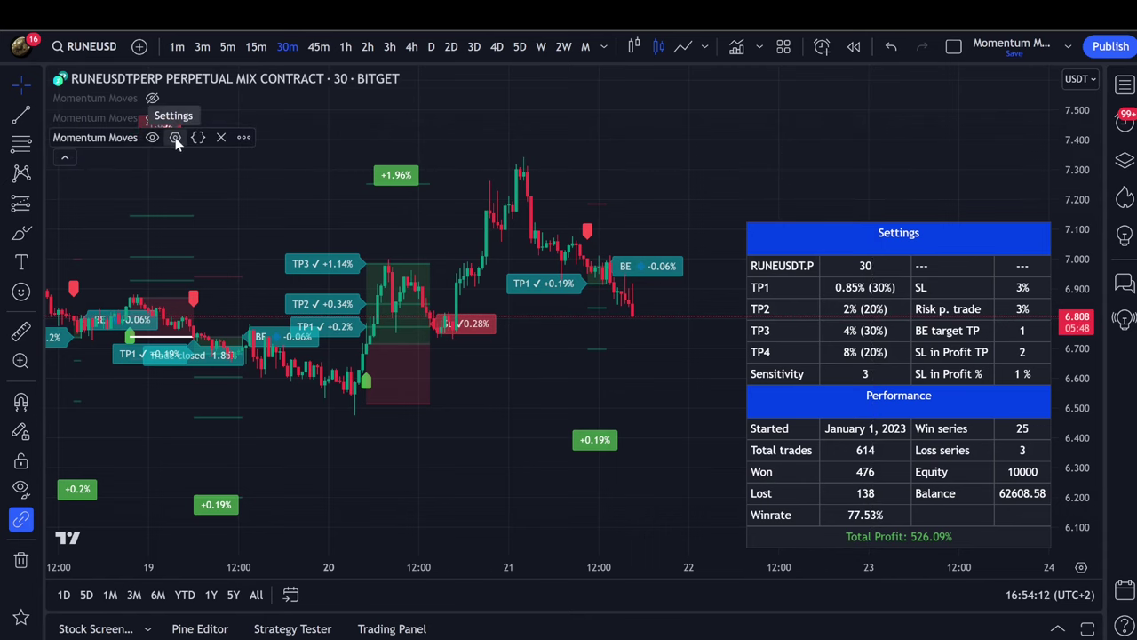
click(175, 138)
scroll(589, 311, down, 10)
scroll(593, 318, down, 15)
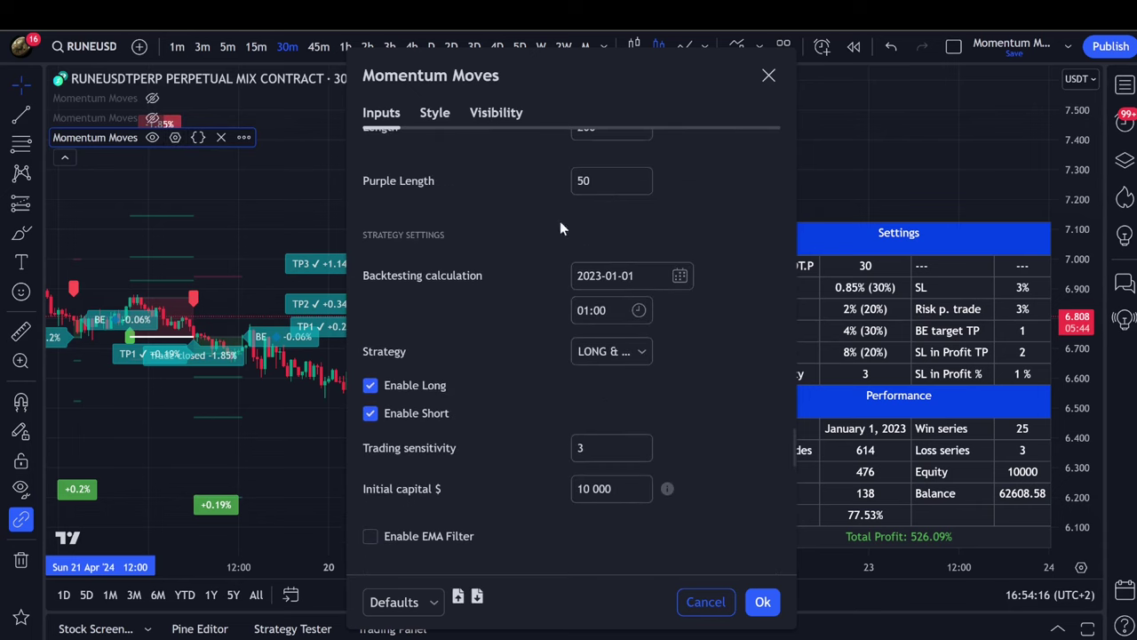
scroll(674, 300, up, 1)
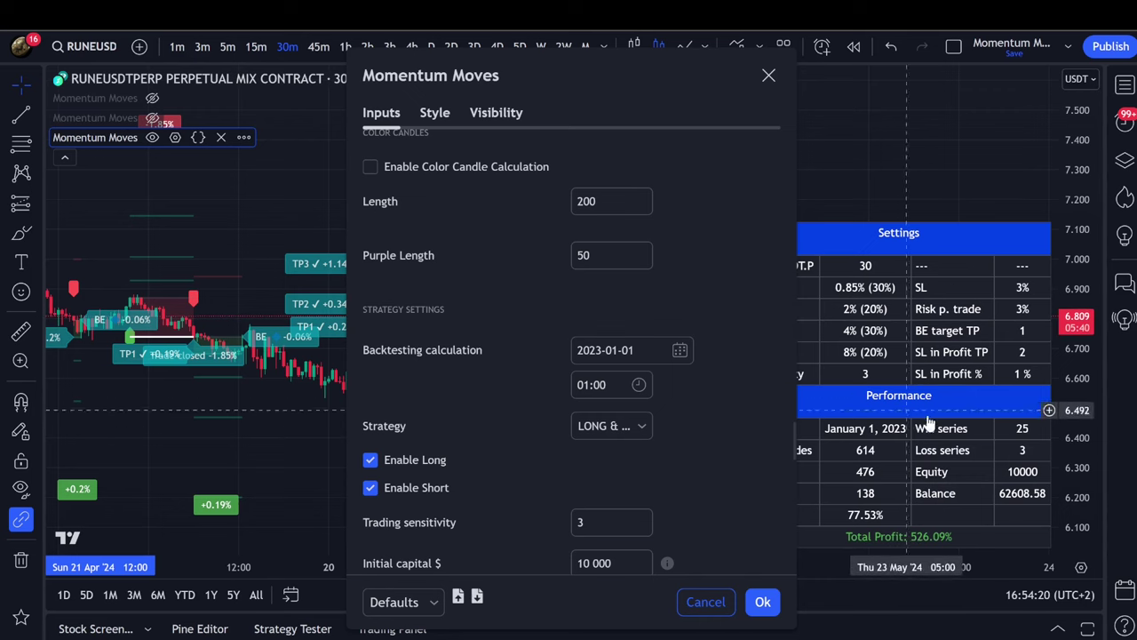
drag(663, 80, 540, 65)
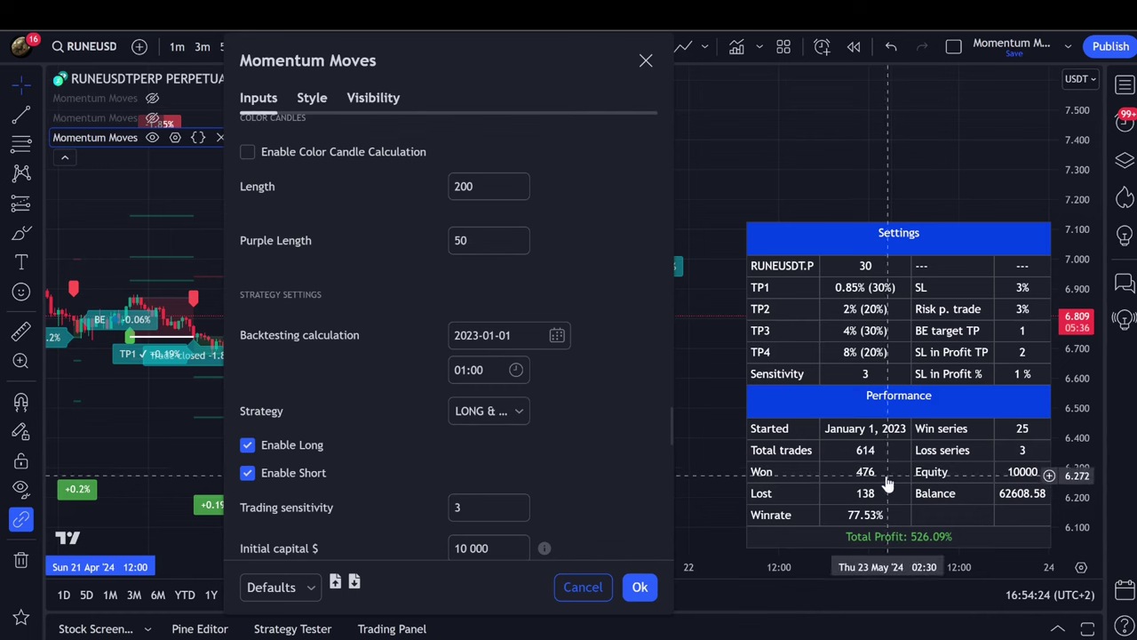
scroll(533, 320, down, 3)
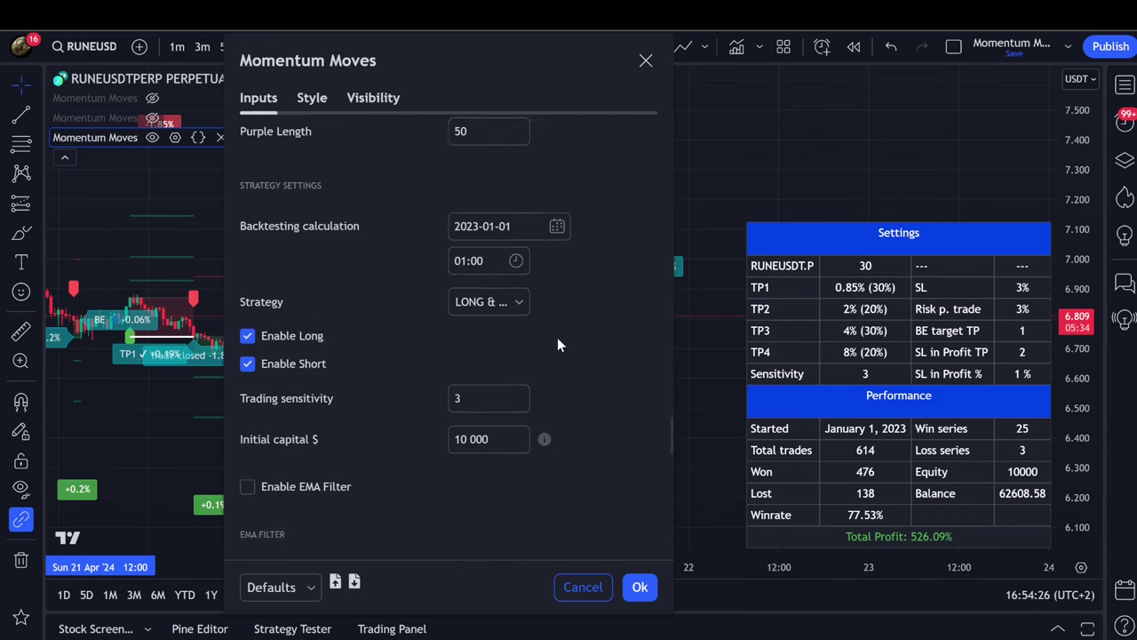
scroll(403, 360, down, 3)
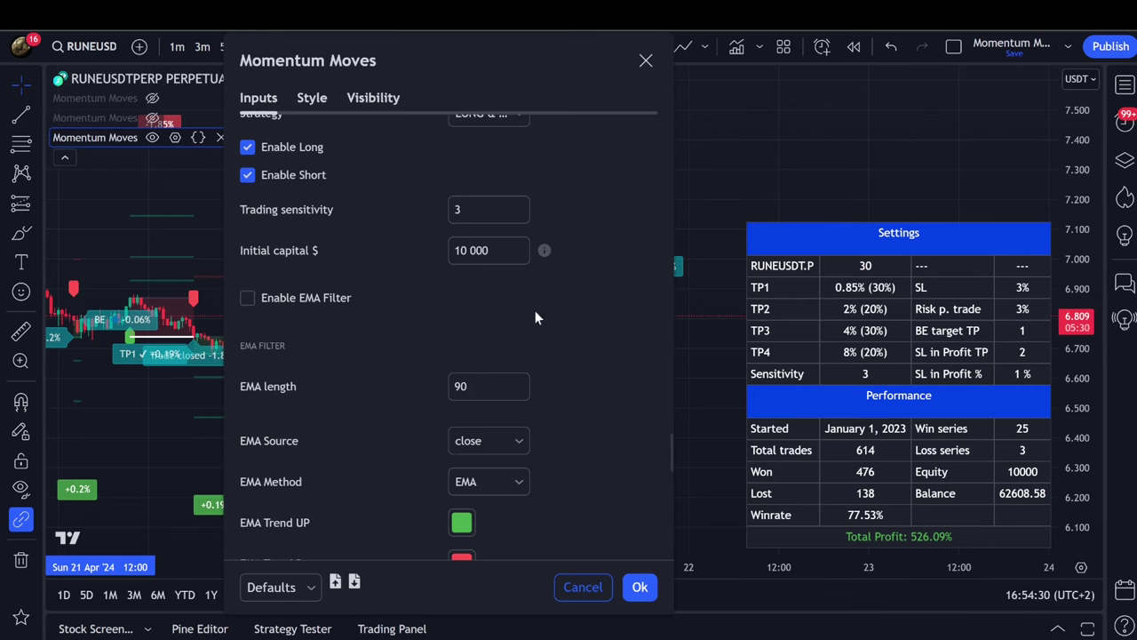
scroll(578, 338, down, 3)
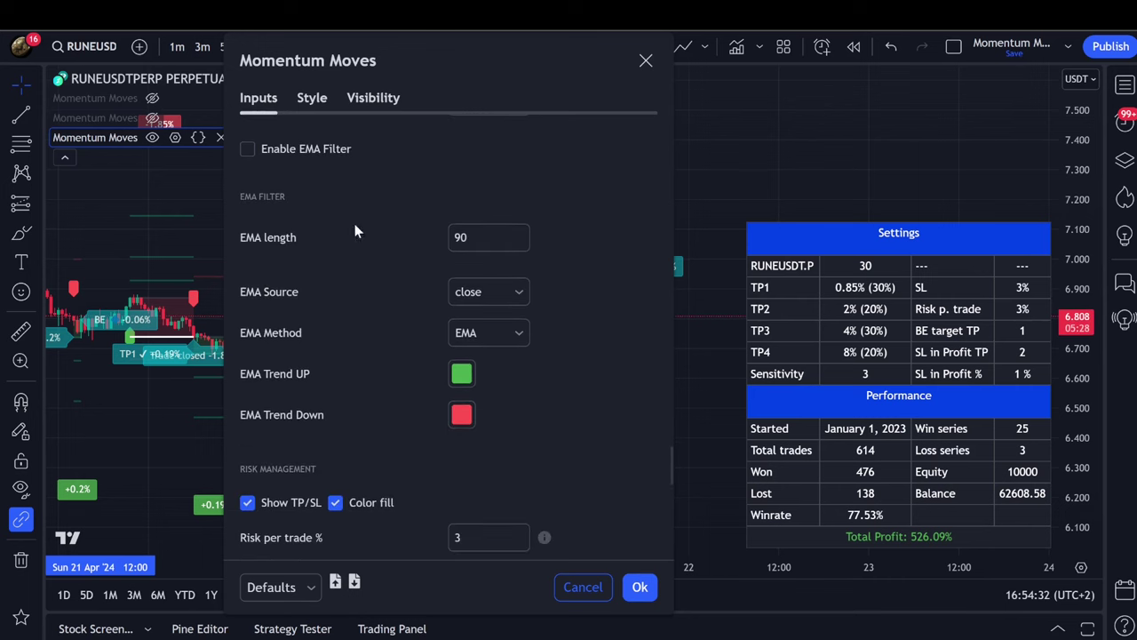
click(485, 331)
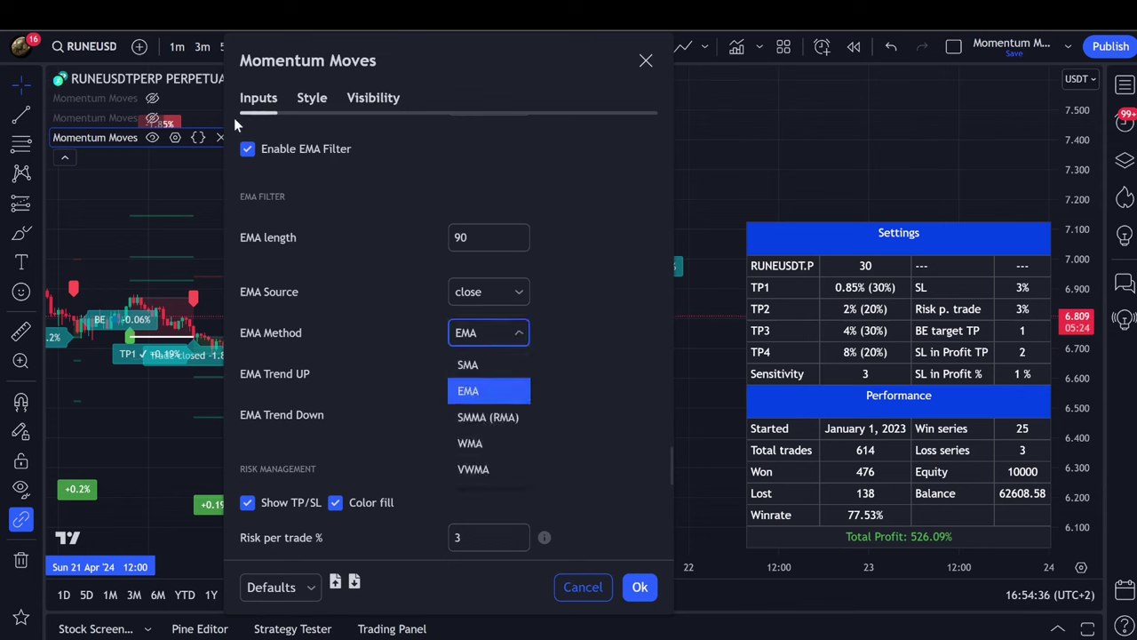
click(247, 155)
scroll(399, 265, down, 5)
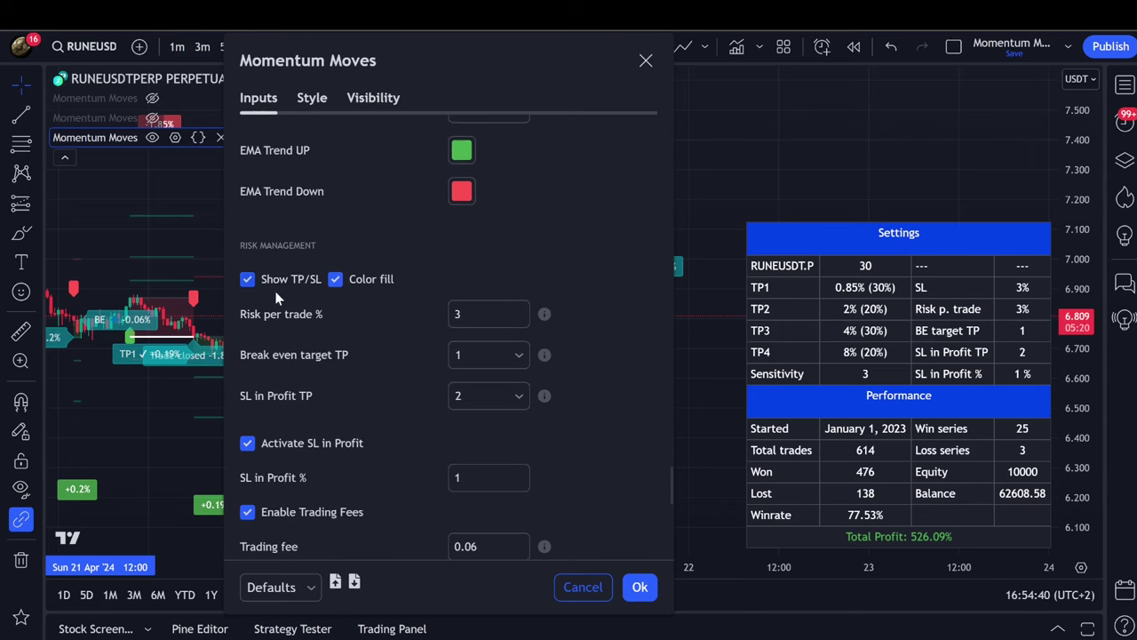
scroll(373, 336, down, 4)
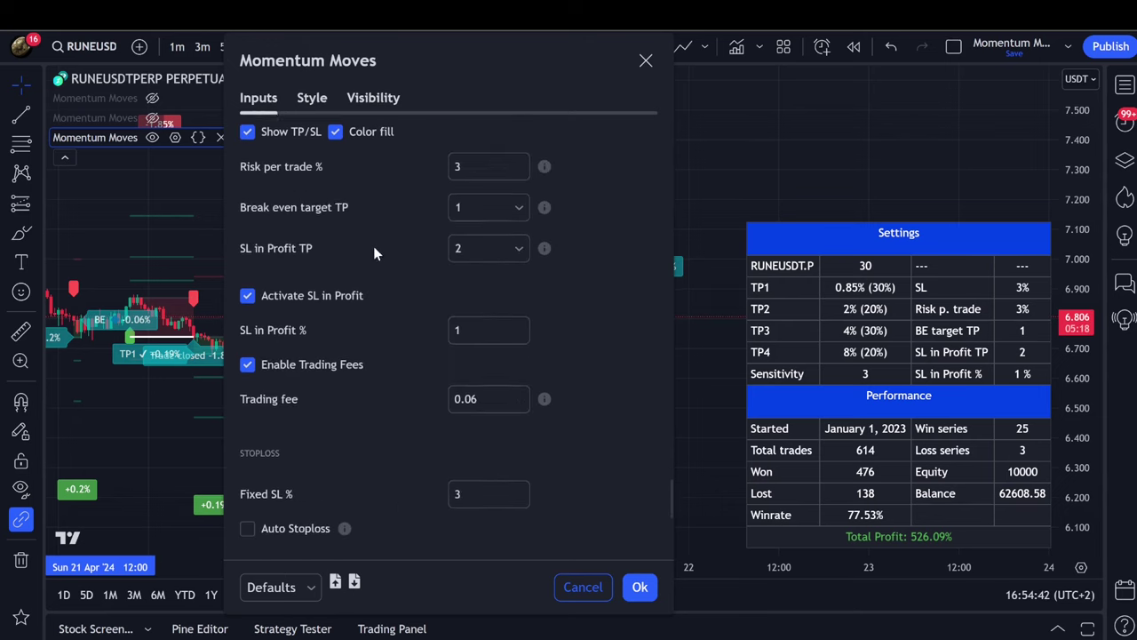
scroll(373, 249, up, 4)
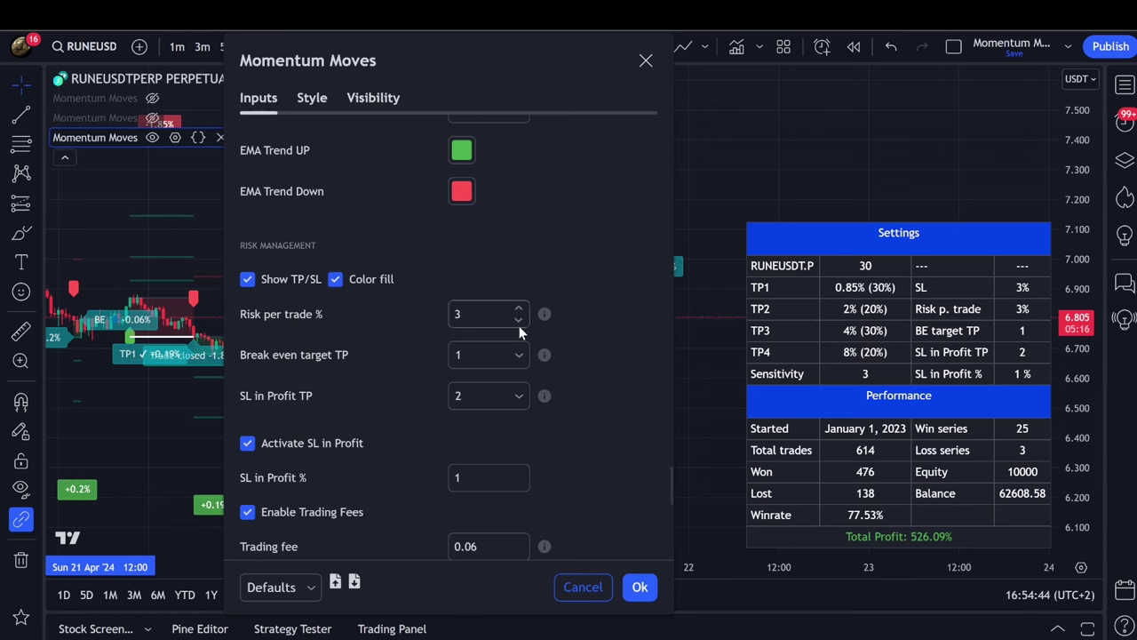
click(495, 356)
click(497, 353)
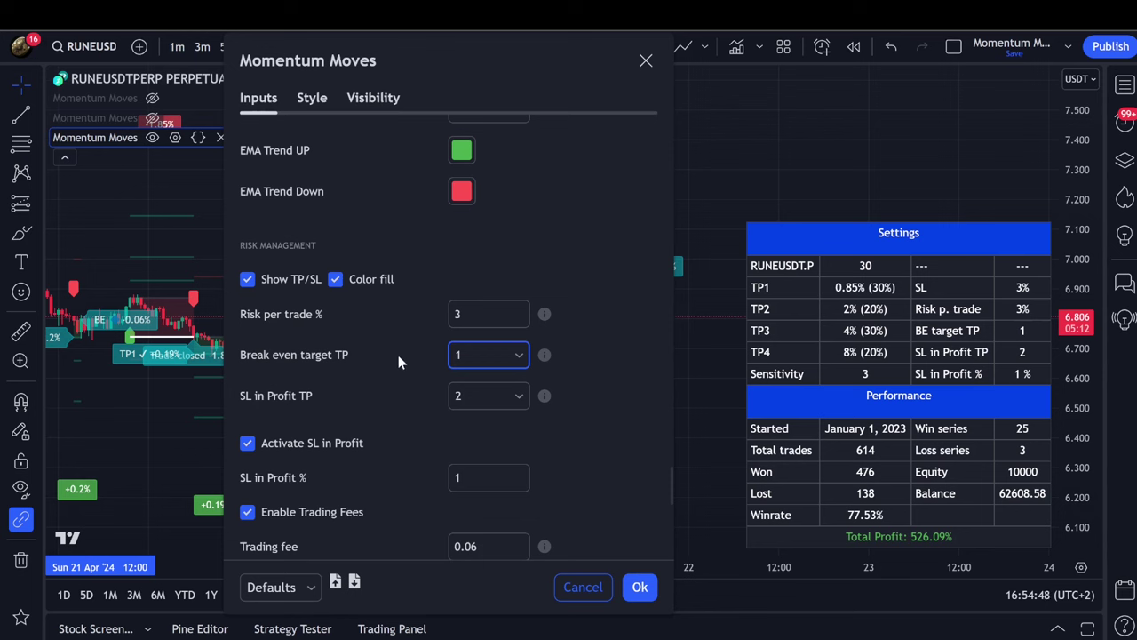
click(472, 354)
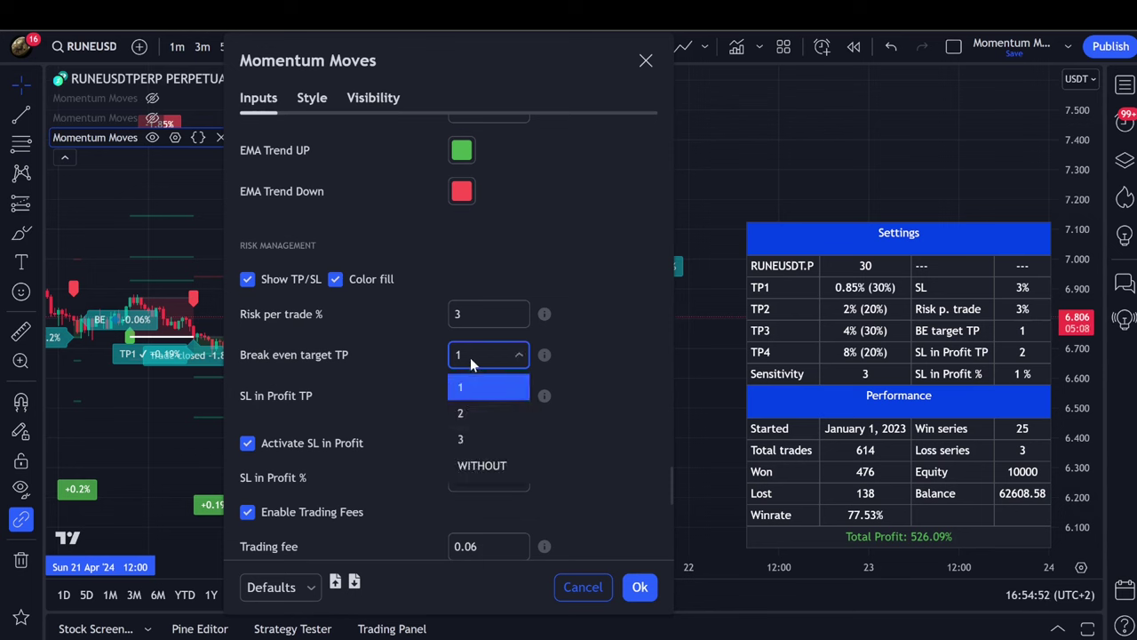
click(417, 356)
drag(463, 65, 243, 60)
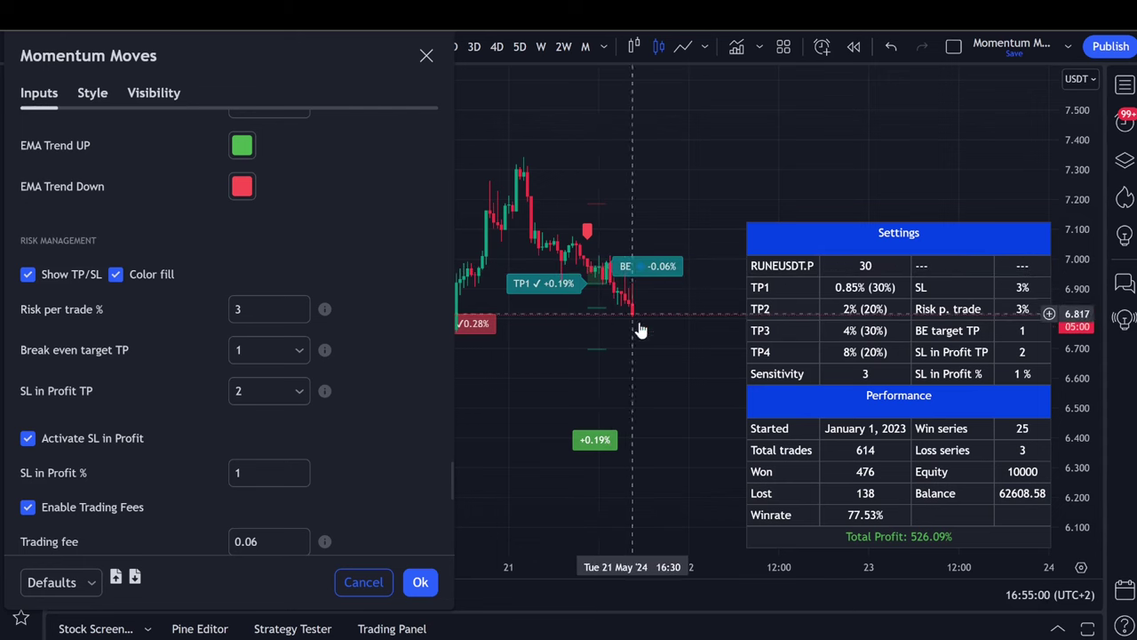
drag(264, 64, 363, 68)
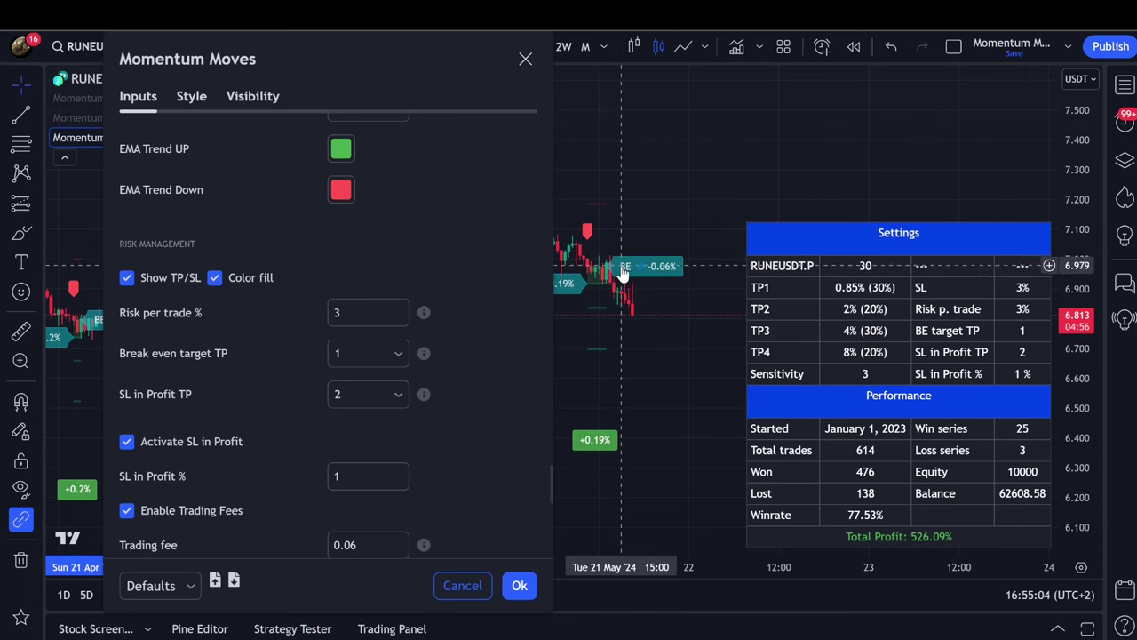
drag(386, 71, 496, 67)
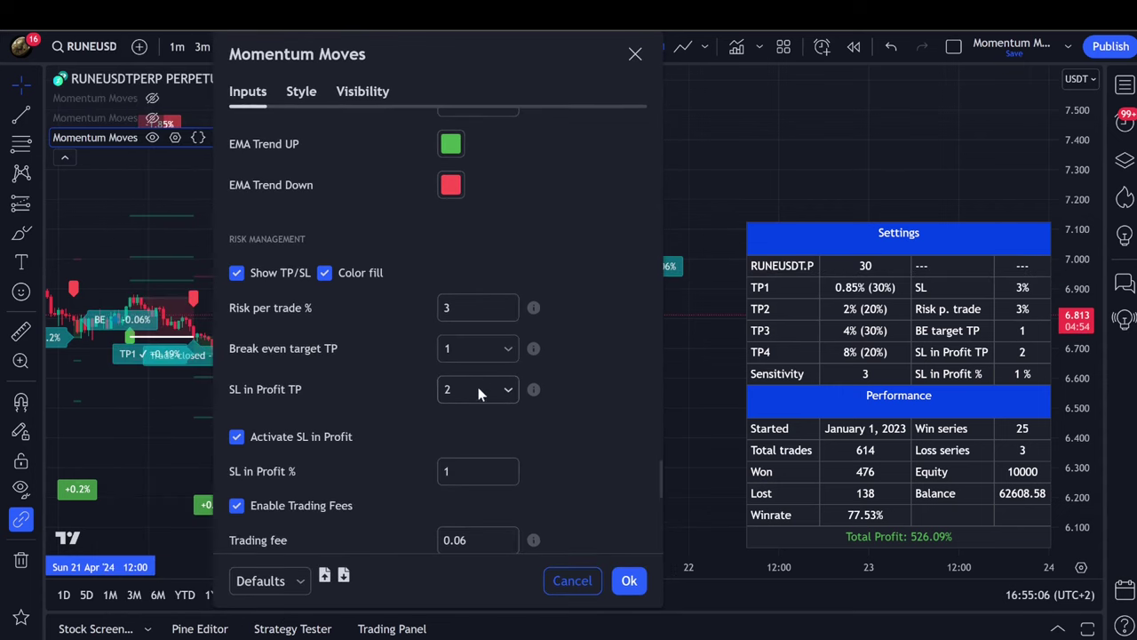
scroll(378, 365, down, 2)
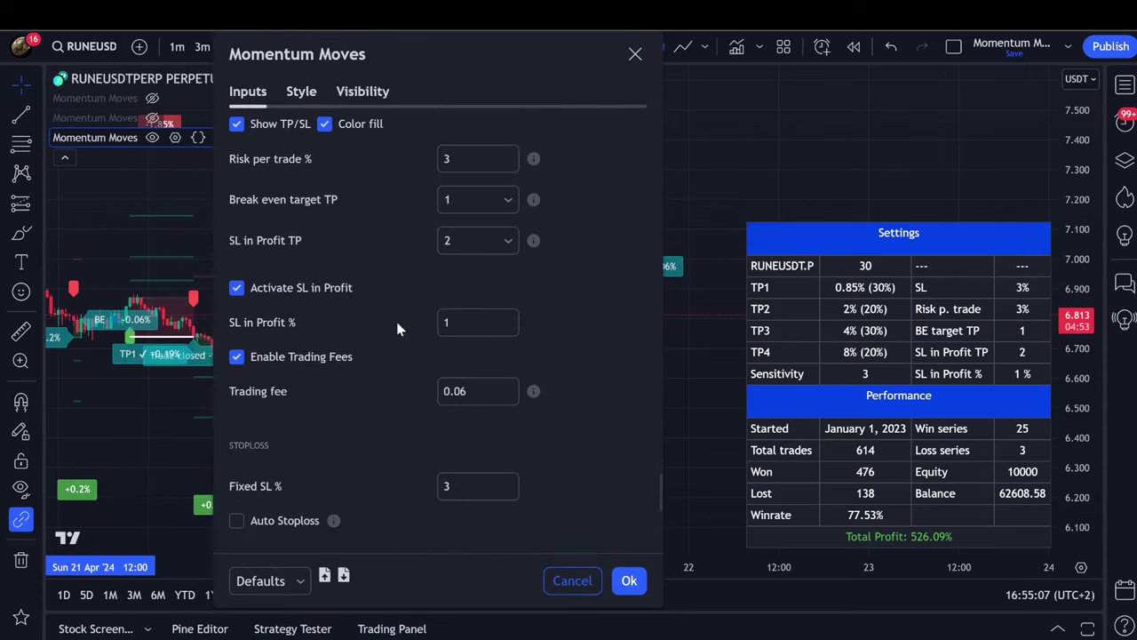
click(452, 237)
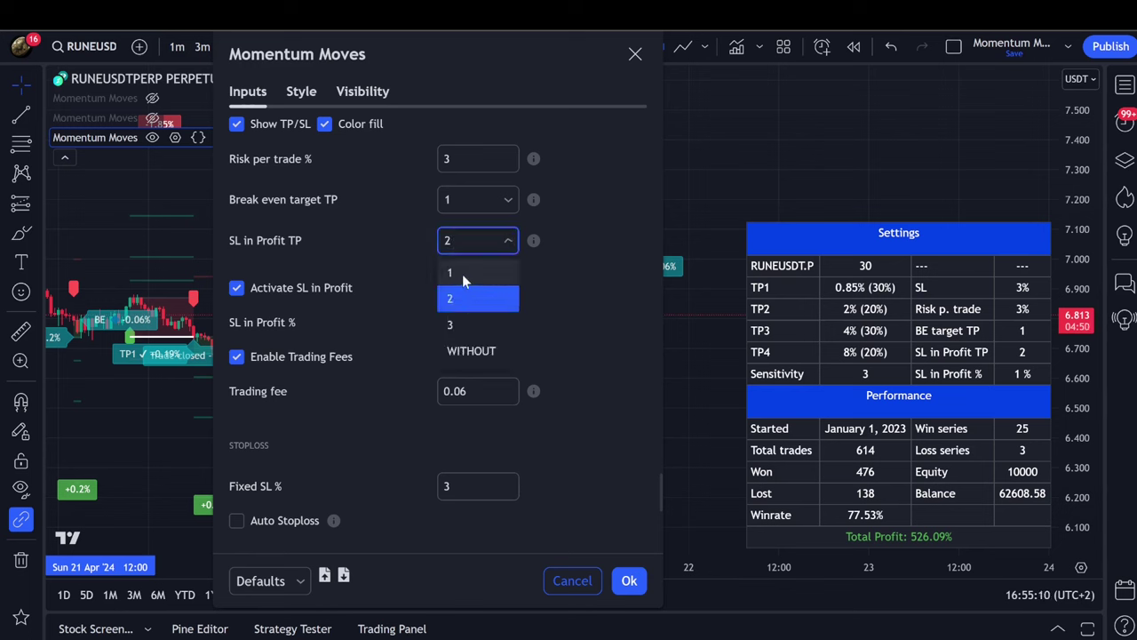
click(474, 357)
click(481, 241)
click(467, 298)
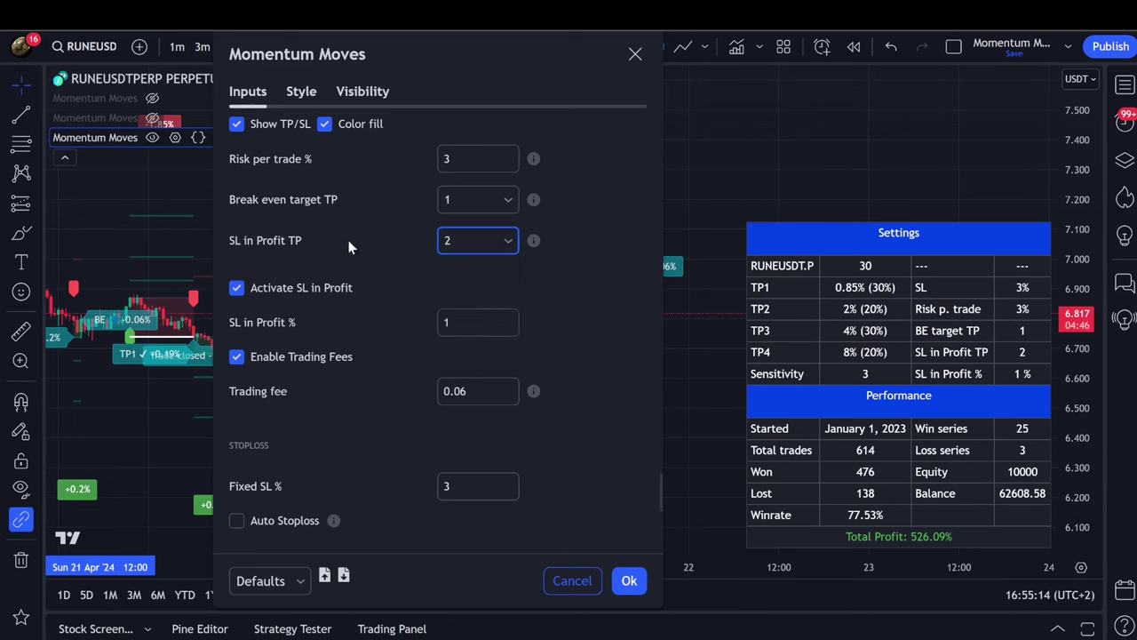
click(451, 325)
drag(546, 83, 1002, 83)
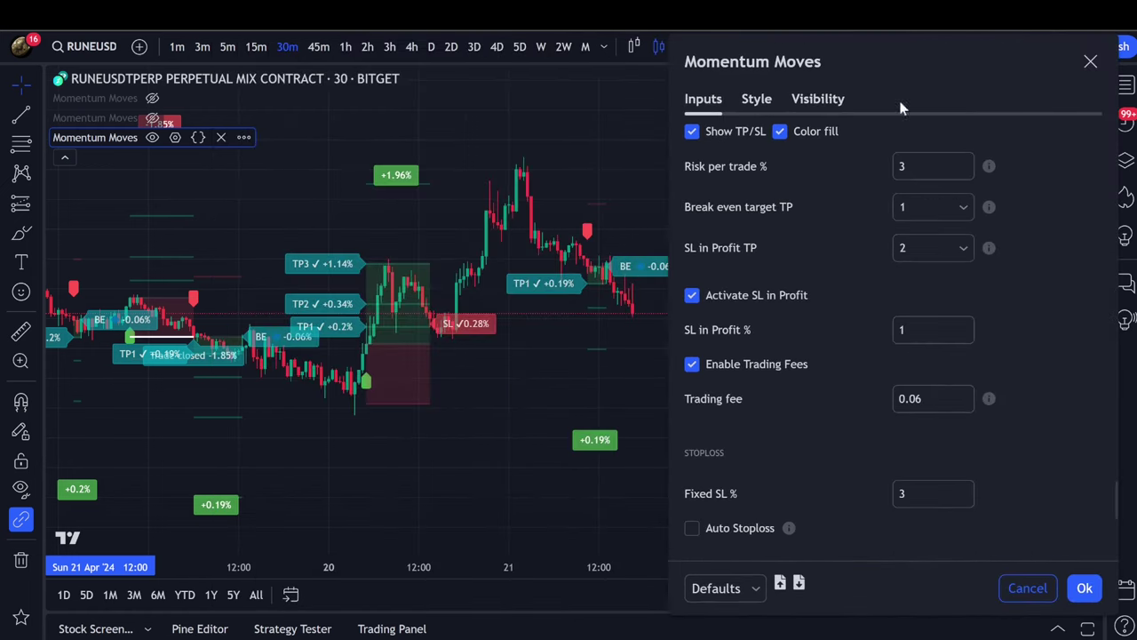
key(Return)
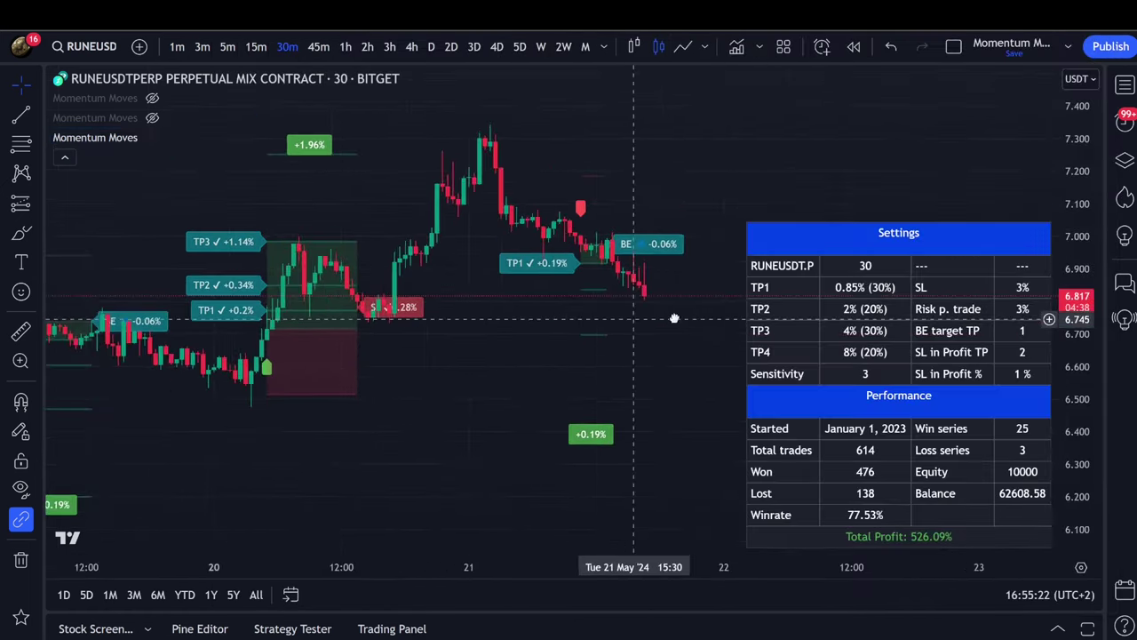
Reopen the Momentum Moves settings and check the 3% fixed stop loss.
scroll(602, 300, up, 3)
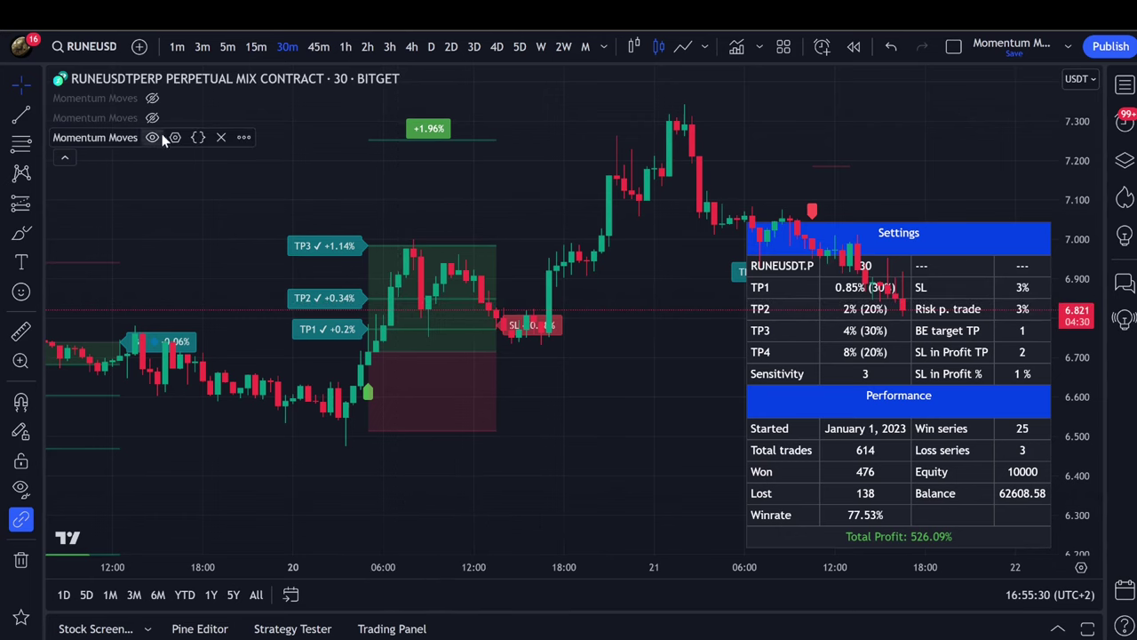
click(175, 139)
scroll(586, 353, down, 15)
scroll(604, 351, up, 15)
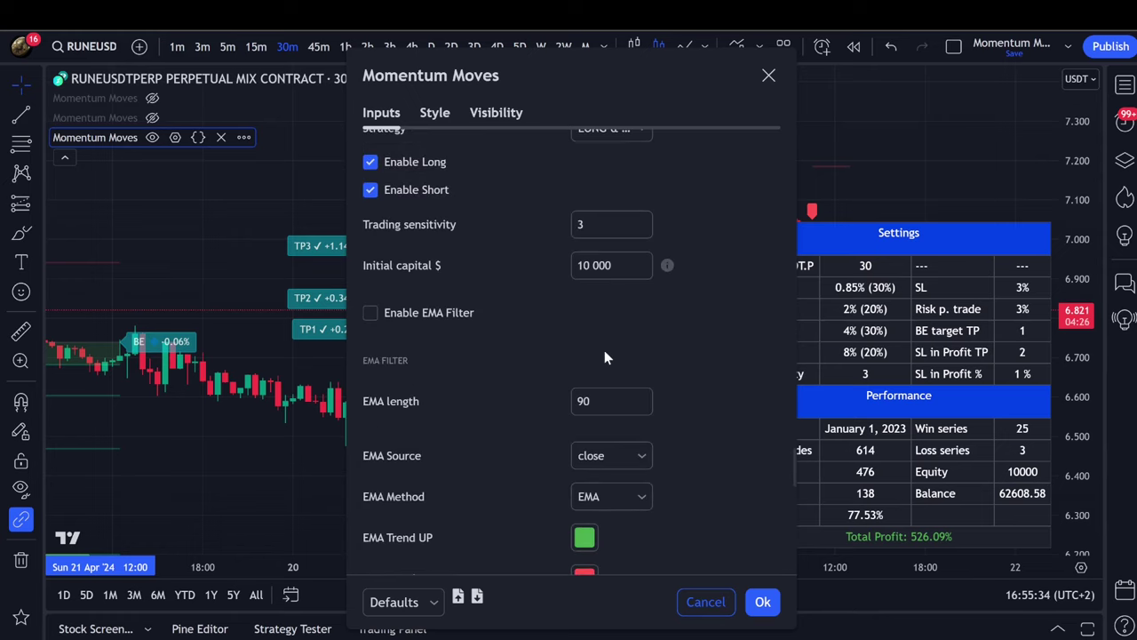
scroll(670, 355, down, 10)
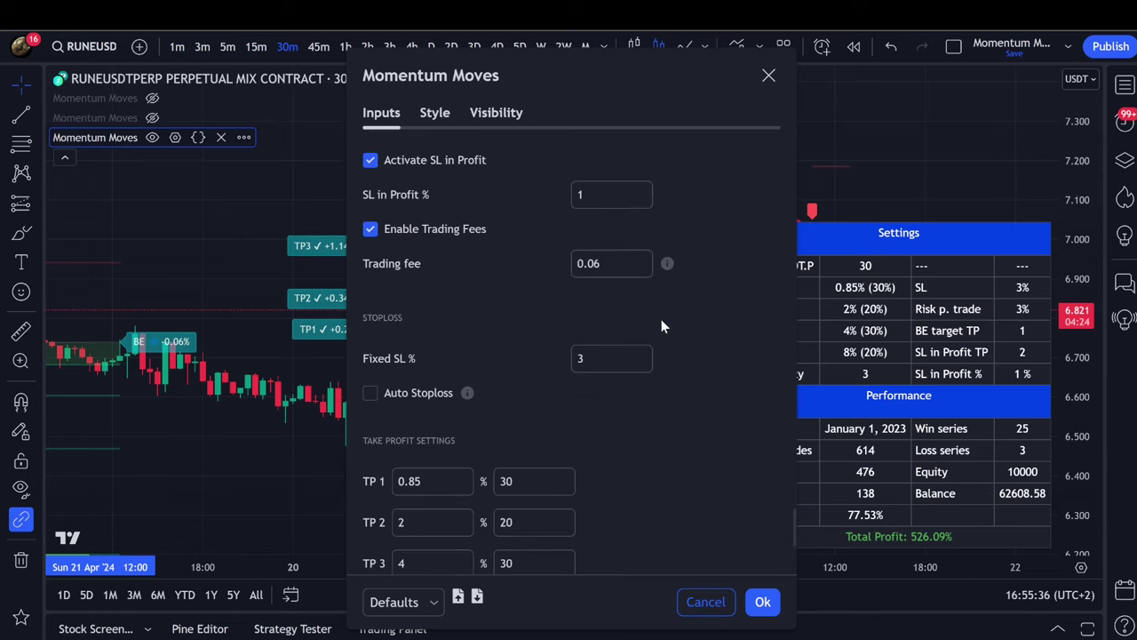
scroll(661, 319, up, 2)
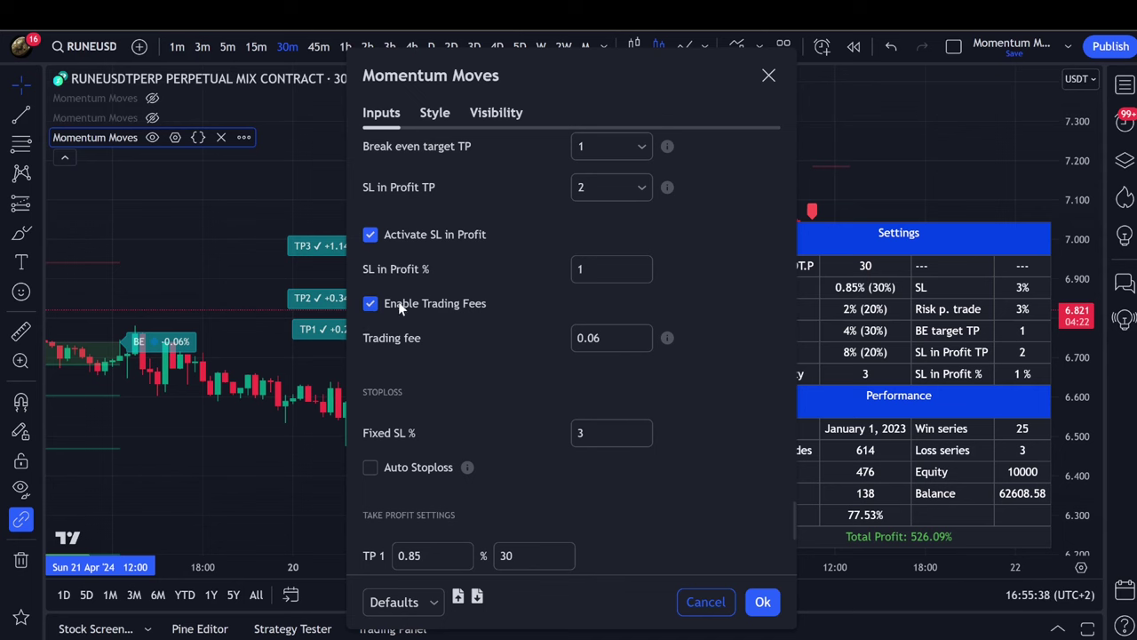
scroll(634, 359, down, 4)
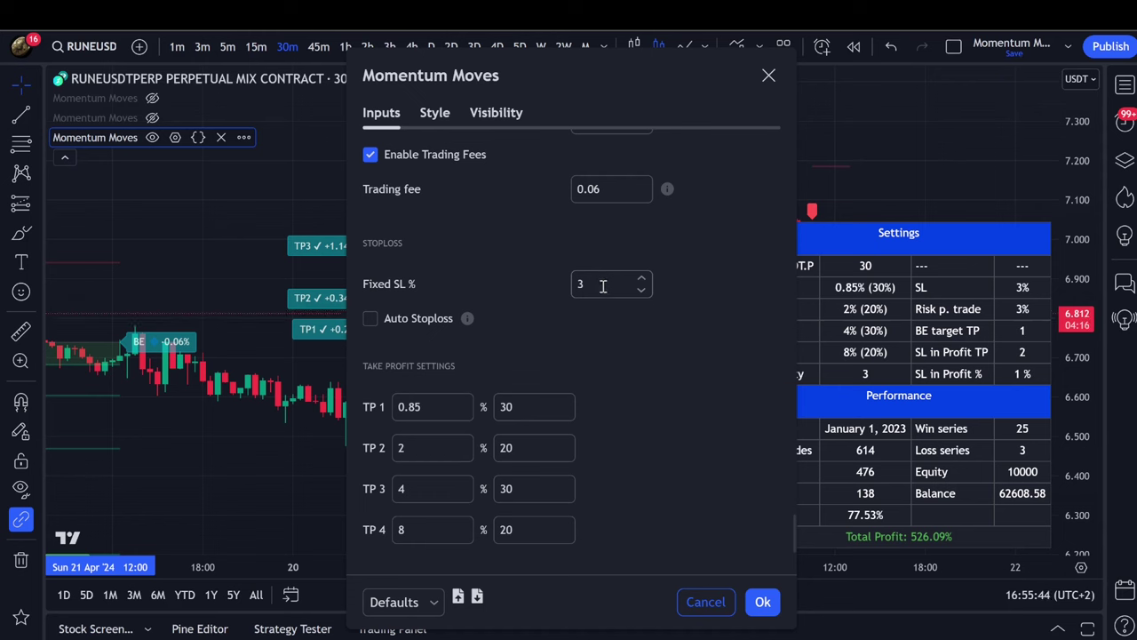
click(594, 285)
Keep TP1–TP4 at 0.85/2/4/8% sized 30/20/30/20 and apply with Ok.
scroll(542, 289, down, 2)
double_click(431, 258)
click(418, 297)
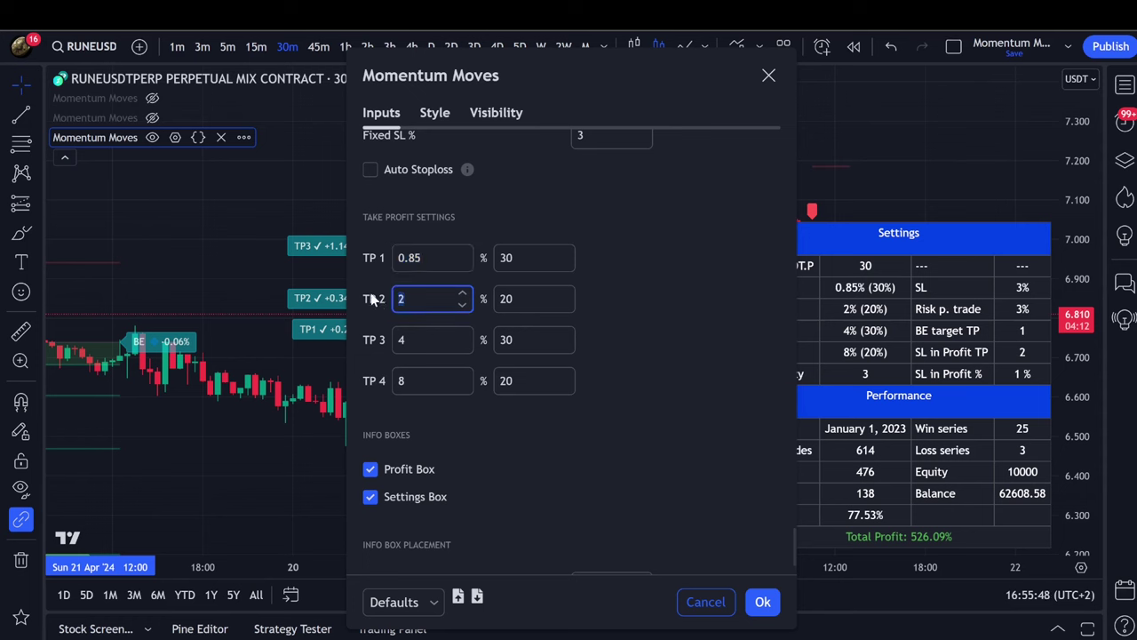
click(413, 342)
click(397, 379)
click(503, 257)
click(532, 300)
click(528, 340)
click(498, 382)
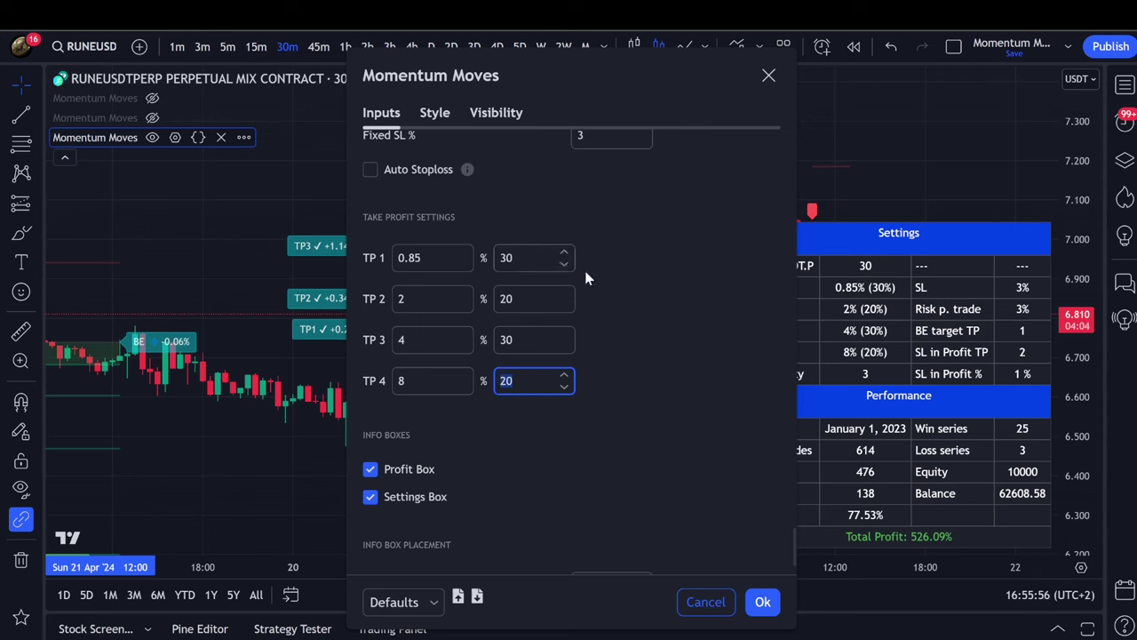
click(544, 218)
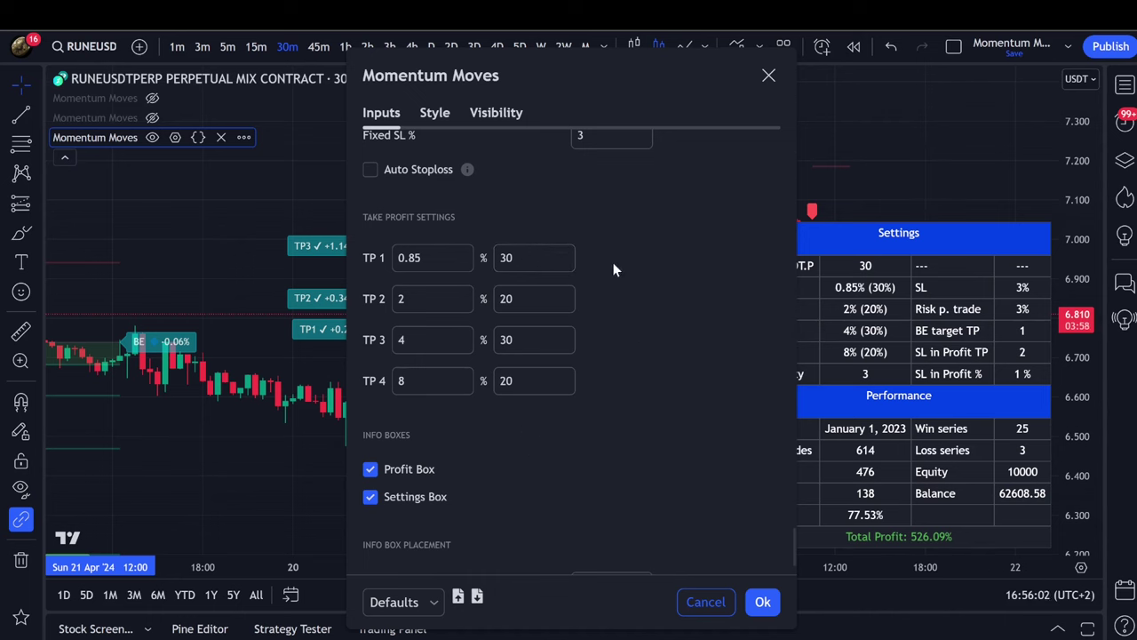
scroll(673, 335, down, 2)
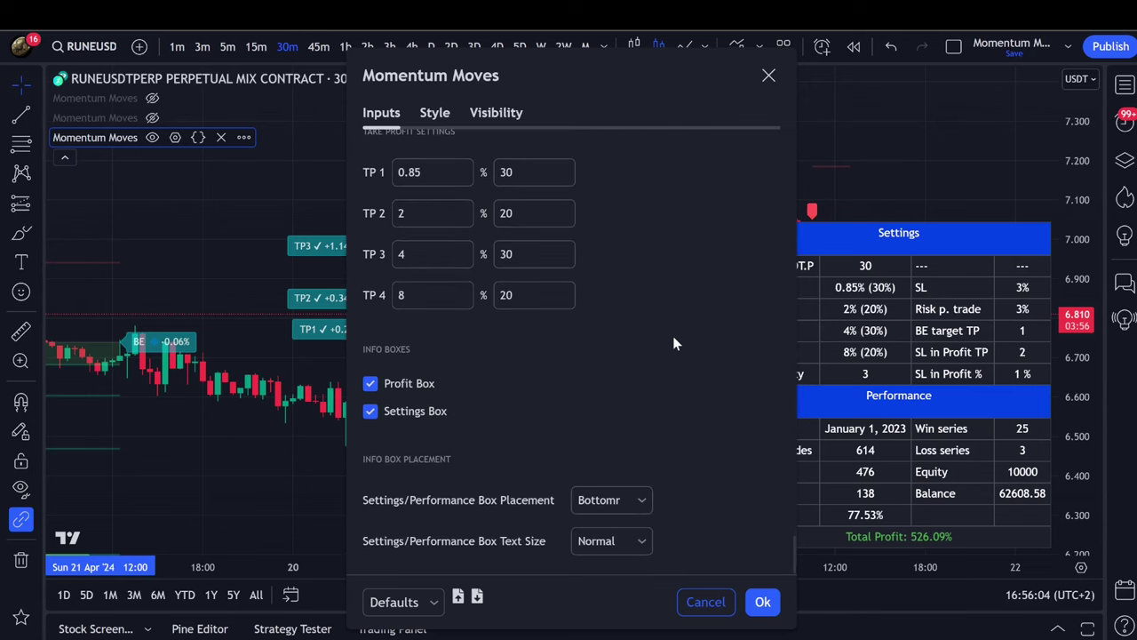
scroll(672, 336, up, 3)
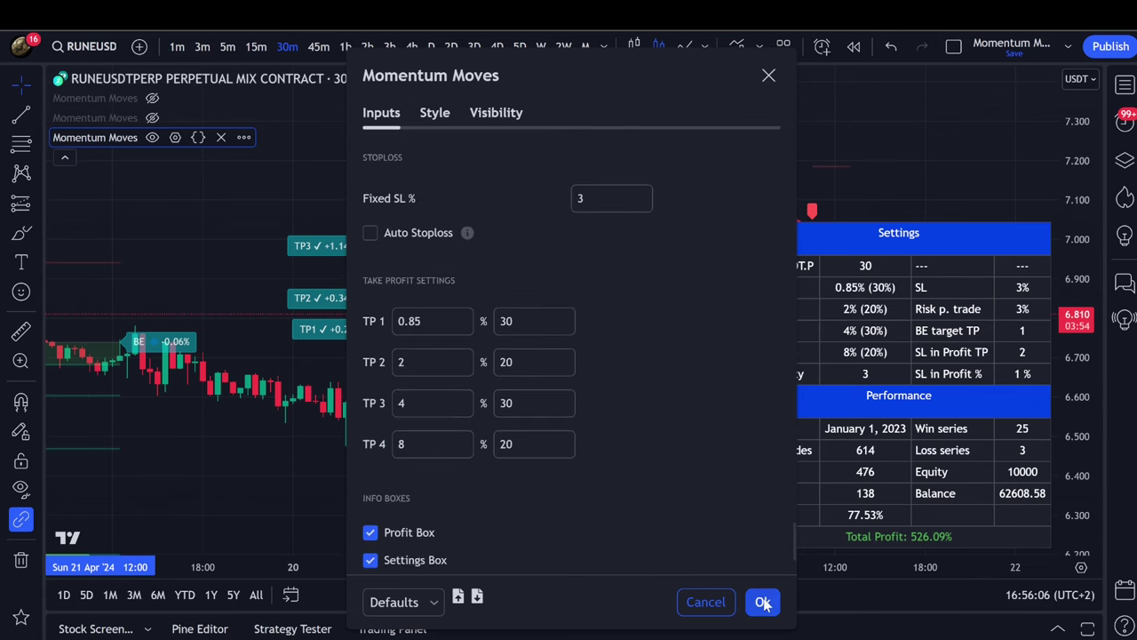
click(762, 601)
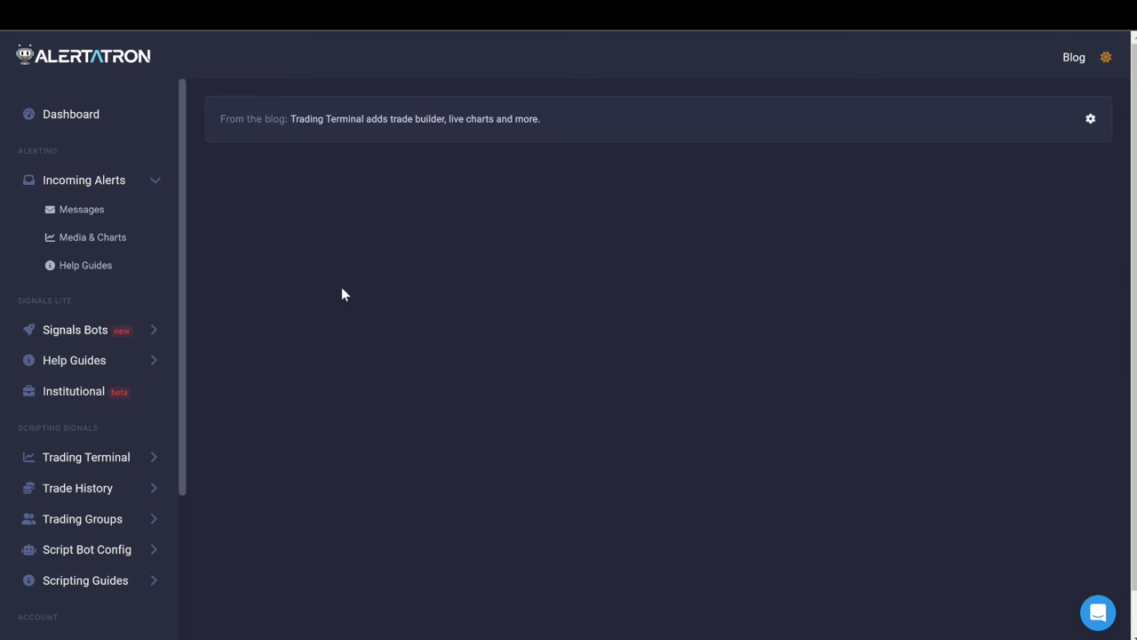
Open Your Bots under Signals Bots and browse the cards, including the KaySub Algo Bybit bot.
click(81, 338)
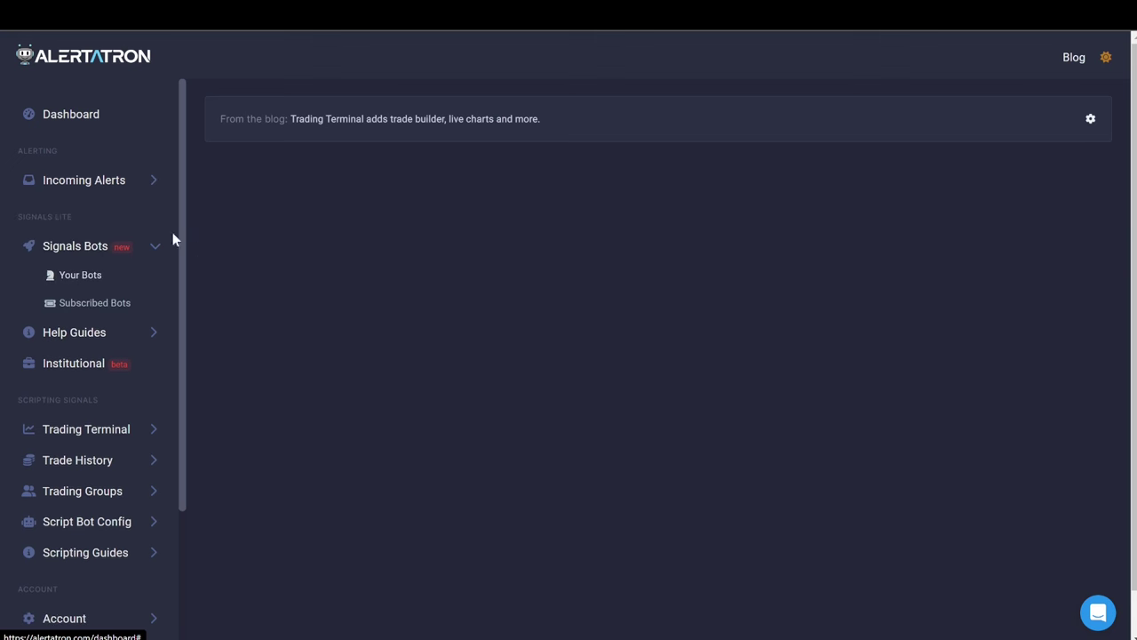
click(98, 271)
scroll(452, 333, down, 20)
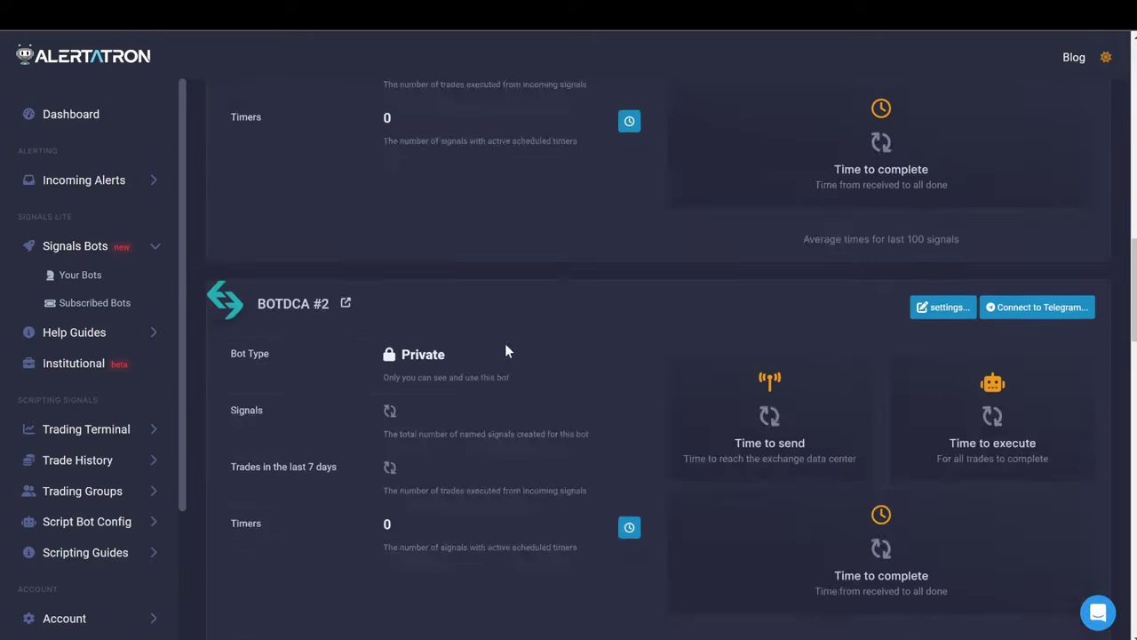
scroll(511, 359, down, 1)
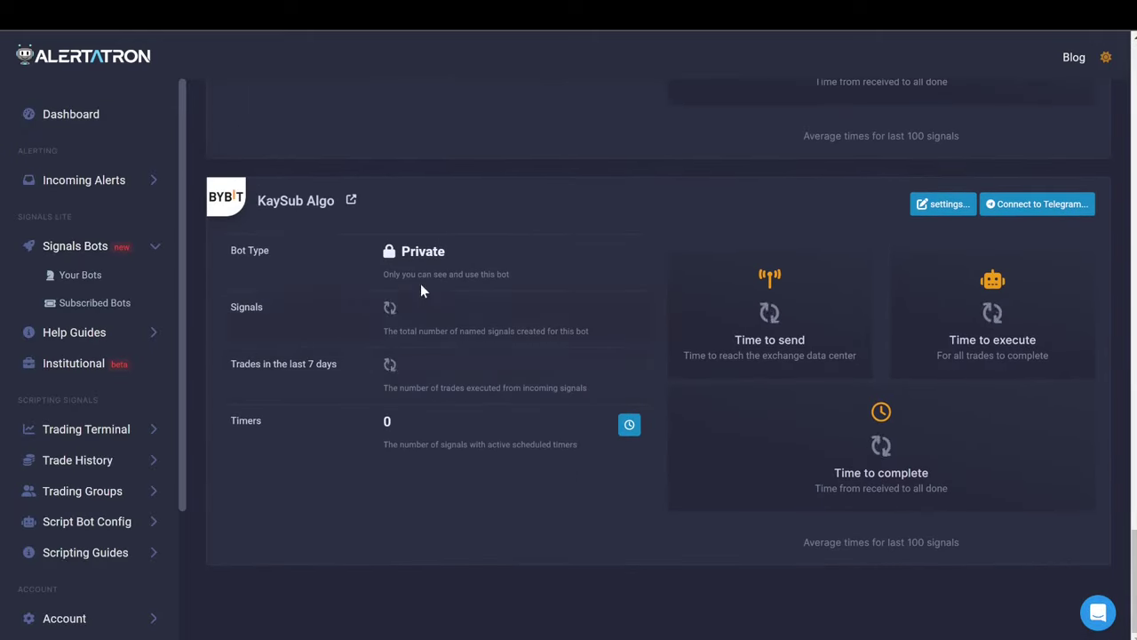
scroll(513, 355, down, 4)
scroll(500, 371, up, 12)
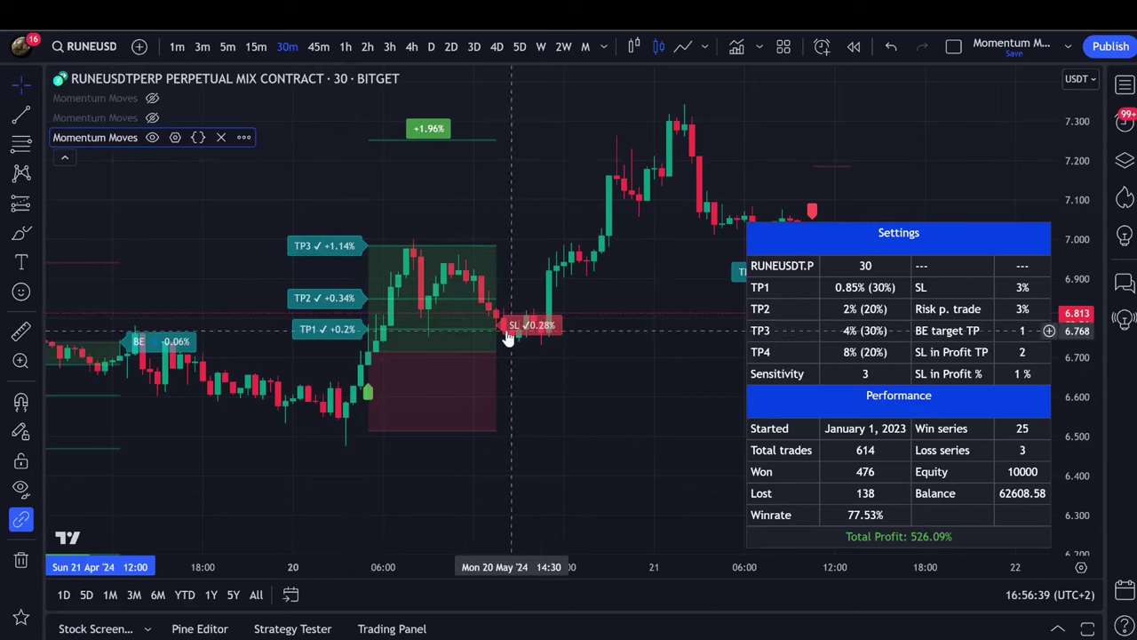
scroll(508, 338, right, 6)
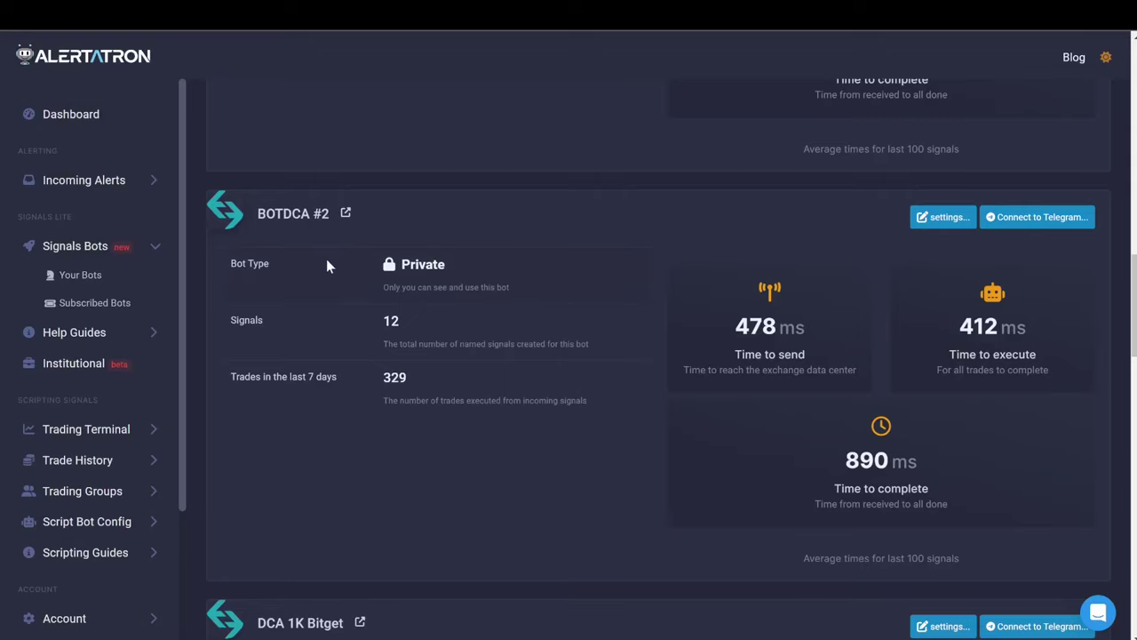
scroll(517, 303, down, 10)
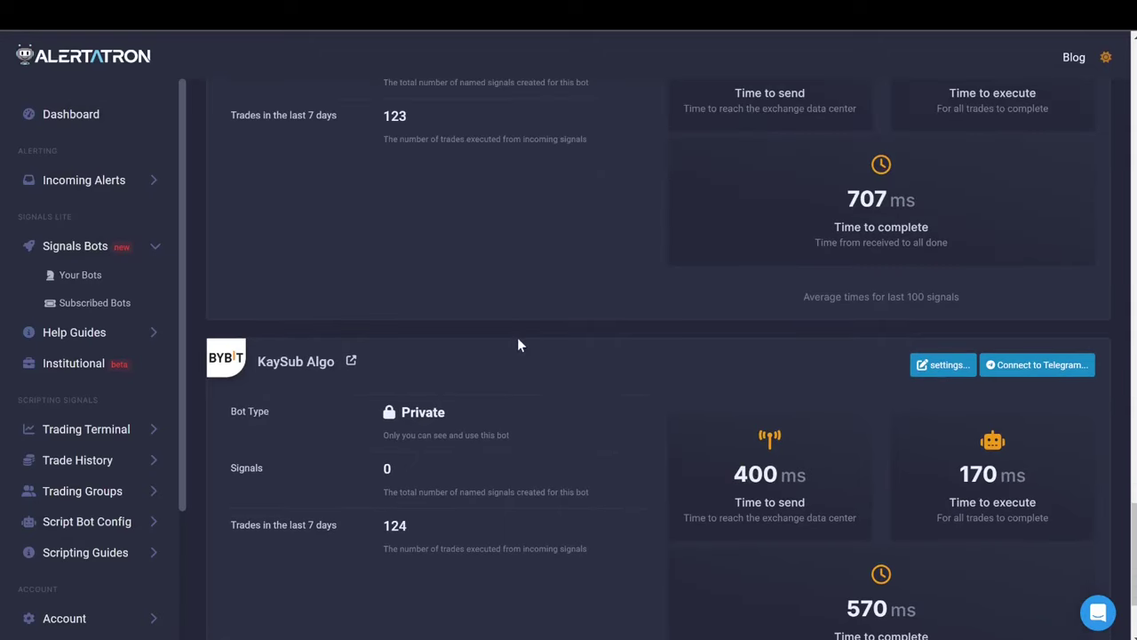
scroll(531, 337, down, 2)
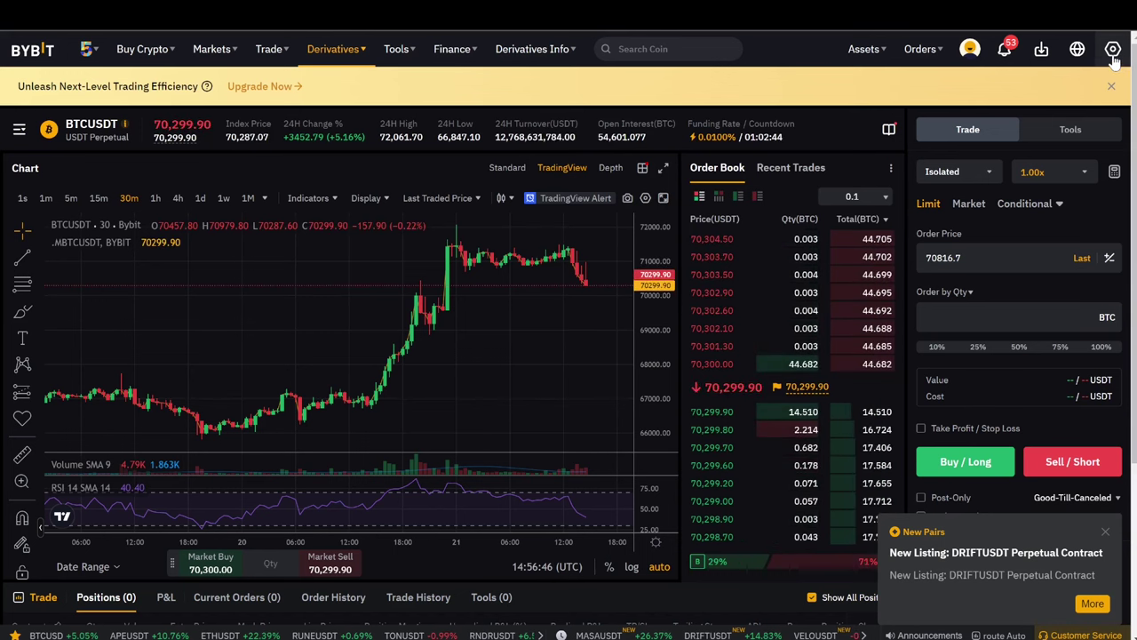
Check Bybit's BTCUSDT position mode in Preferences, leaving it on One-Way Mode.
click(1112, 51)
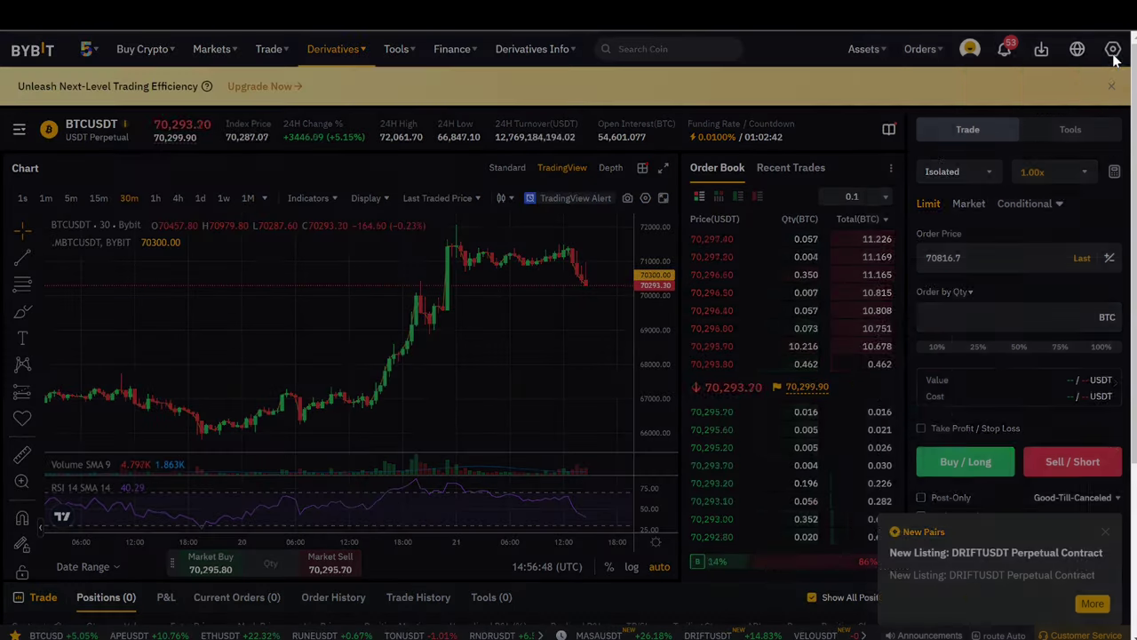
click(1069, 159)
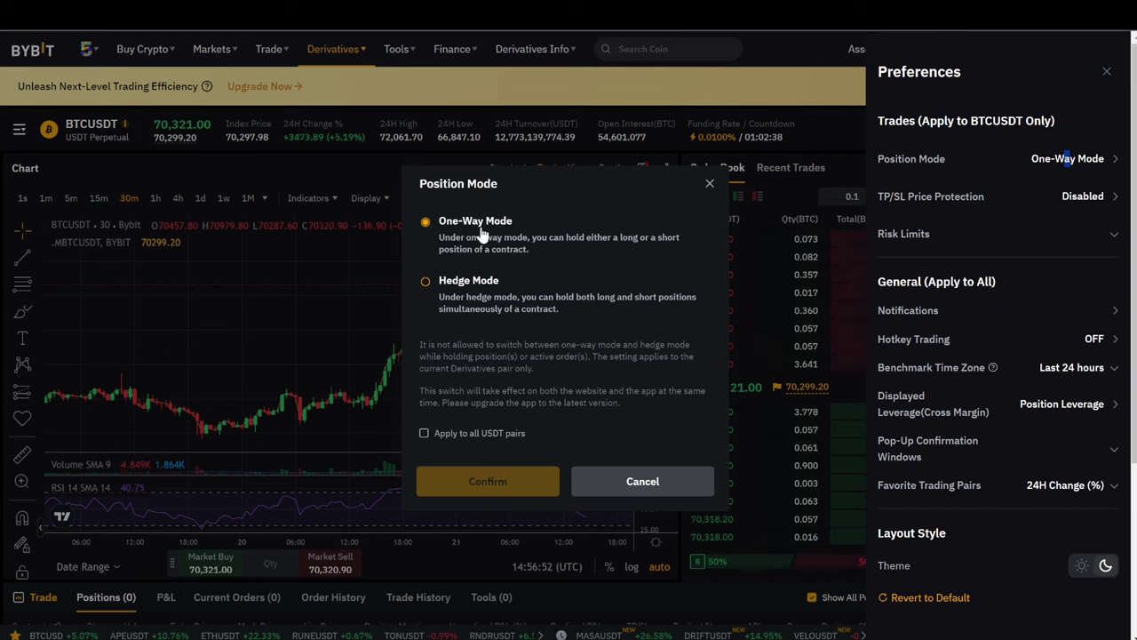
click(710, 184)
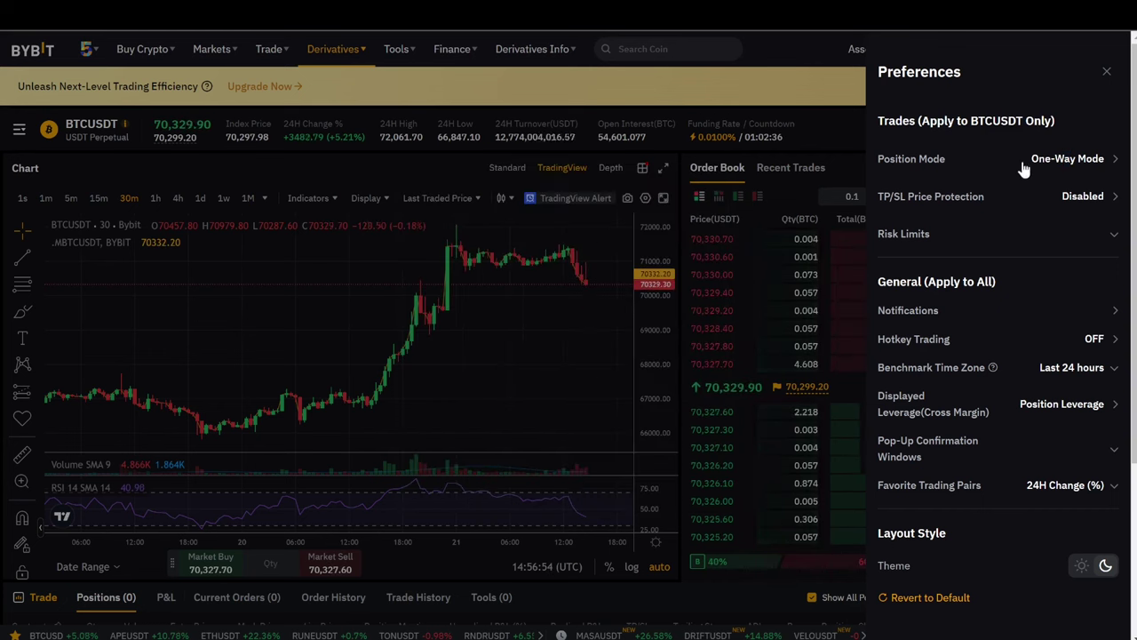
click(1077, 162)
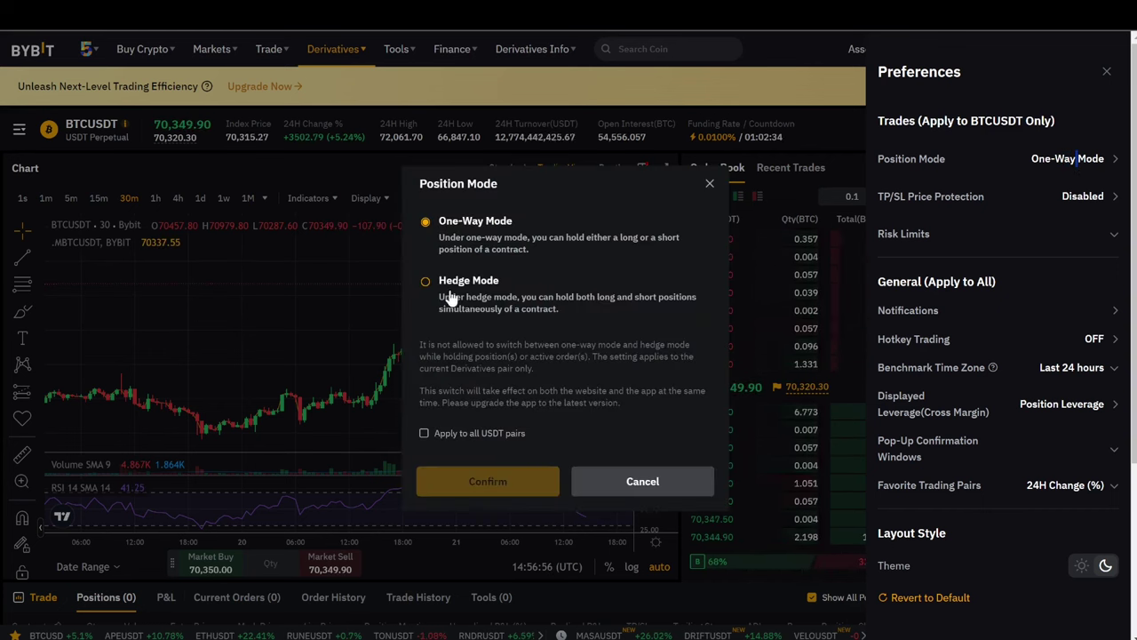
click(708, 185)
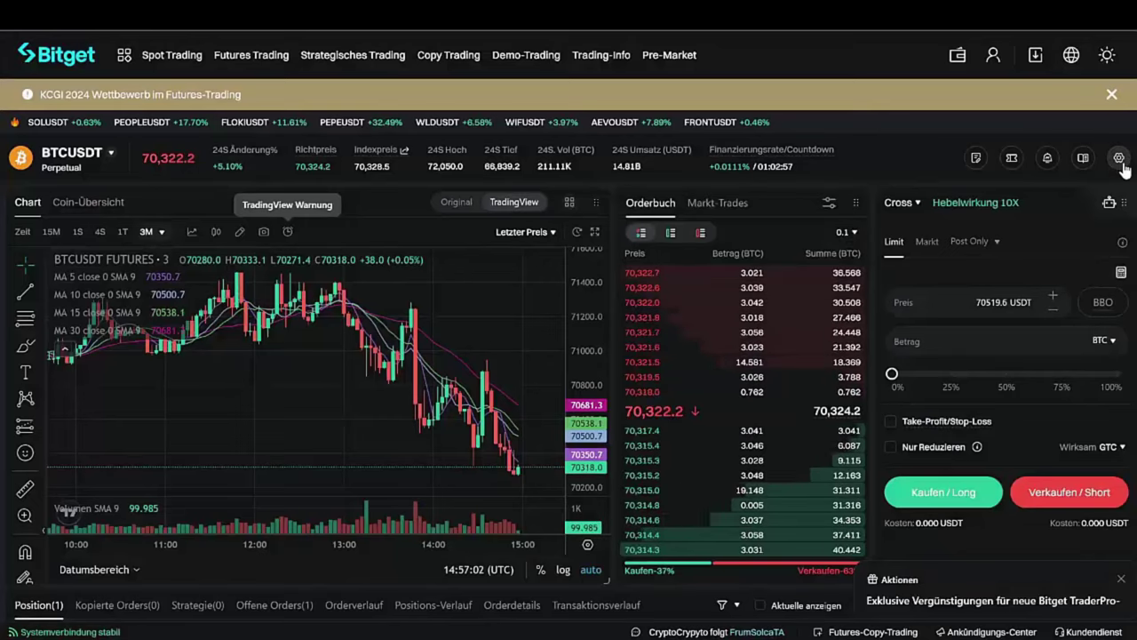
Confirm Bitget's Positionsmodus stays on One-Way-Modus, then close Einstellungen.
click(1120, 158)
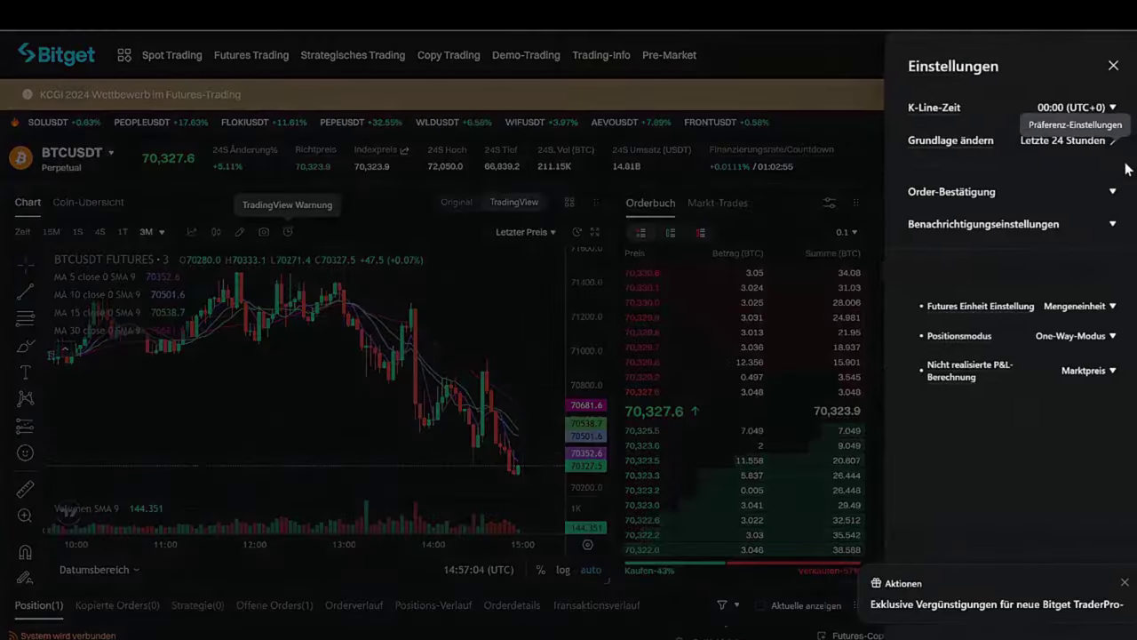
click(1068, 337)
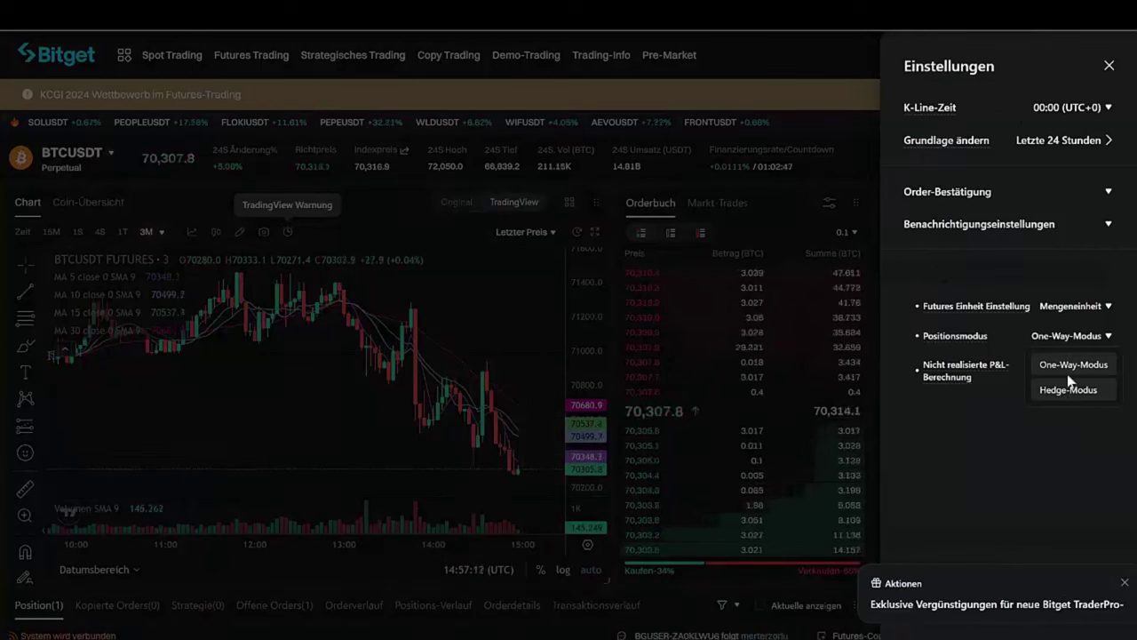
click(989, 439)
click(830, 66)
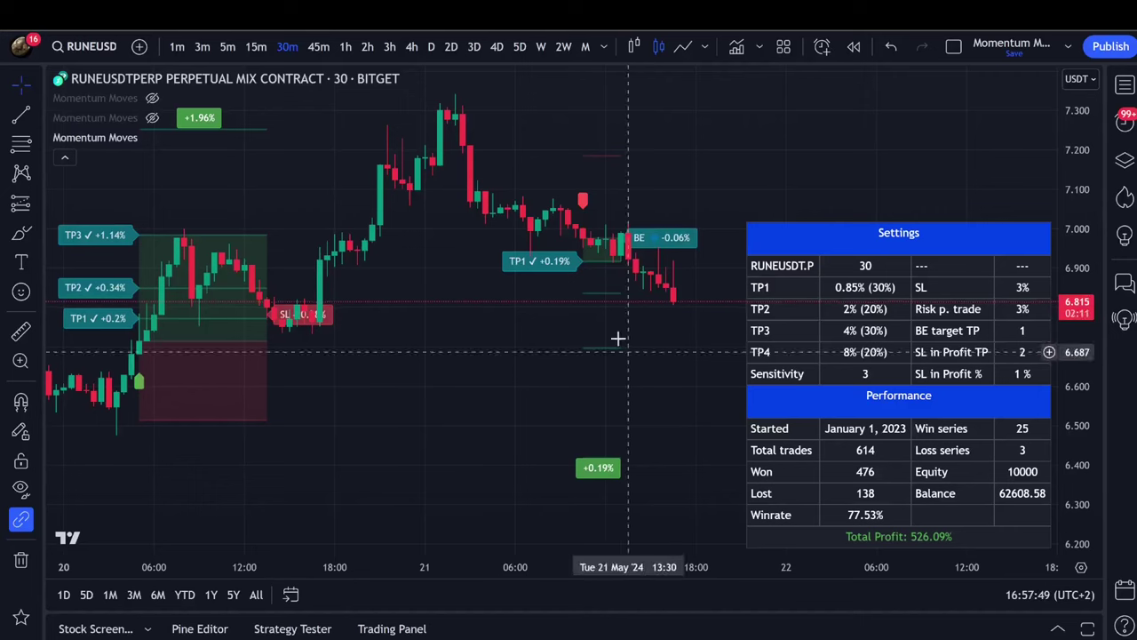
Replay RUNEUSDT from an earlier bar to watch a Momentum Moves trade, then exit to live data.
drag(467, 228, 429, 298)
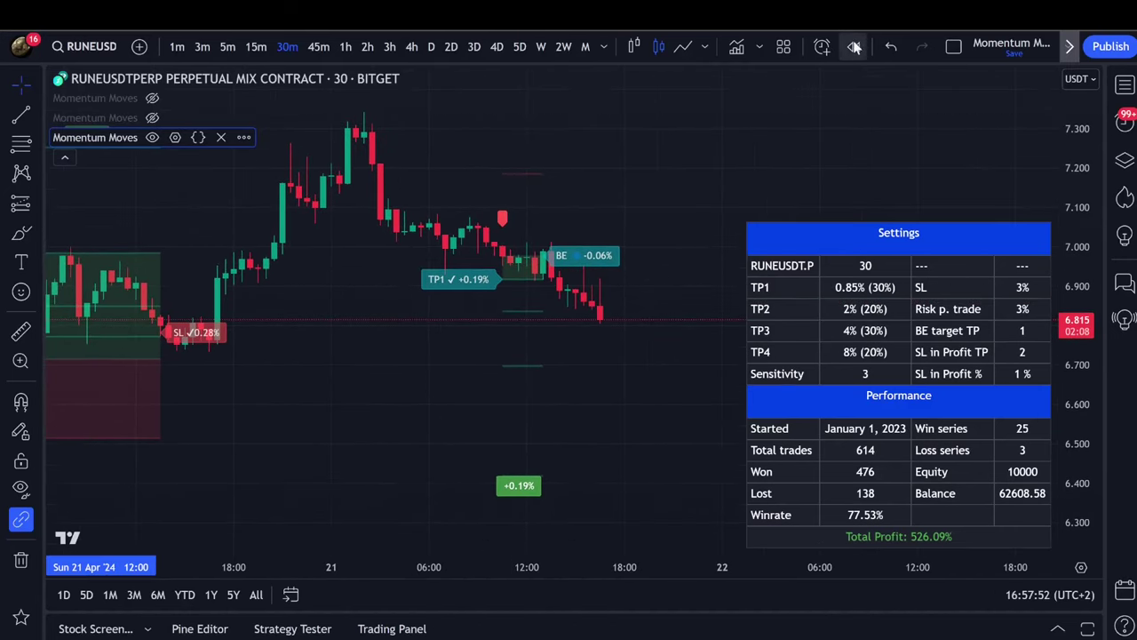
click(853, 47)
click(527, 180)
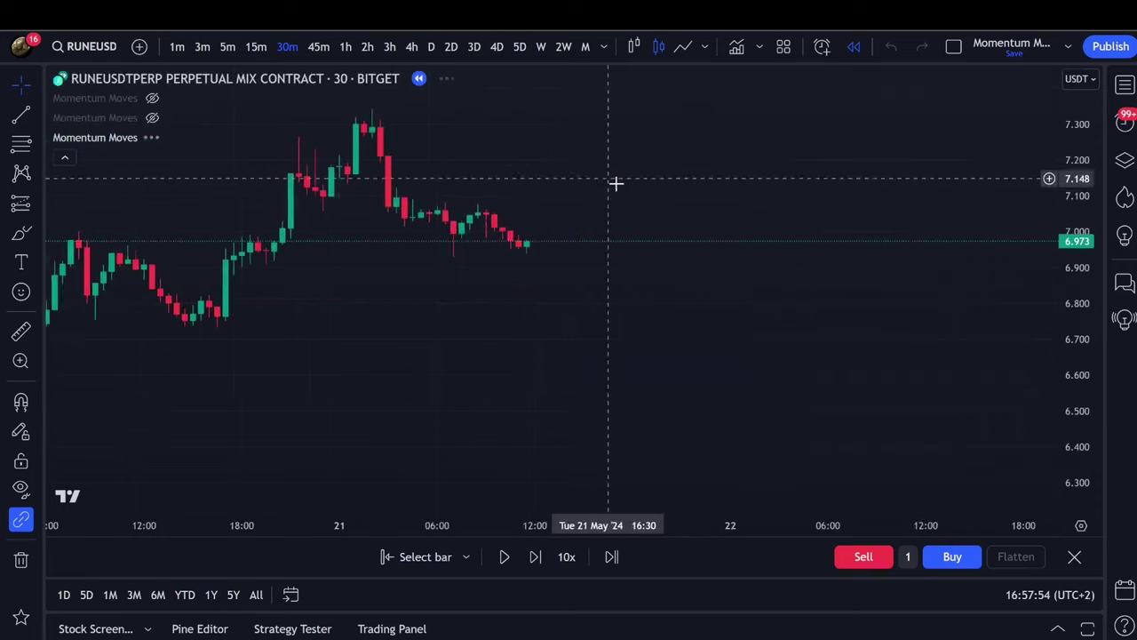
drag(885, 240, 467, 206)
scroll(1076, 267, up, 3)
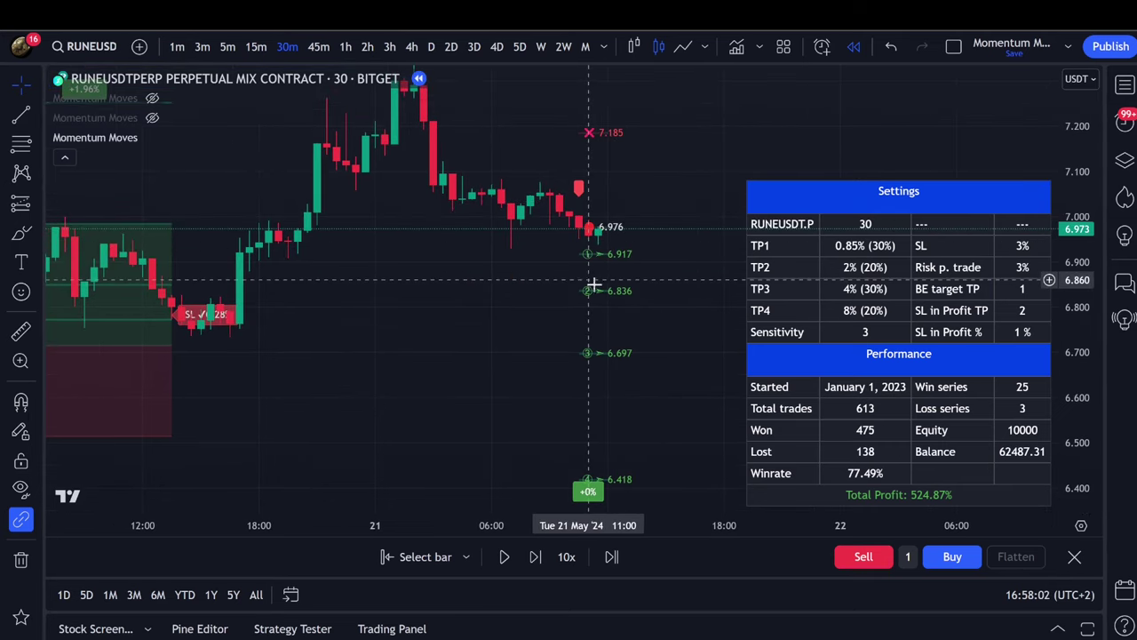
drag(604, 418, 583, 343)
drag(582, 278, 609, 335)
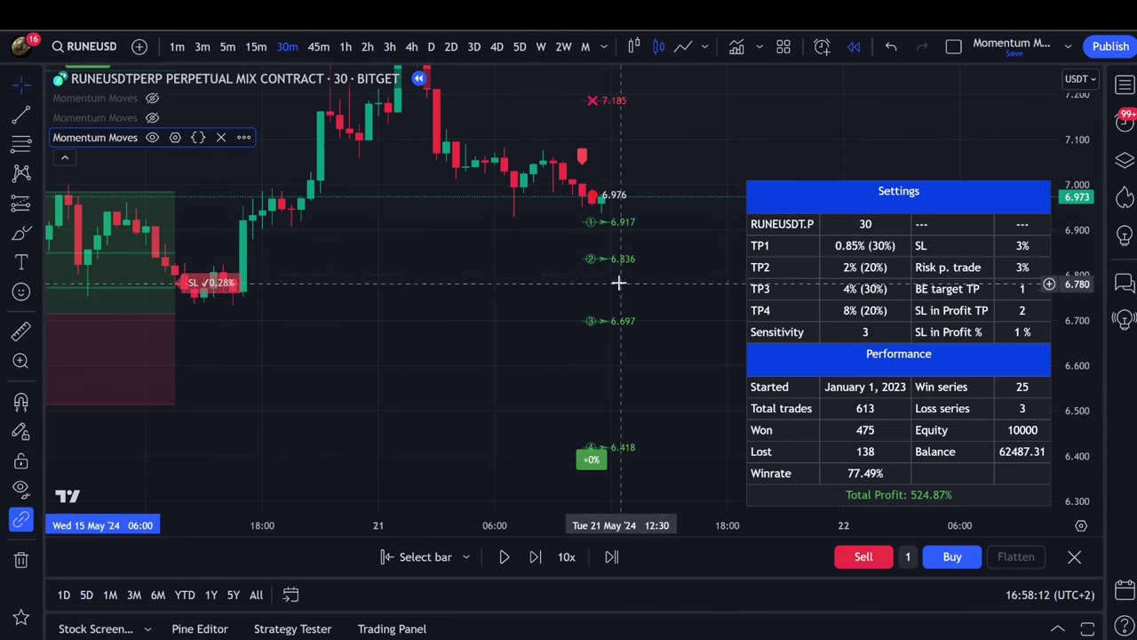
click(1074, 556)
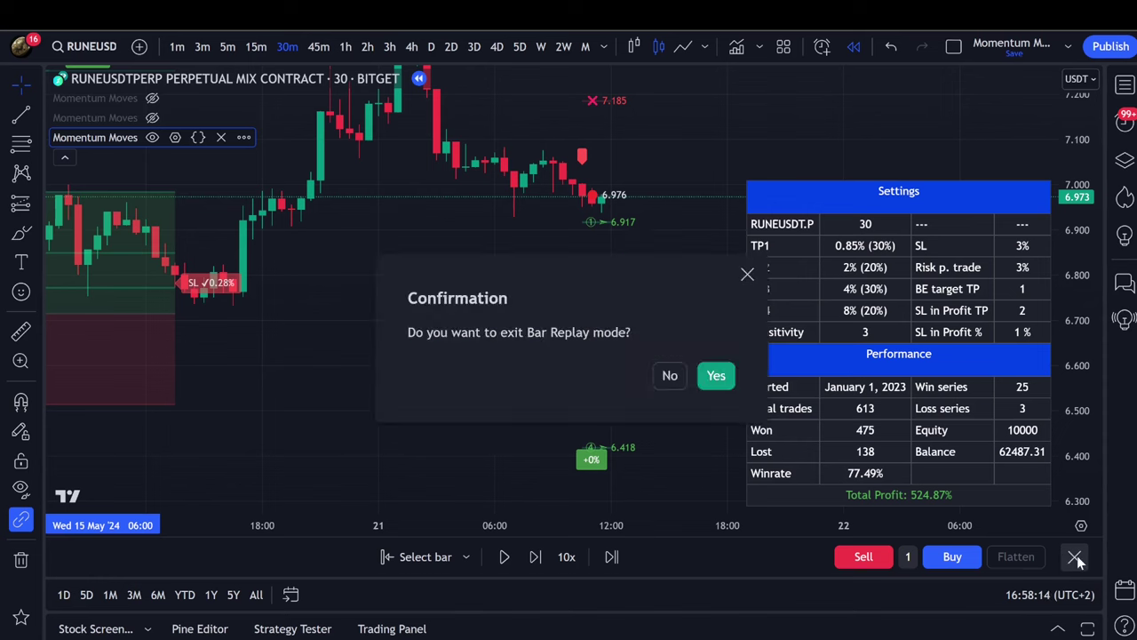
click(719, 375)
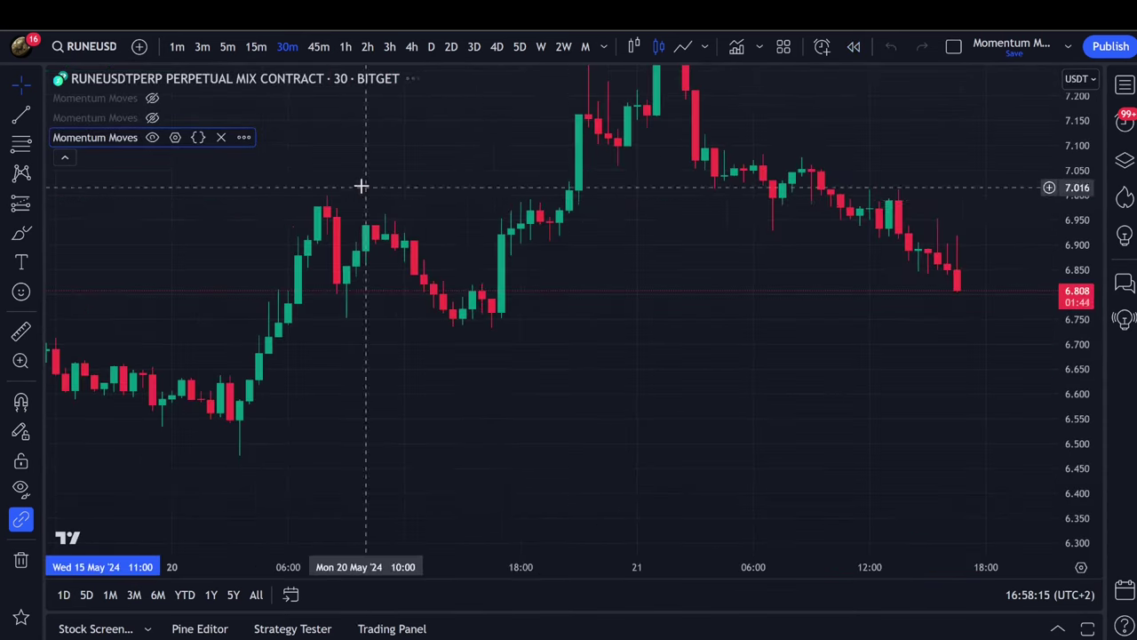
Open the Momentum Moves settings and inspect the Long Entry and Long TP2 alert messages.
click(176, 138)
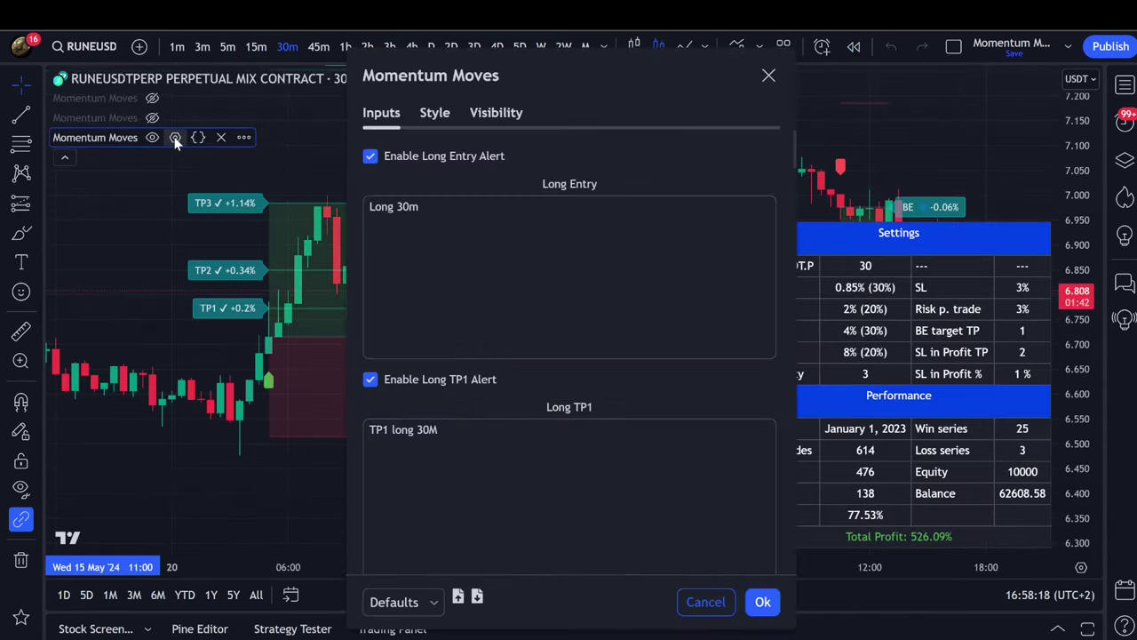
scroll(460, 211, down, 2)
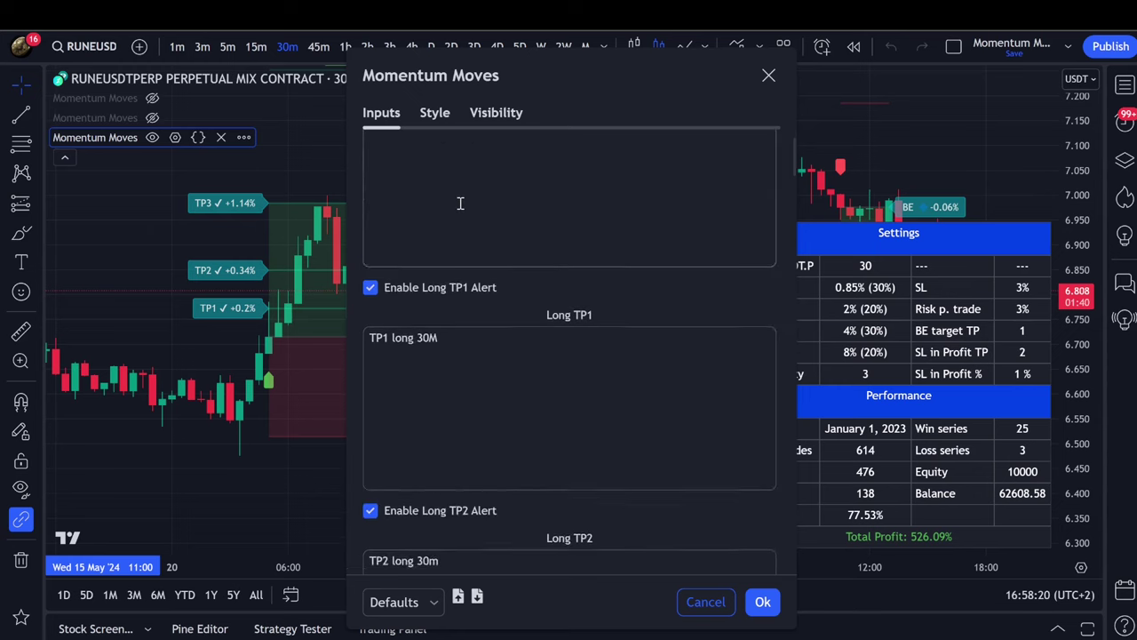
scroll(447, 194, up, 2)
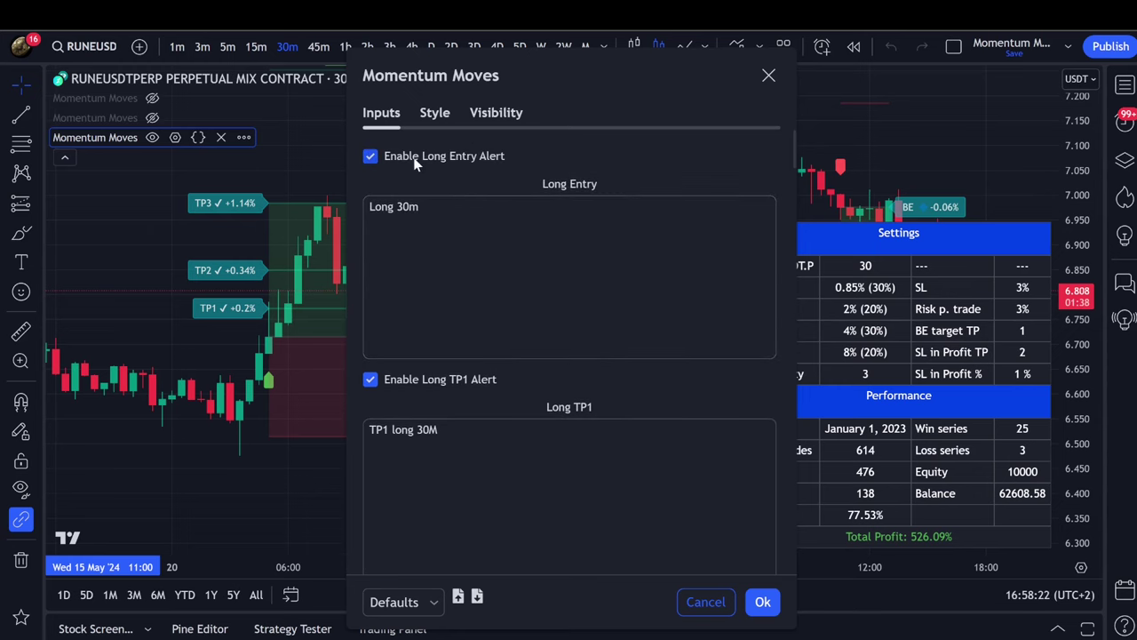
scroll(506, 257, down, 2)
scroll(502, 232, up, 2)
scroll(462, 329, down, 4)
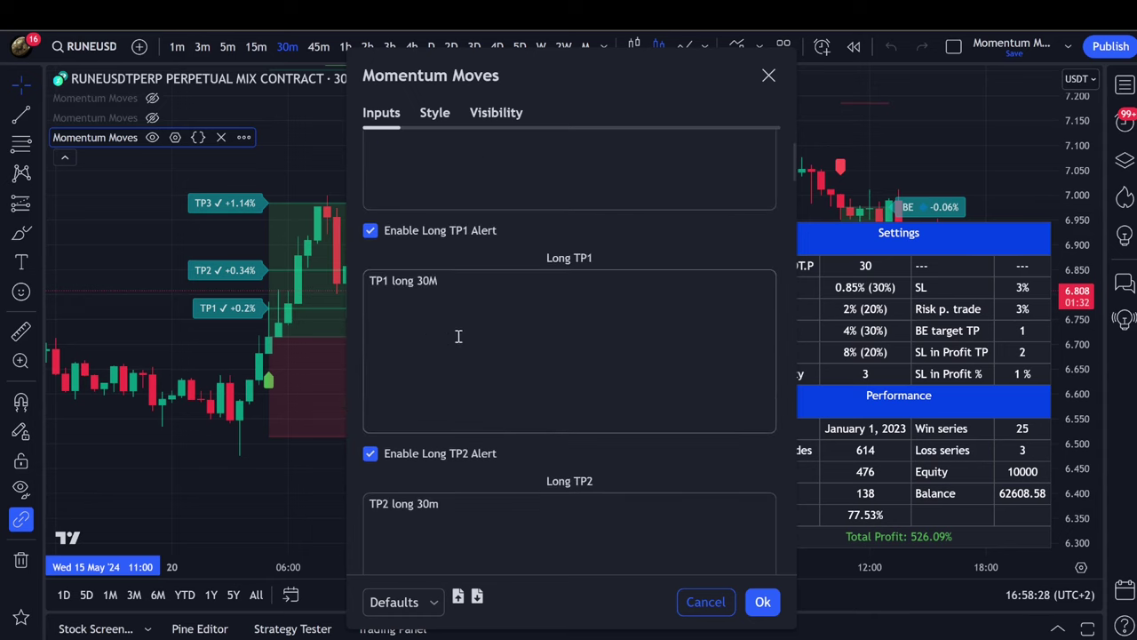
click(434, 241)
drag(432, 209, 371, 206)
click(504, 236)
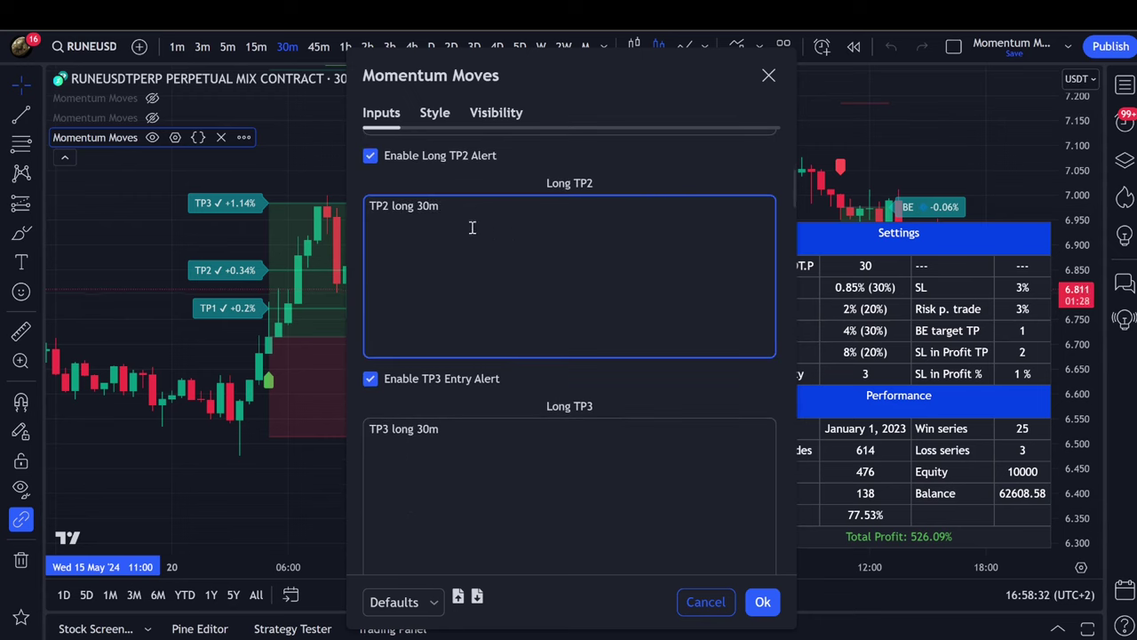
scroll(473, 227, up, 5)
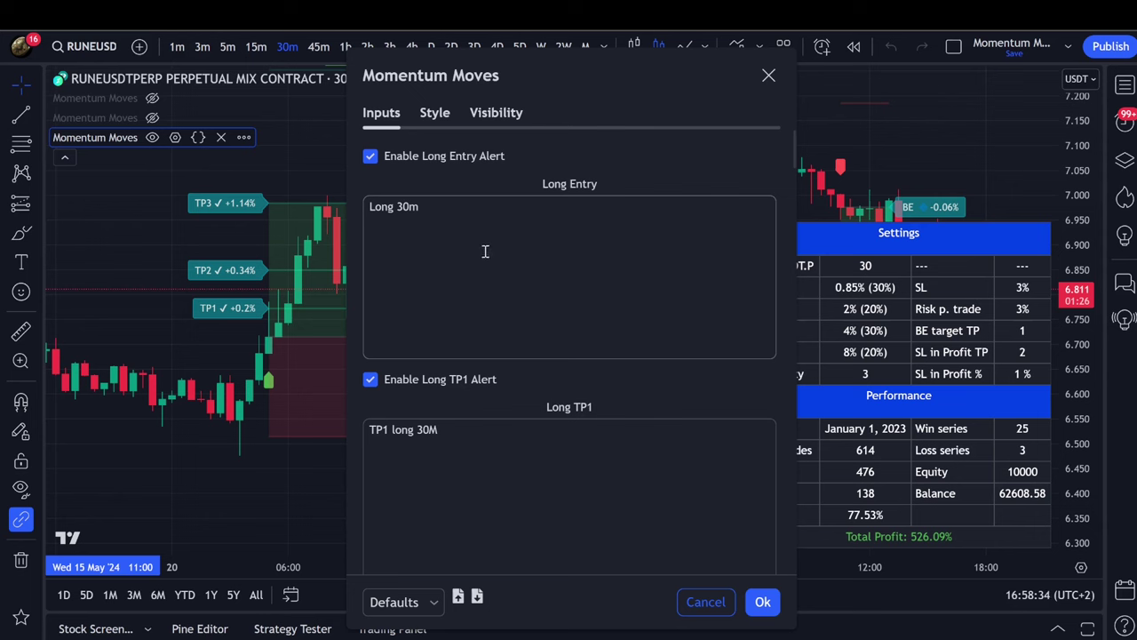
drag(439, 206, 372, 205)
click(436, 215)
Check the Long BE and SL messages, close the settings, and pan the chart.
scroll(518, 350, down, 2)
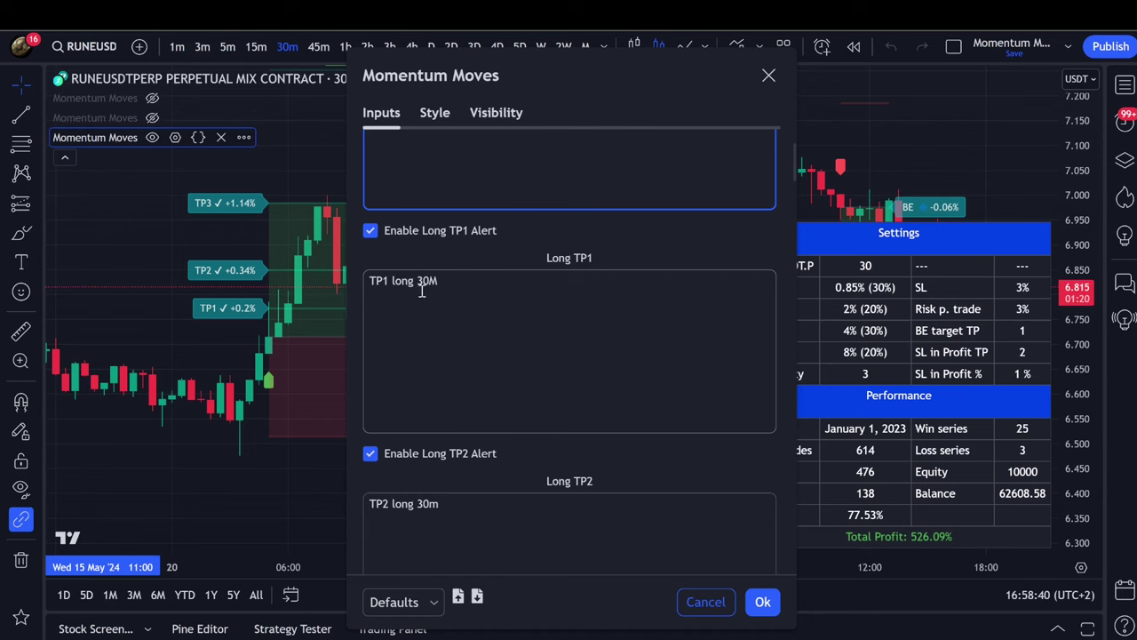
scroll(508, 320, down, 9)
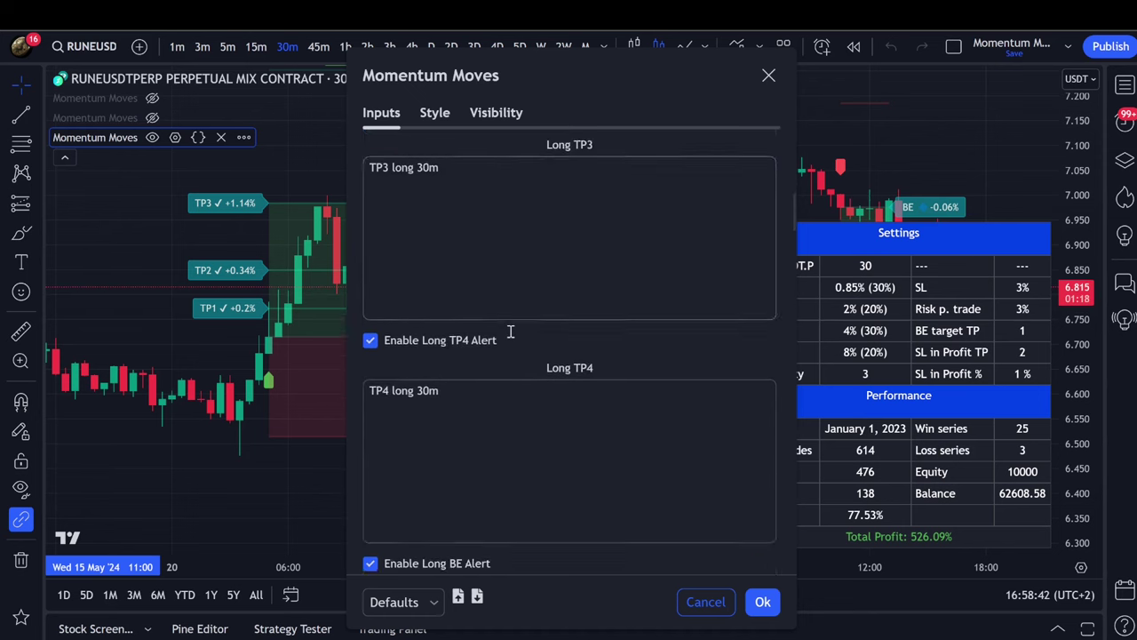
scroll(509, 324, down, 1)
scroll(575, 296, down, 2)
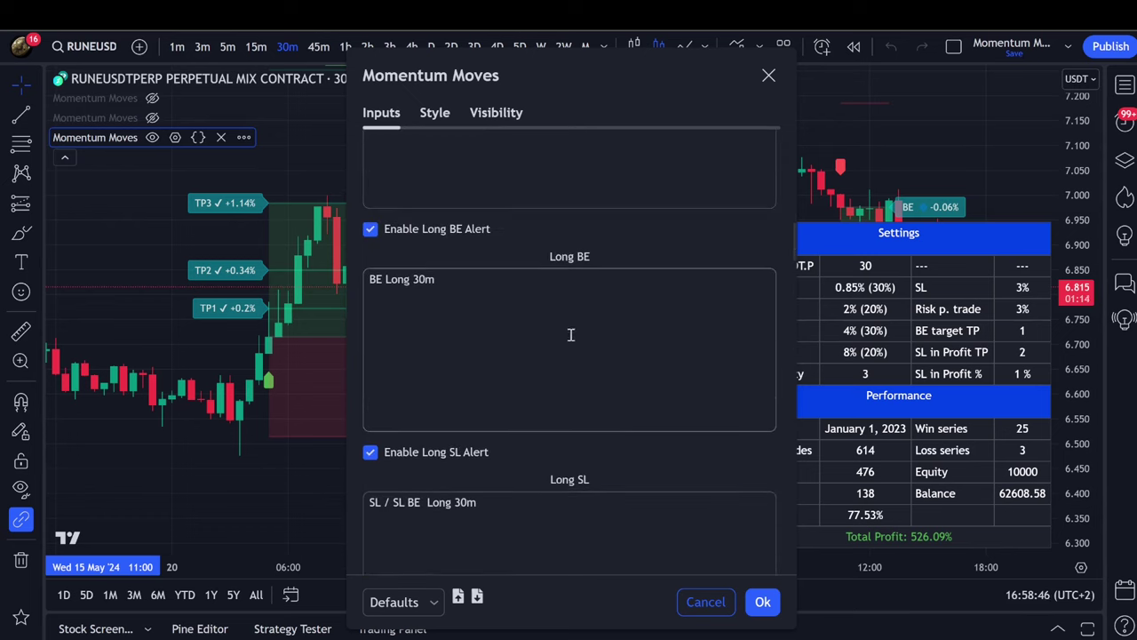
click(488, 302)
scroll(518, 325, down, 2)
click(488, 359)
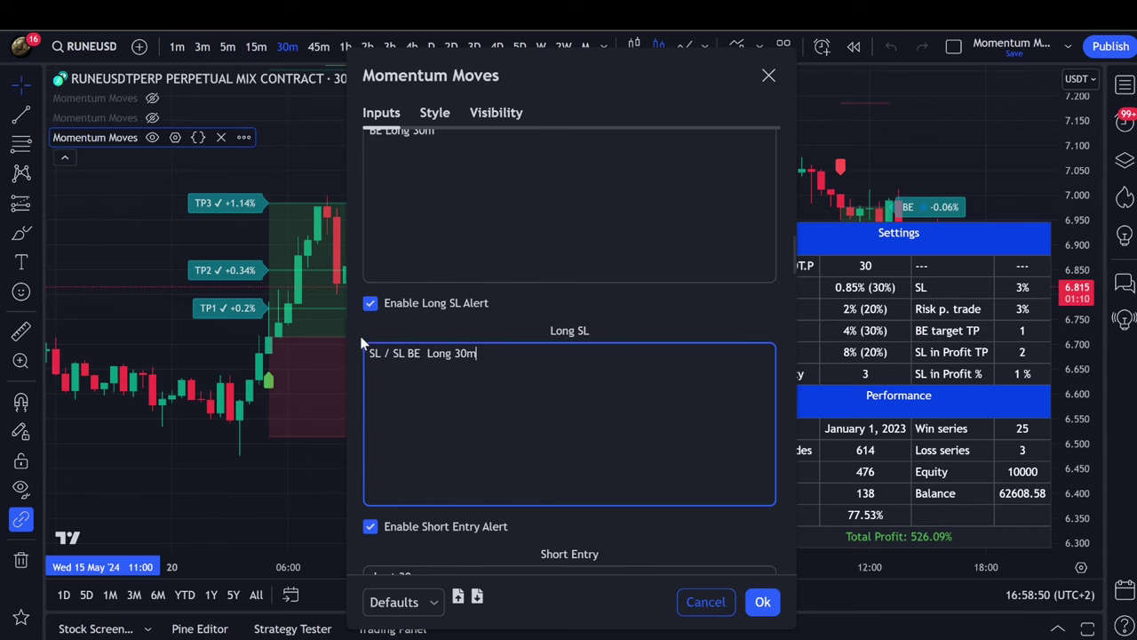
drag(515, 89, 375, 266)
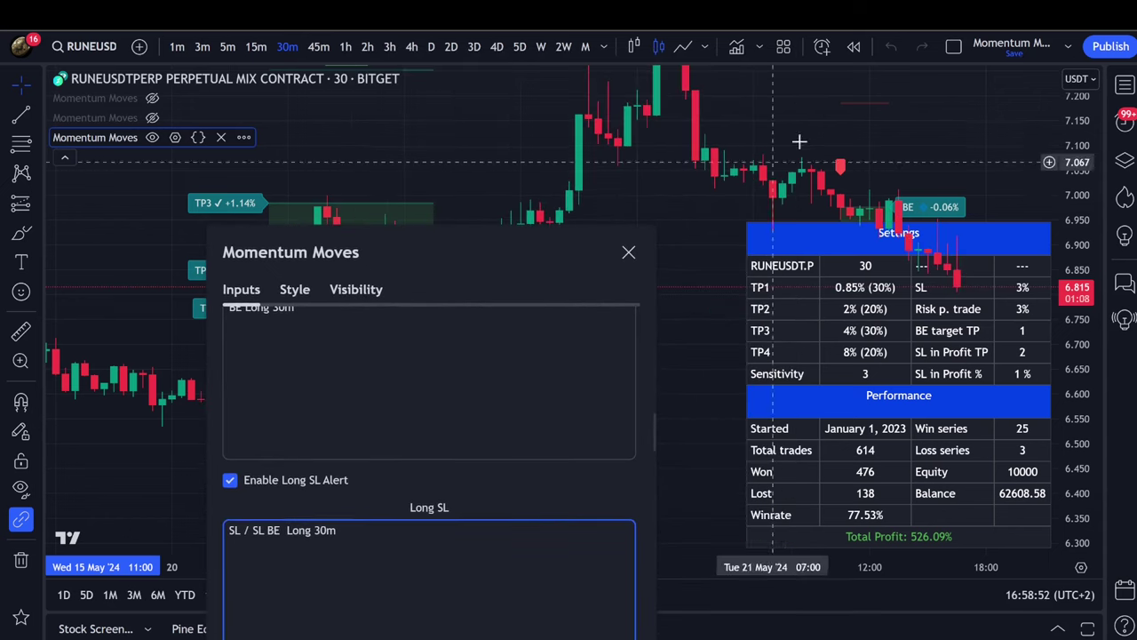
key(Escape)
drag(483, 237, 266, 262)
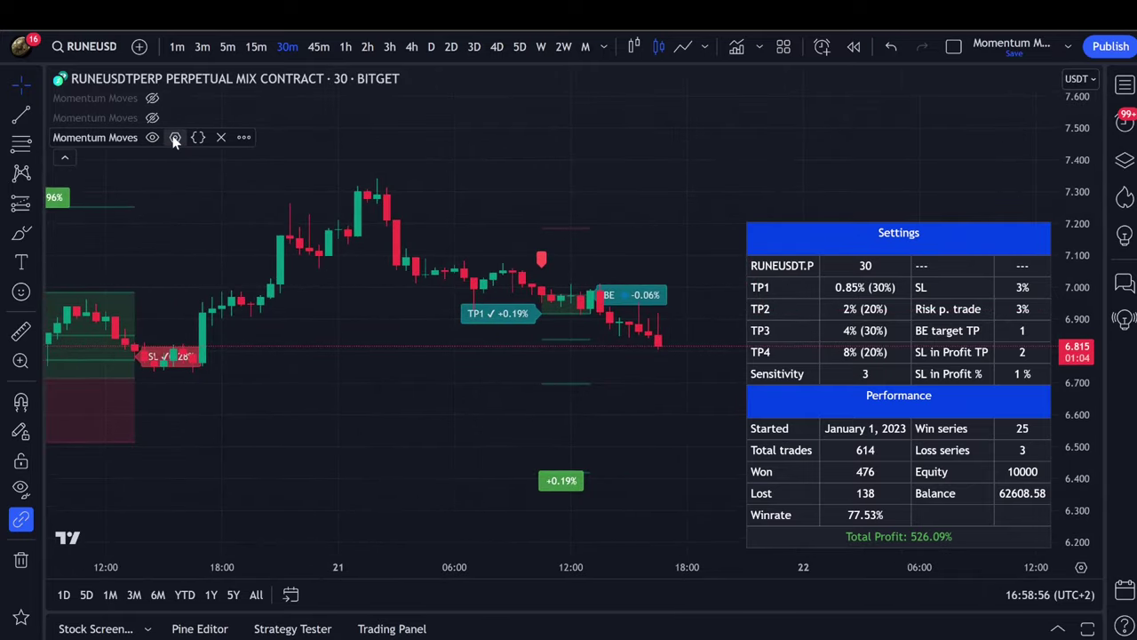
Start and exit a bar replay from an earlier bar, then reopen the Momentum Moves settings.
click(852, 48)
click(572, 275)
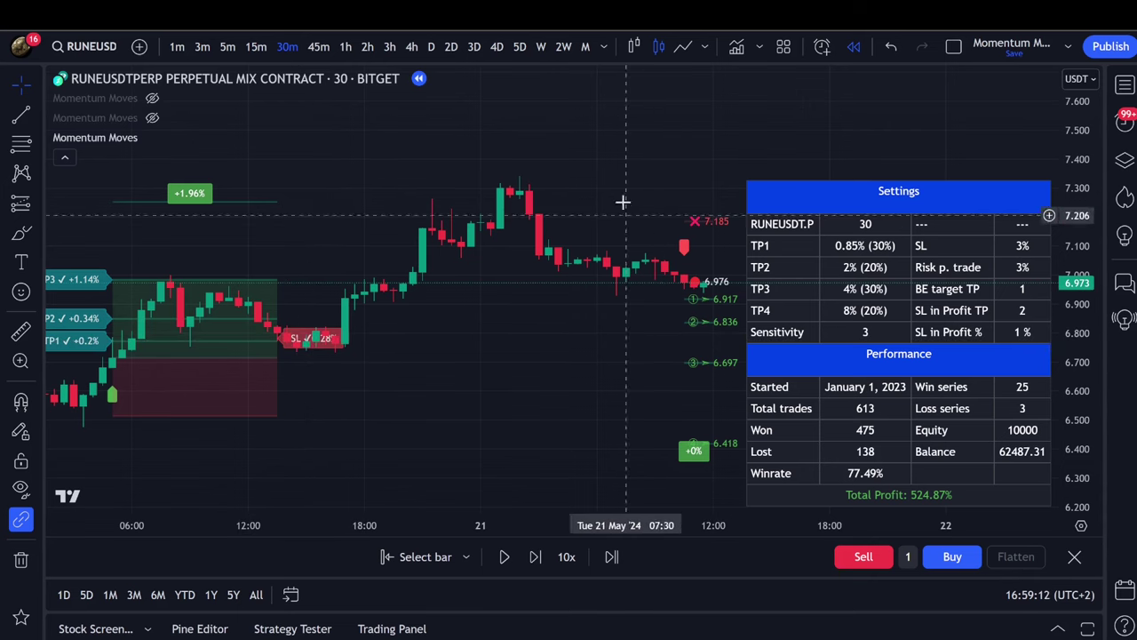
click(1075, 557)
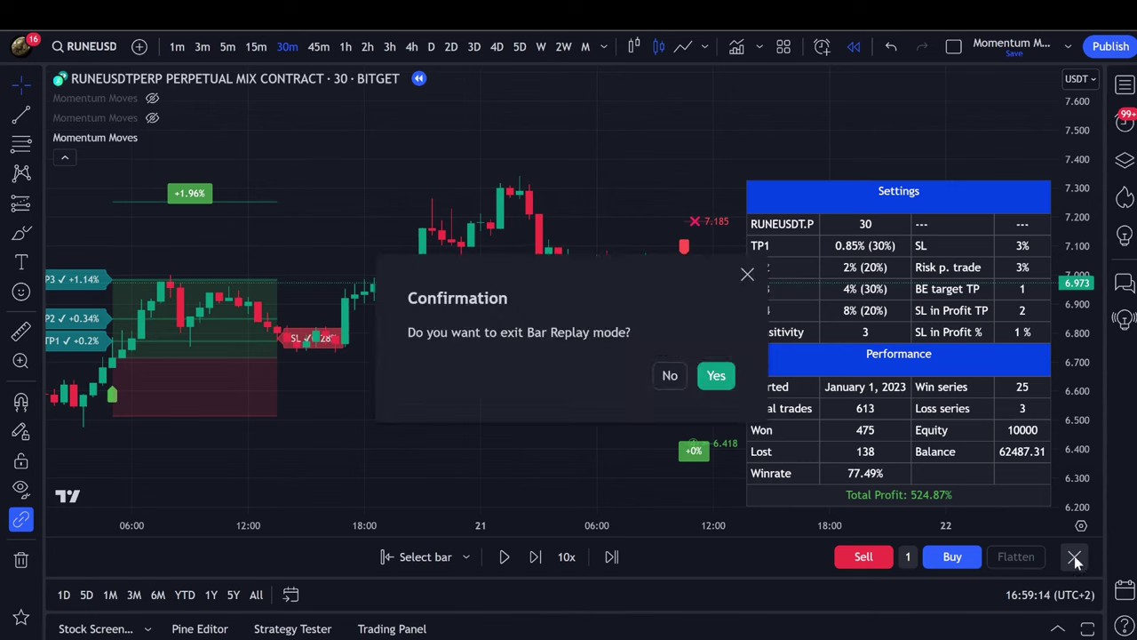
click(716, 375)
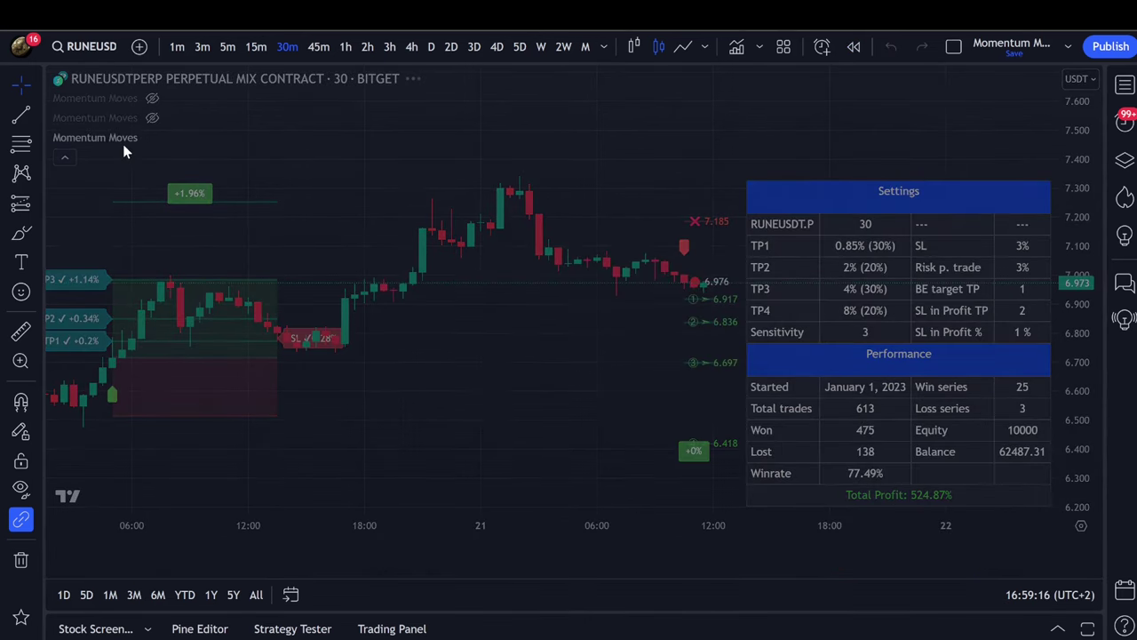
click(175, 138)
scroll(668, 293, down, 7)
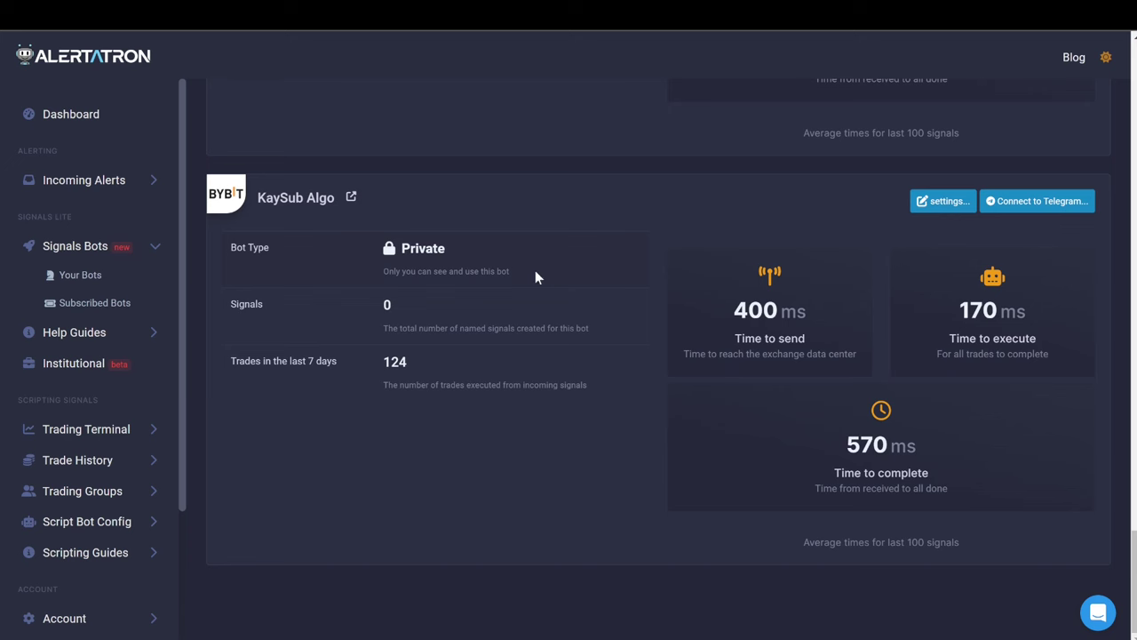
click(943, 214)
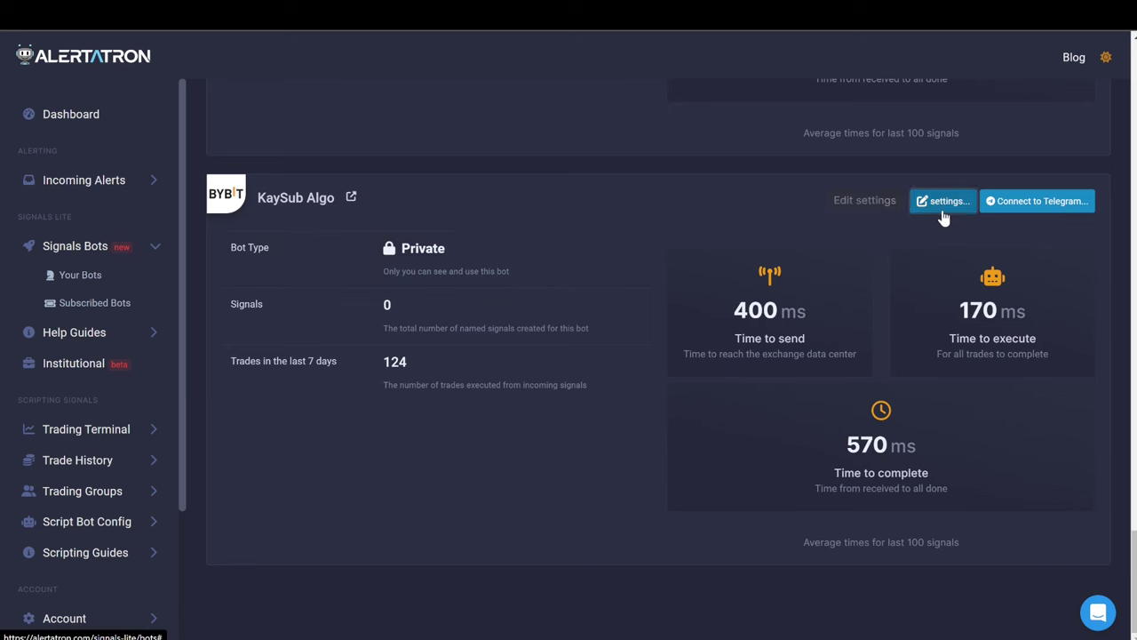
click(943, 217)
click(450, 338)
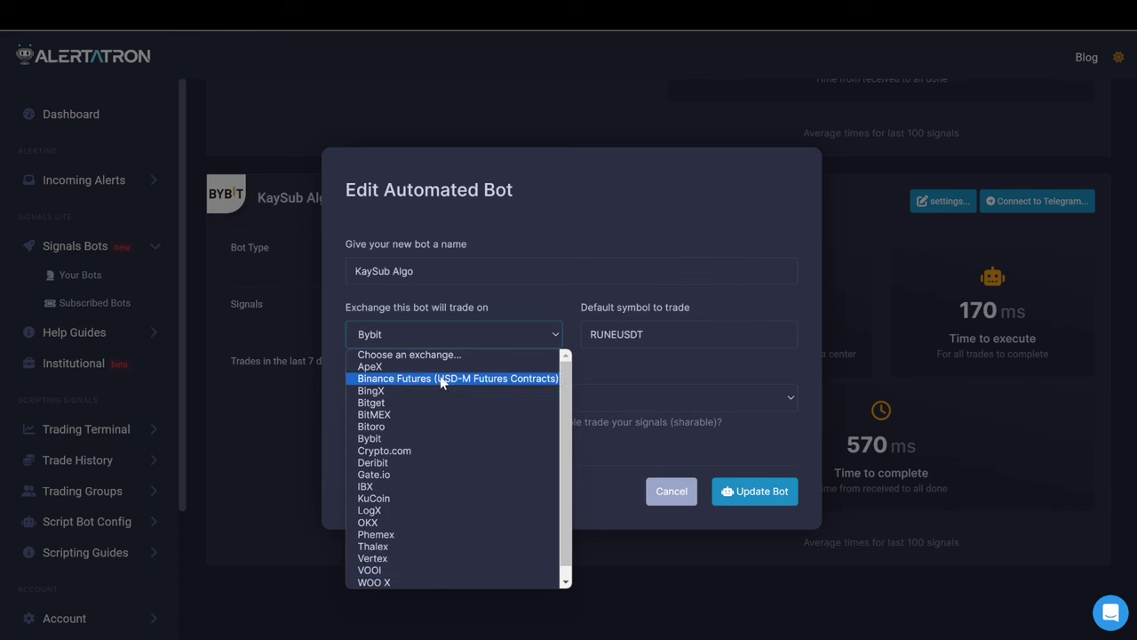
click(592, 217)
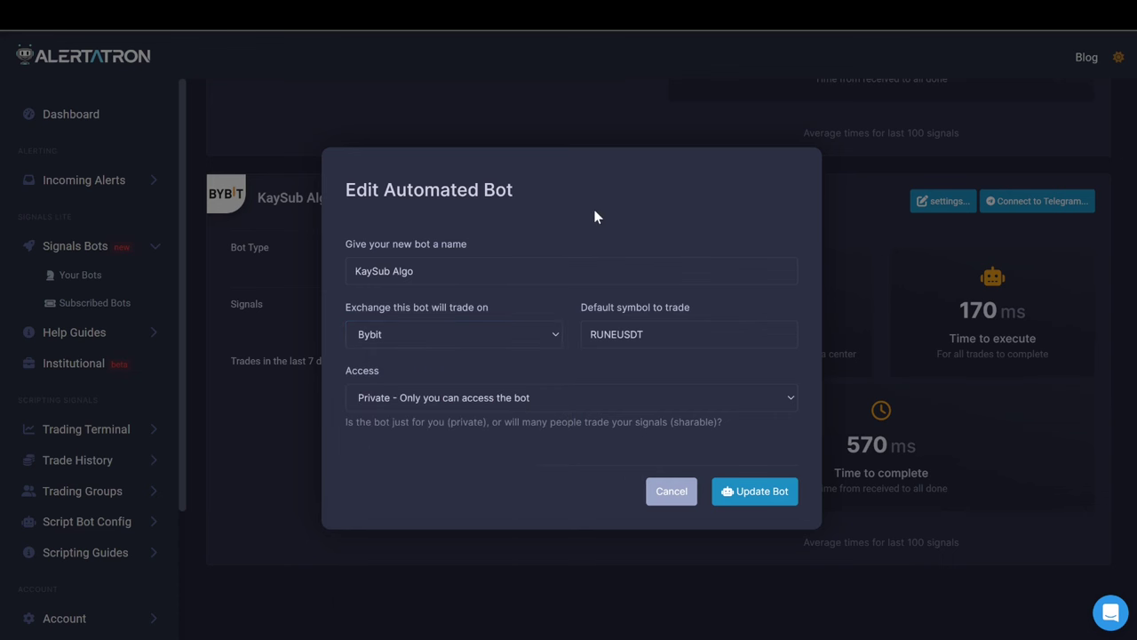
key(ctrl+plus)
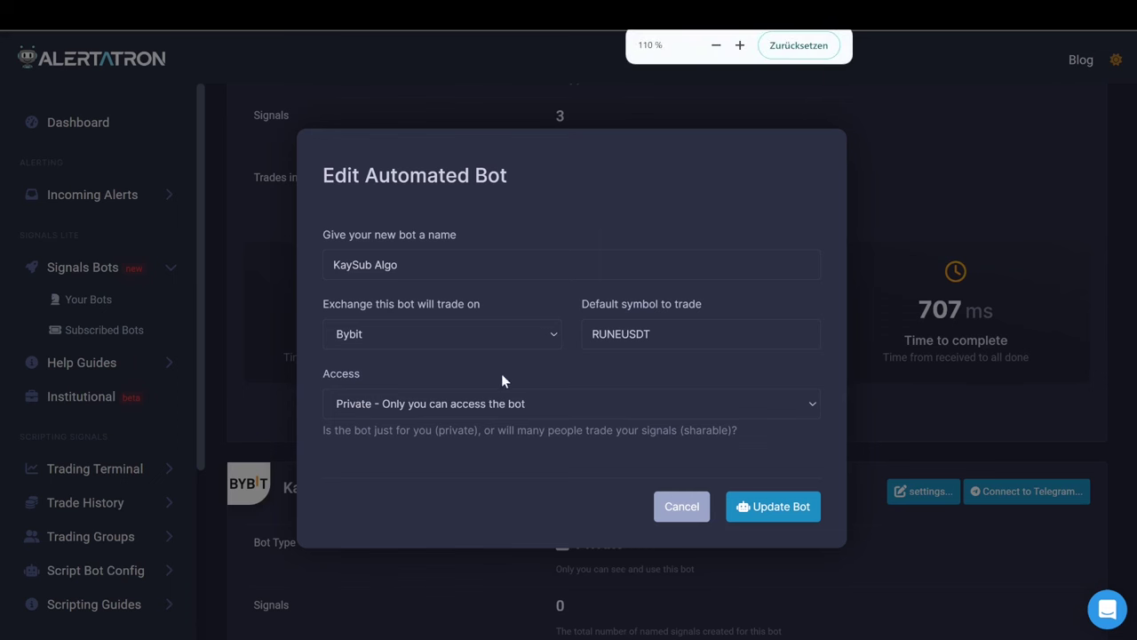
click(508, 404)
click(485, 326)
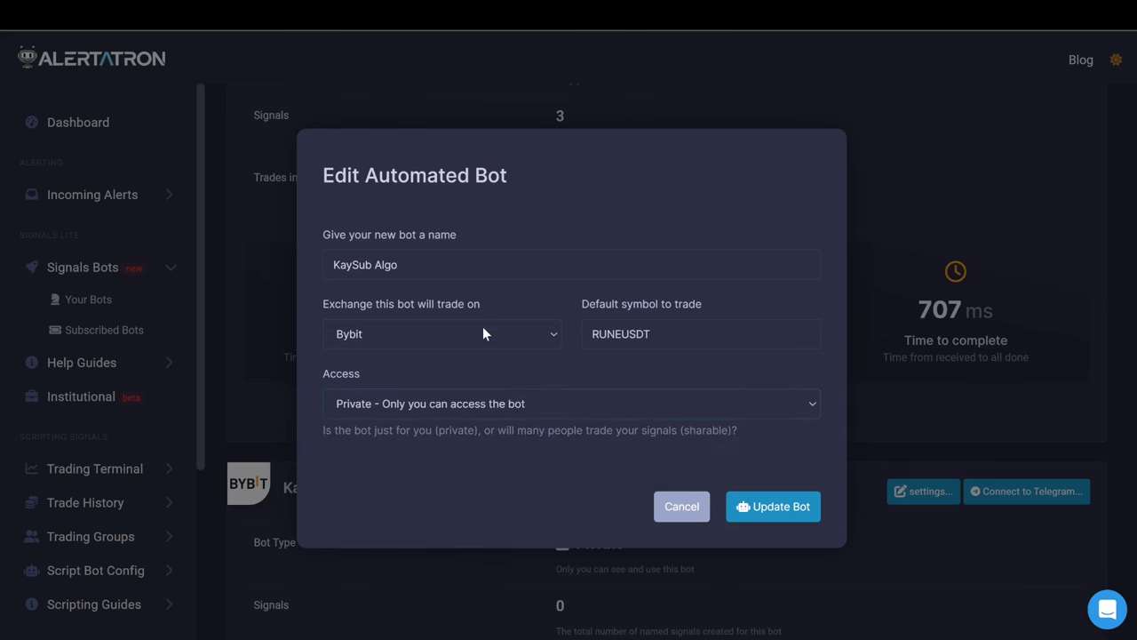
click(482, 323)
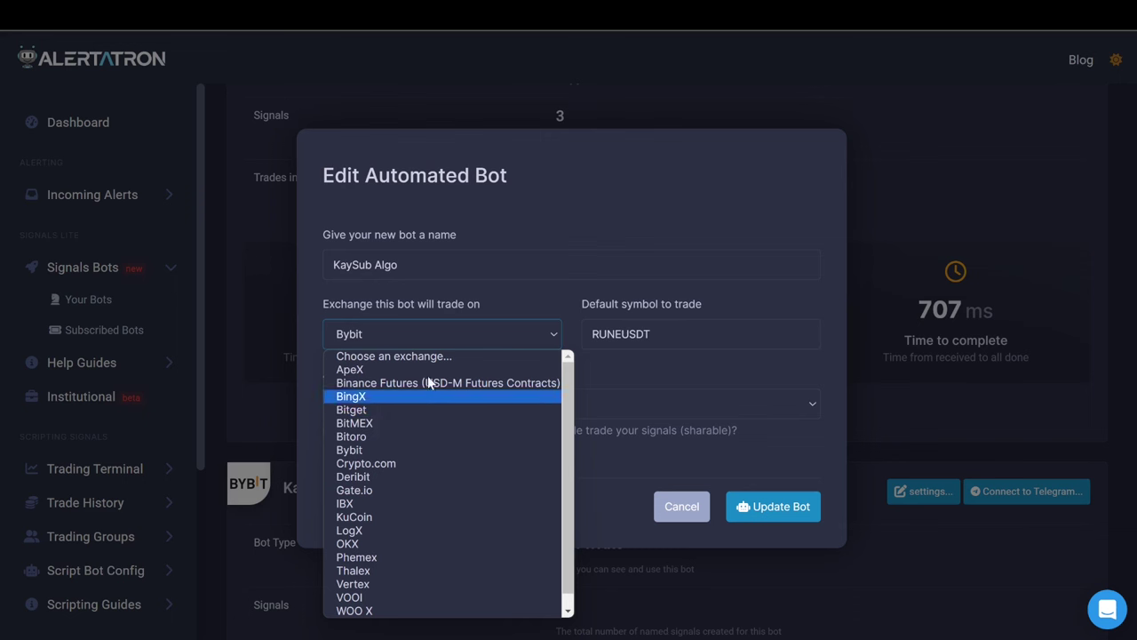
click(398, 338)
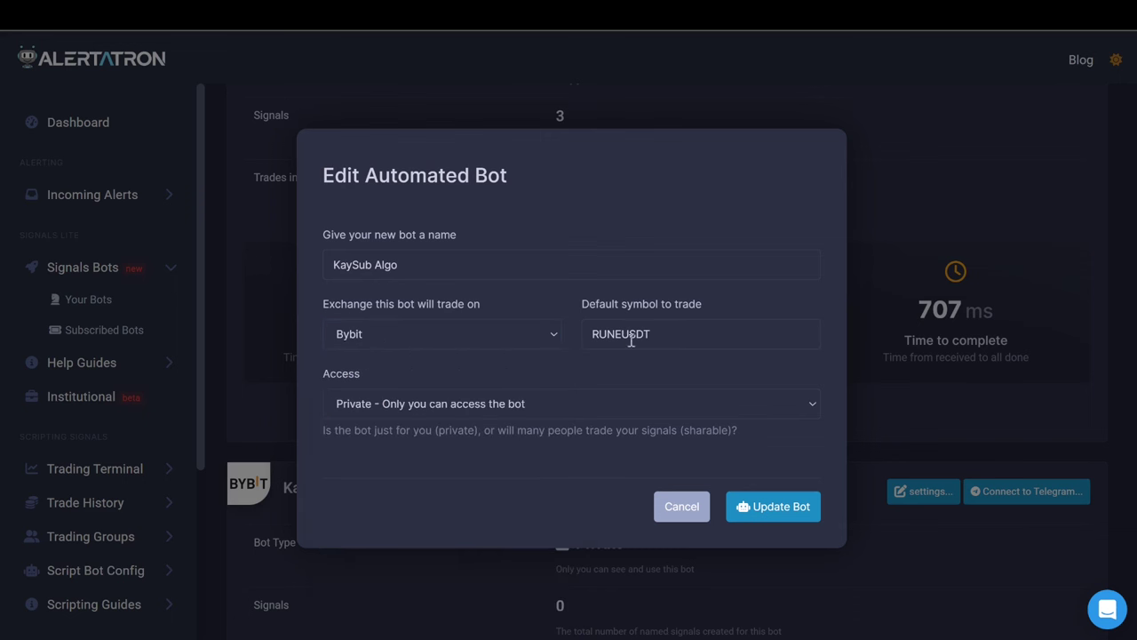
drag(658, 335, 571, 336)
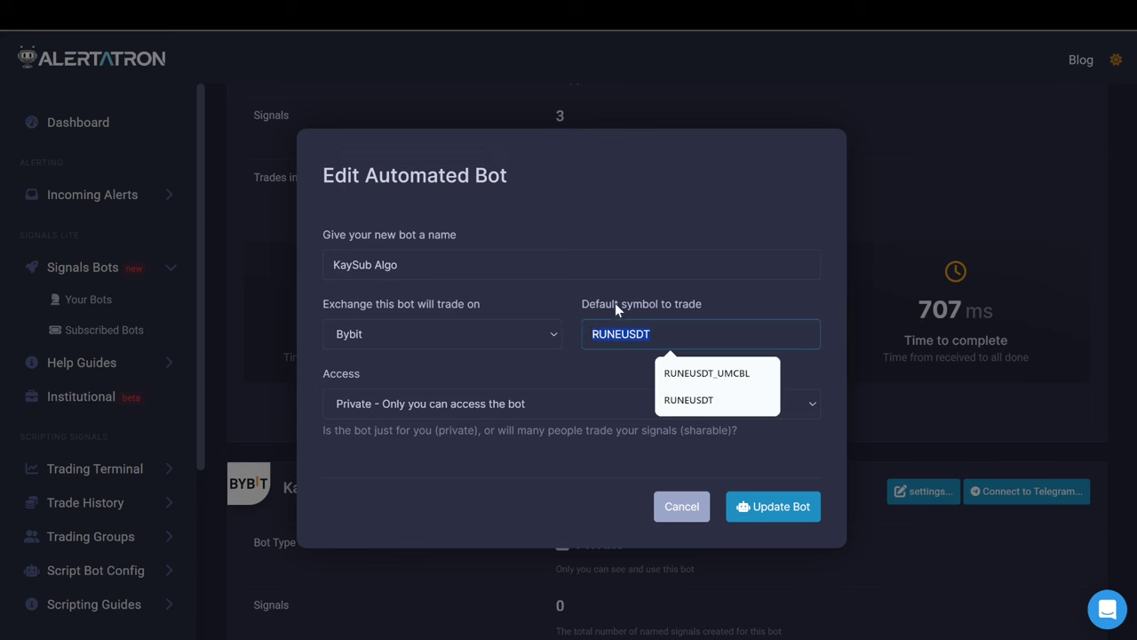
click(614, 360)
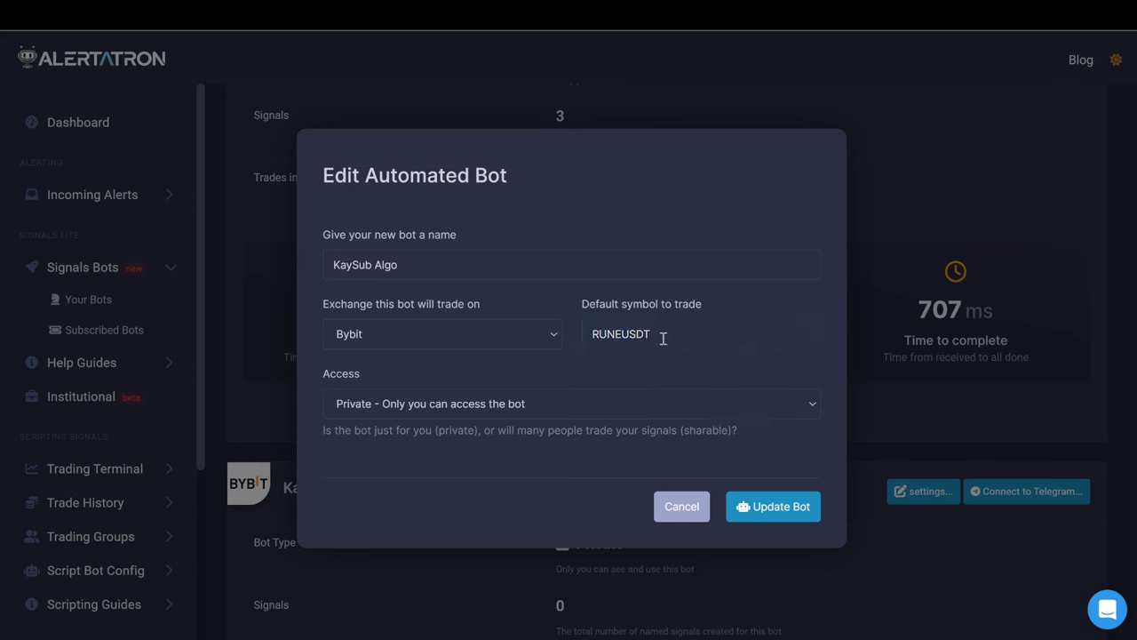
click(371, 336)
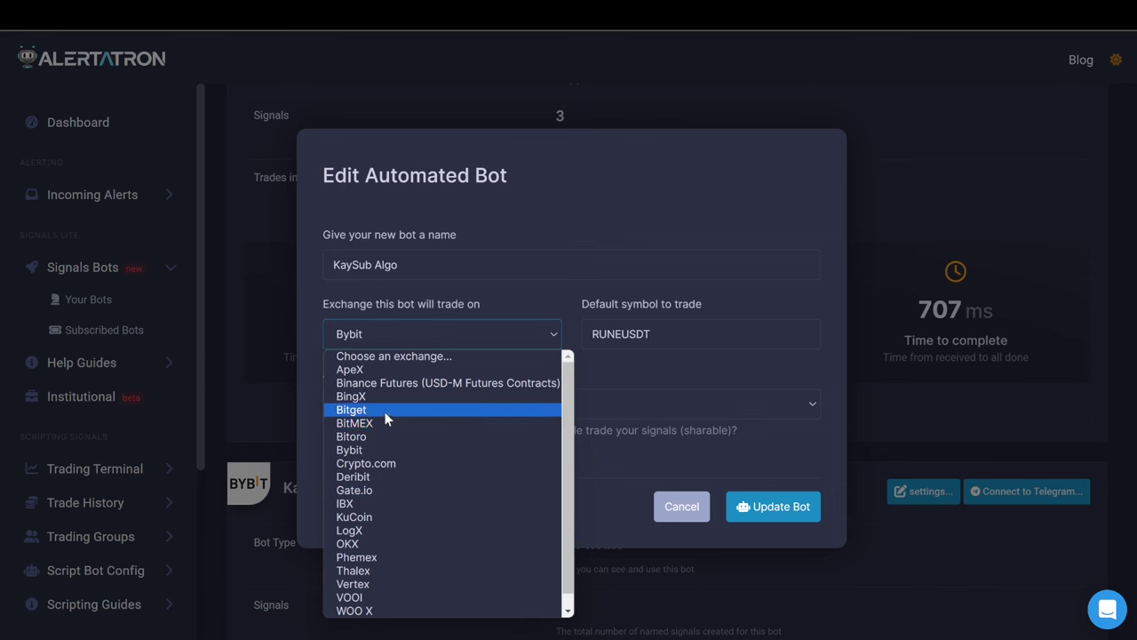
click(388, 411)
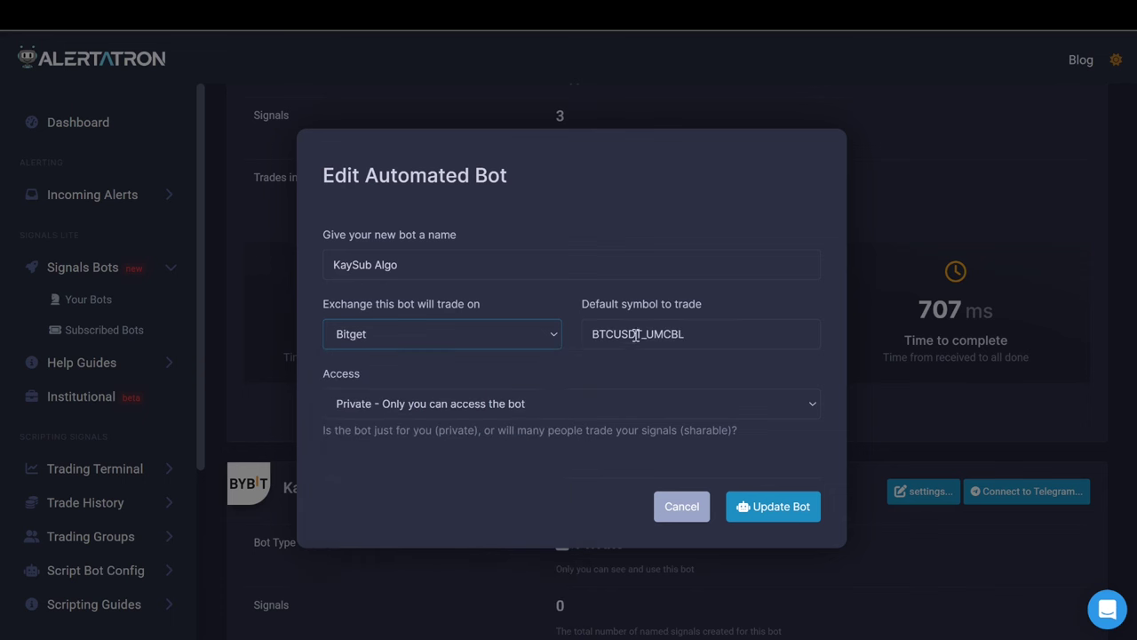
drag(641, 337, 692, 336)
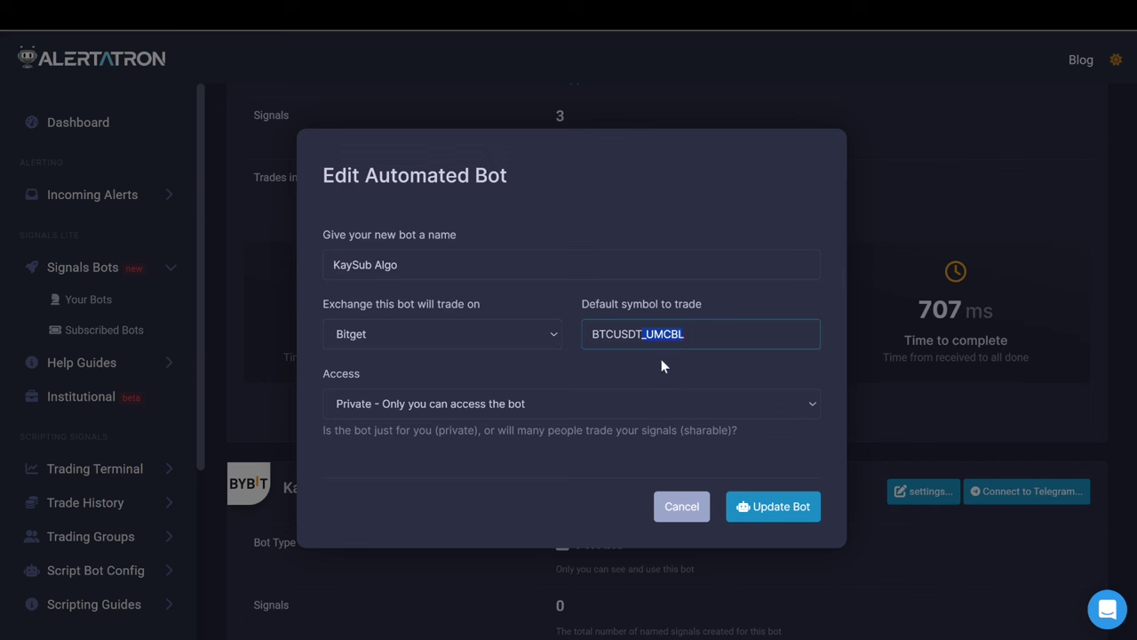
click(613, 333)
text(RUNE)
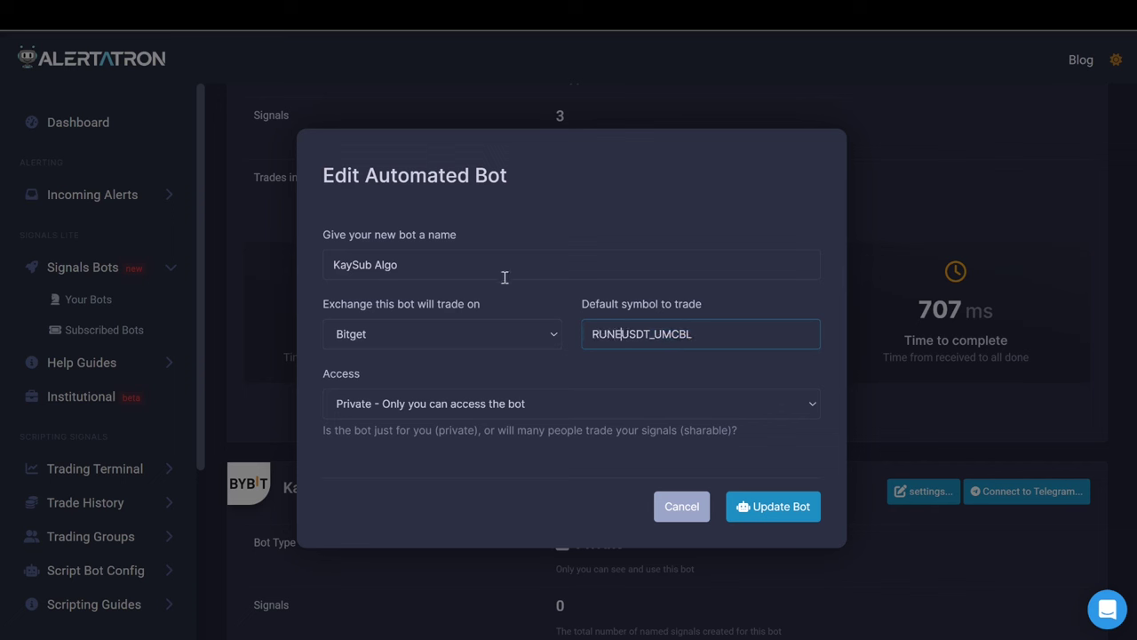
click(548, 347)
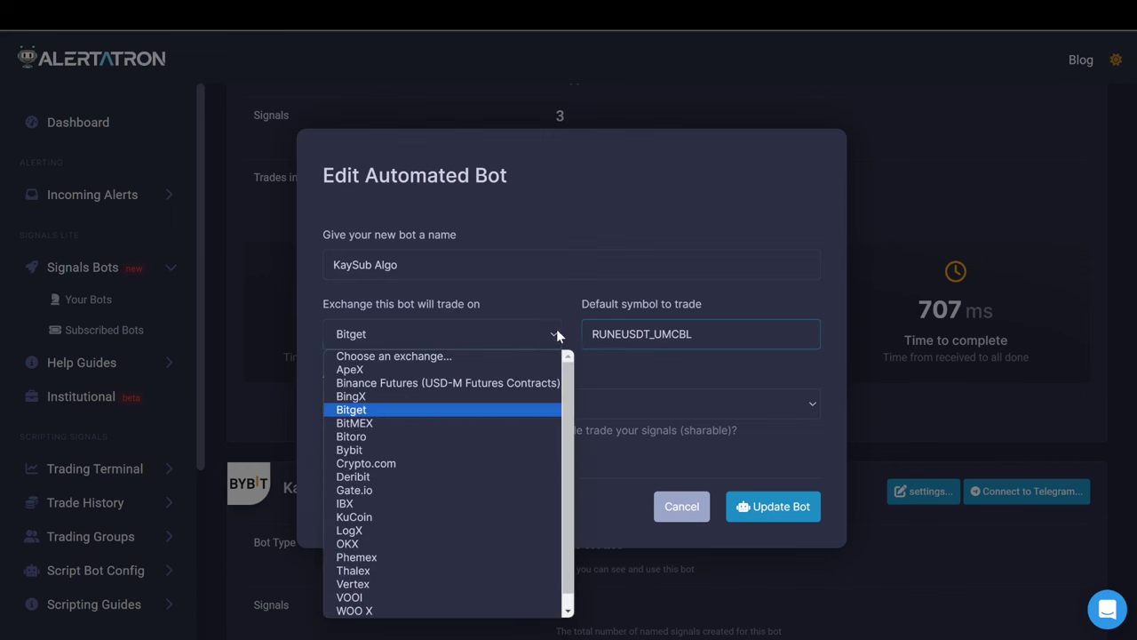
click(380, 451)
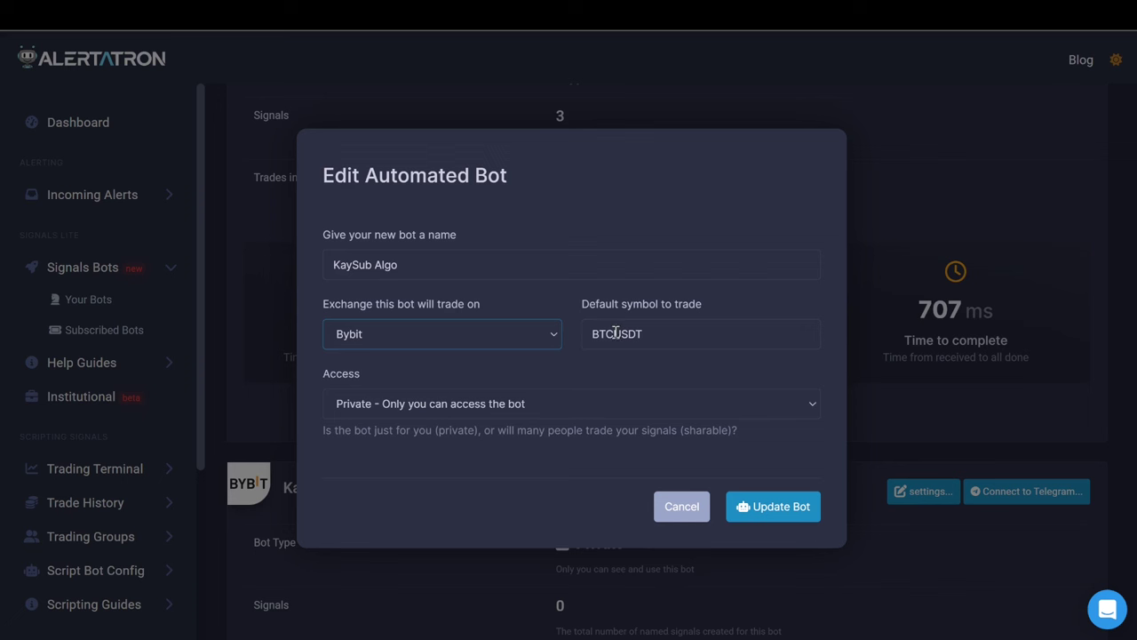
drag(614, 332, 571, 331)
text(RUNE)
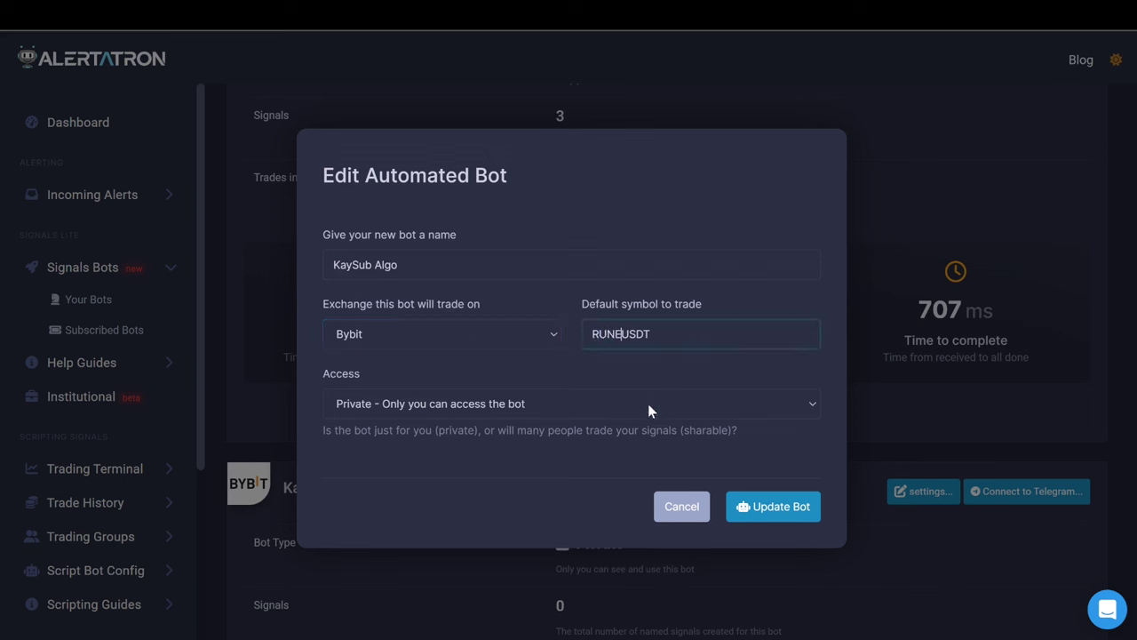
click(702, 512)
Open the KaySub Algo bot page, start adding Bybit API keys, and close the form unfilled.
scroll(533, 504, down, 4)
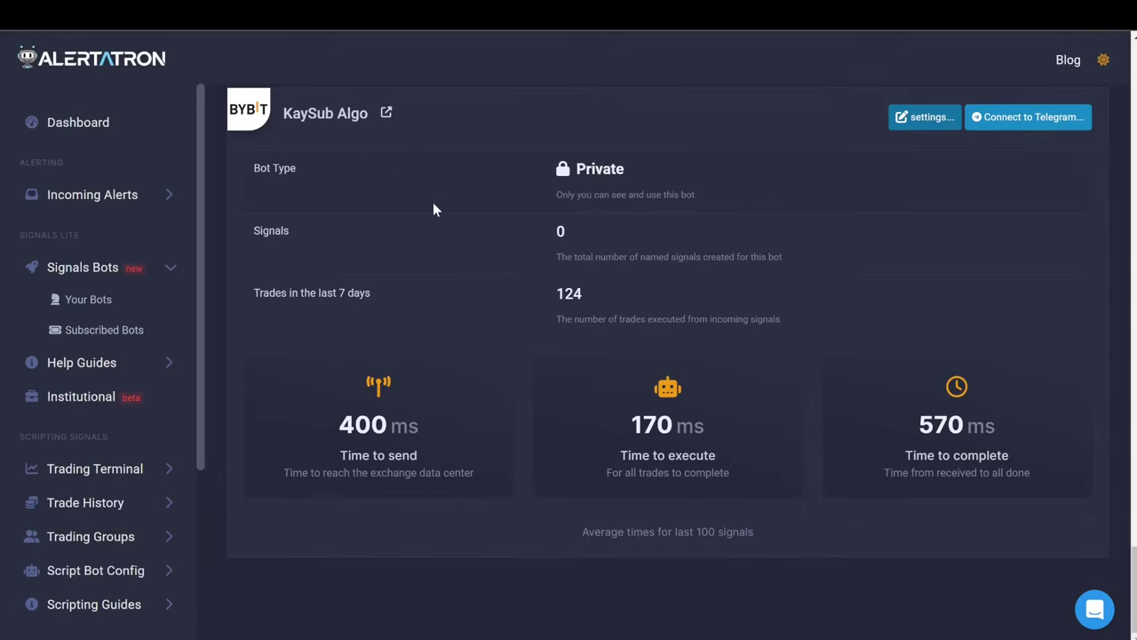
click(388, 116)
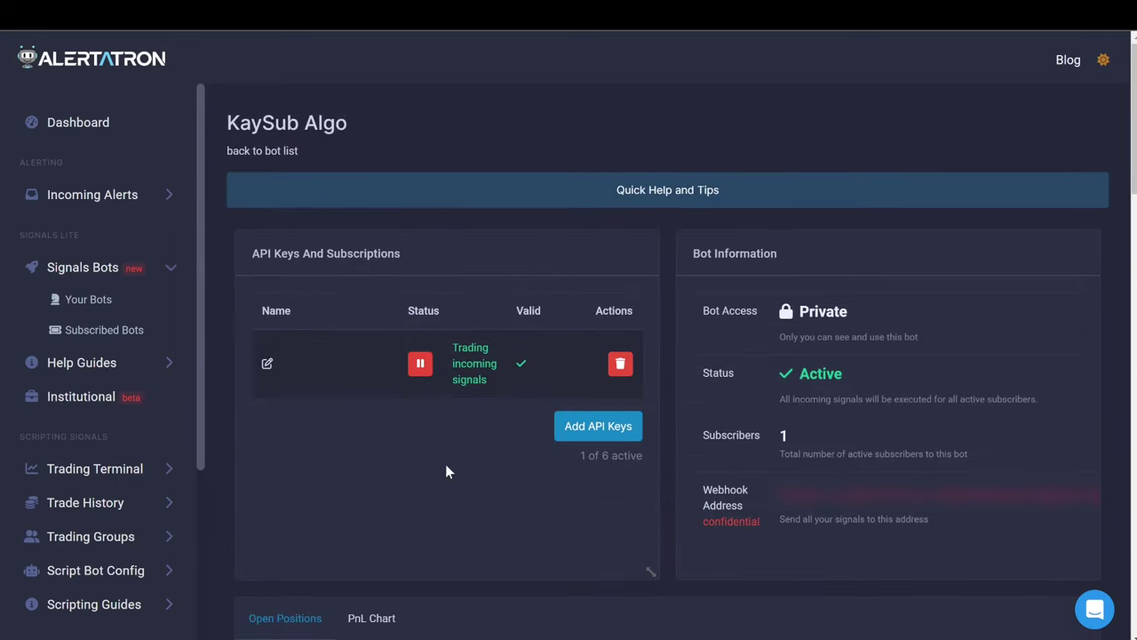
scroll(450, 464, down, 2)
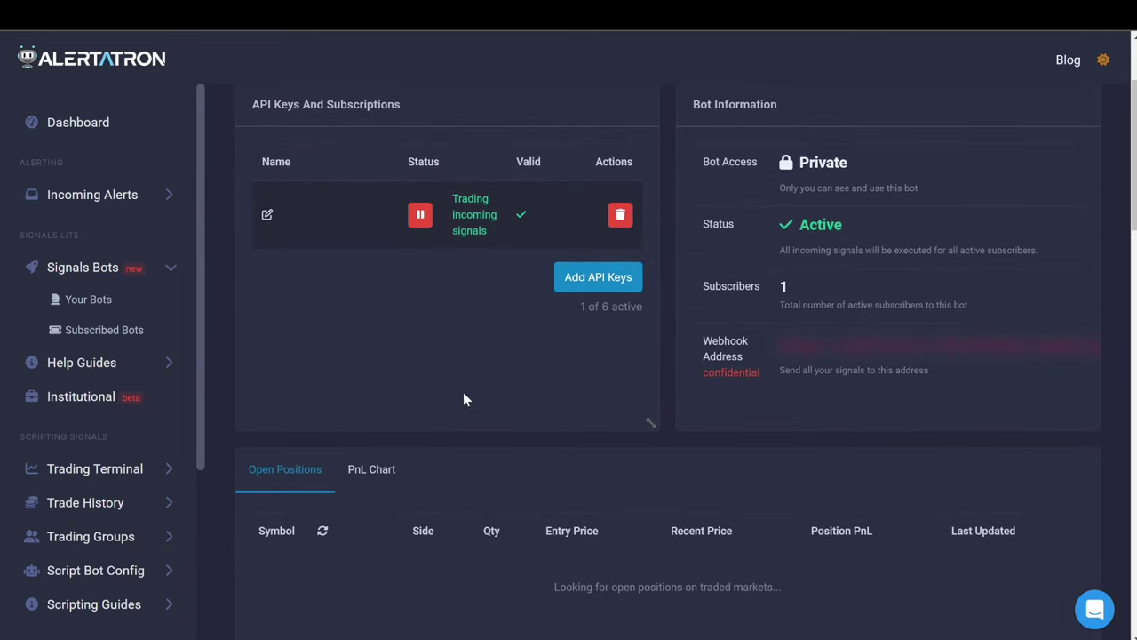
click(589, 280)
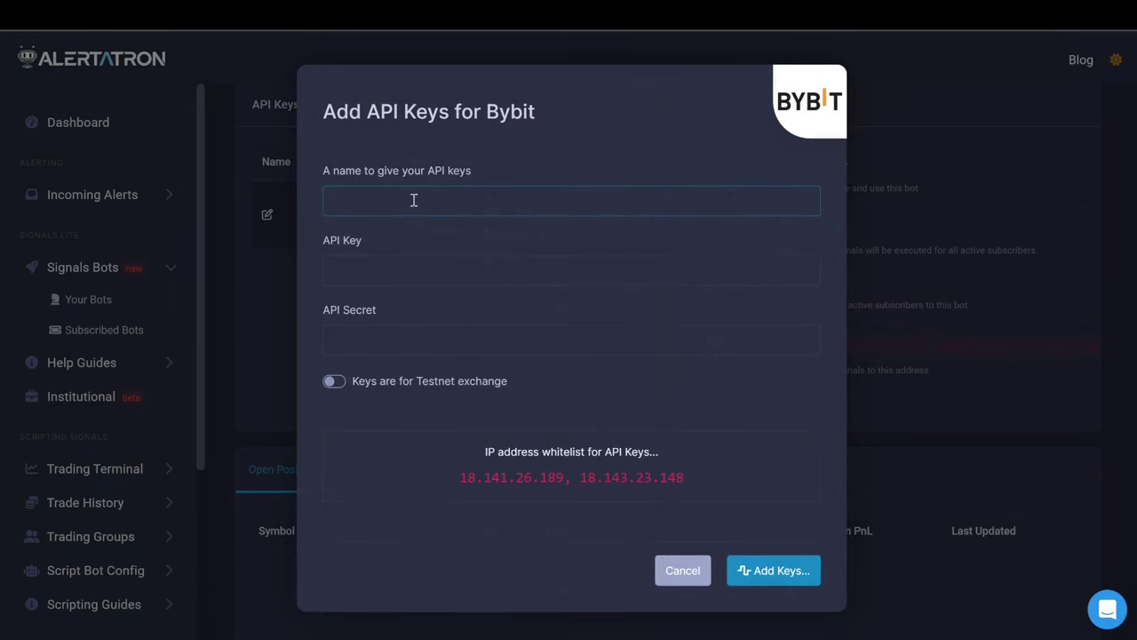
click(387, 269)
click(382, 343)
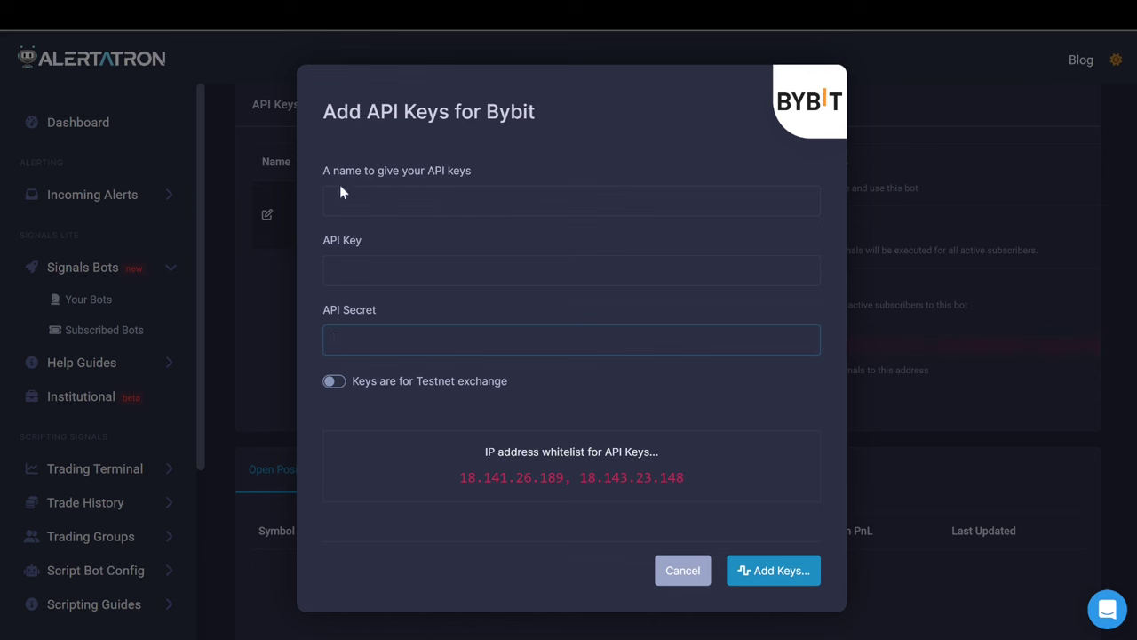
click(232, 122)
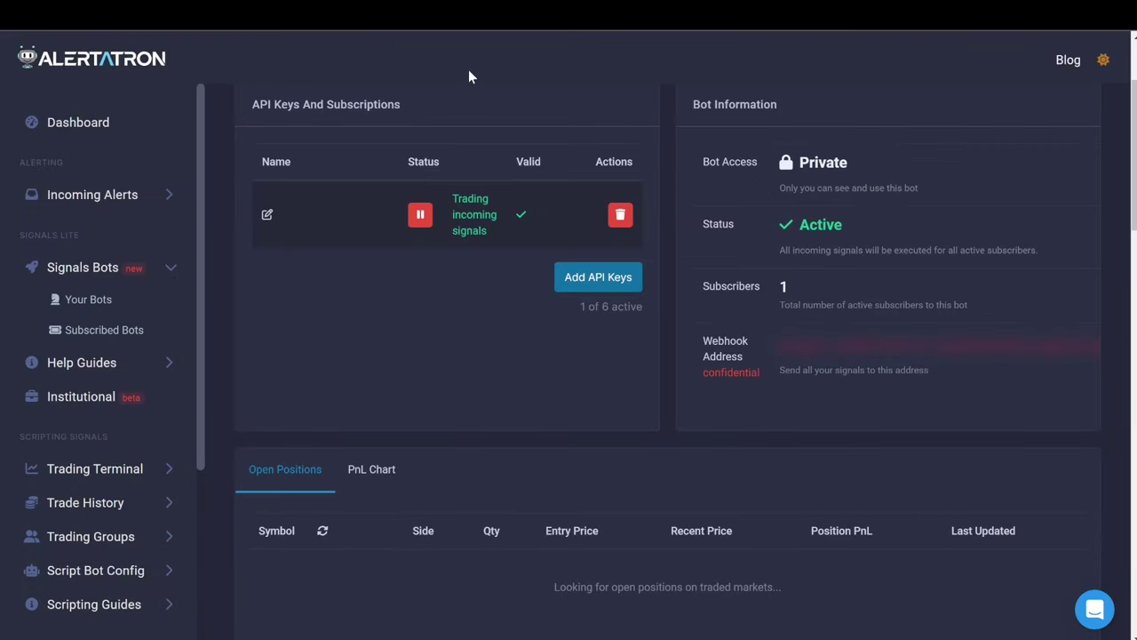
Set the first signal's type to Open Position in the 'Choose a signal type...' dropdown.
scroll(434, 346, down, 5)
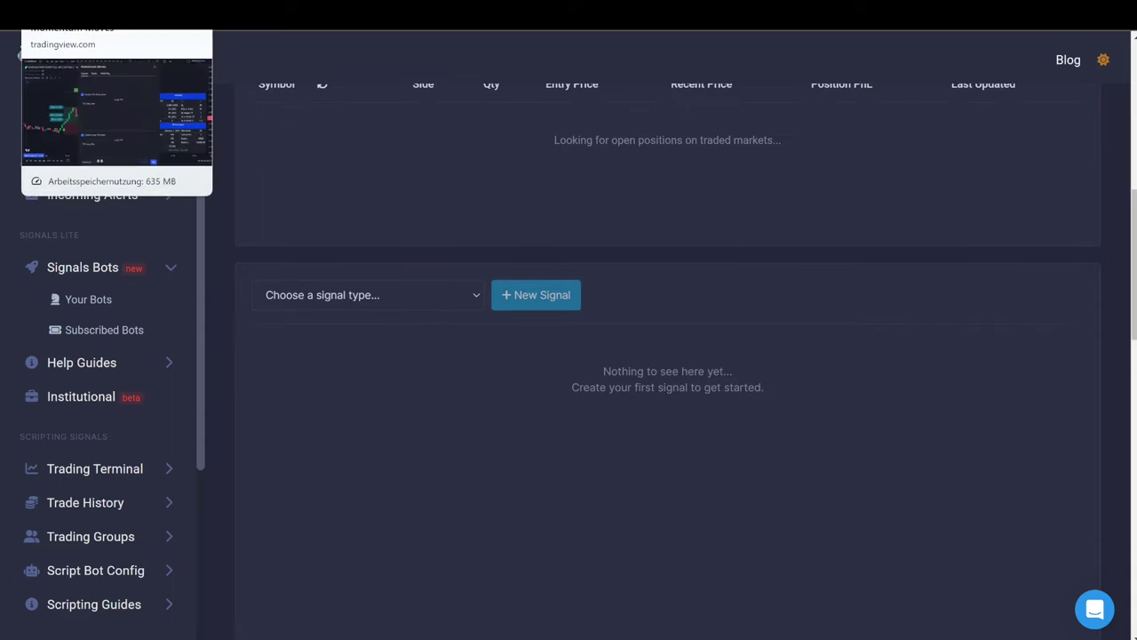
click(53, 14)
scroll(474, 311, up, 4)
scroll(473, 311, up, 4)
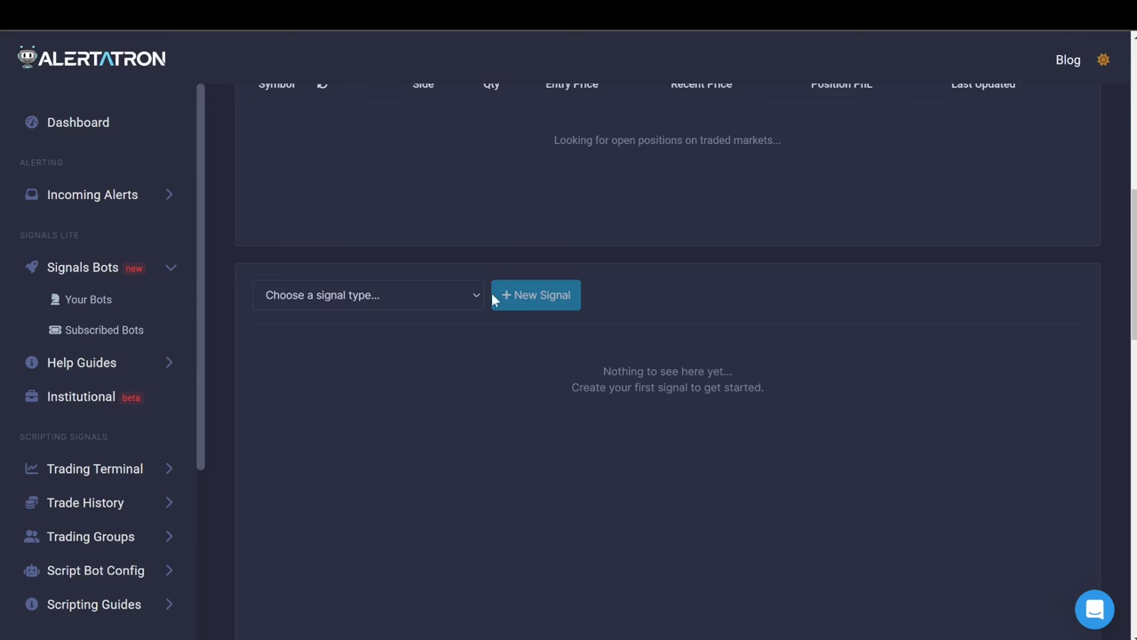
click(394, 299)
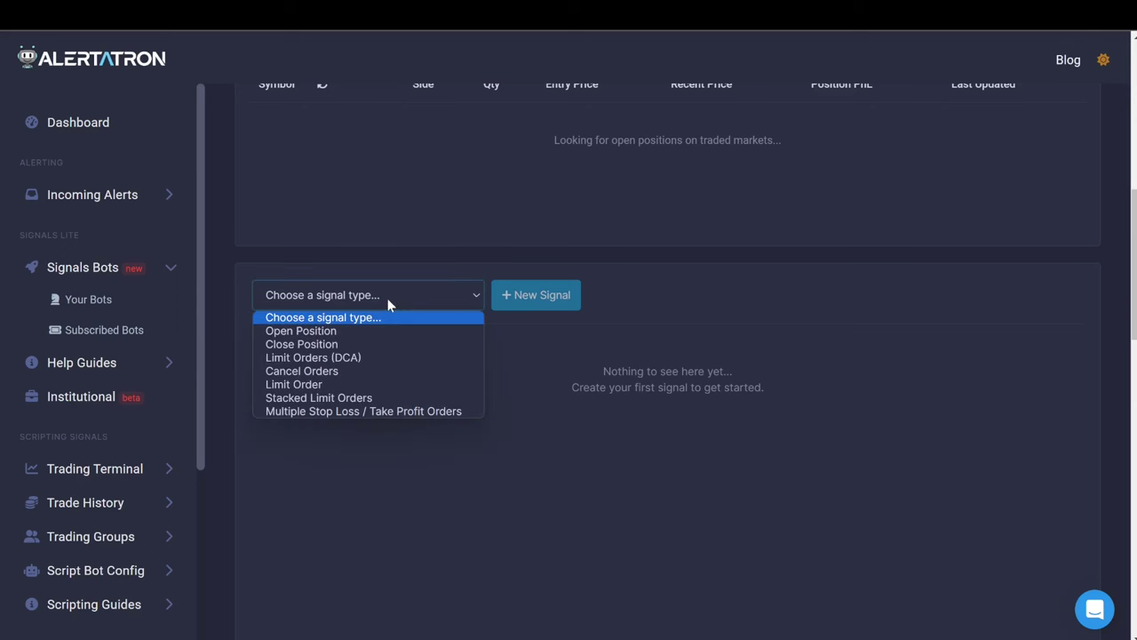
click(303, 333)
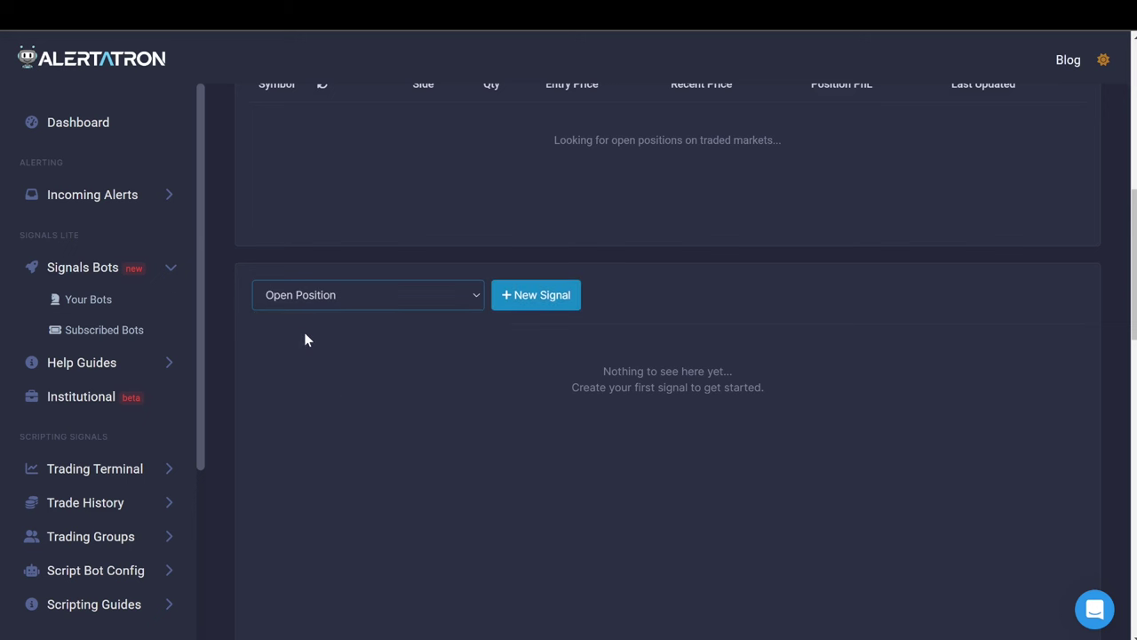
Start a long RUNEUSDT Open Position signal named openRUNE30 on Linear contracts.
click(528, 299)
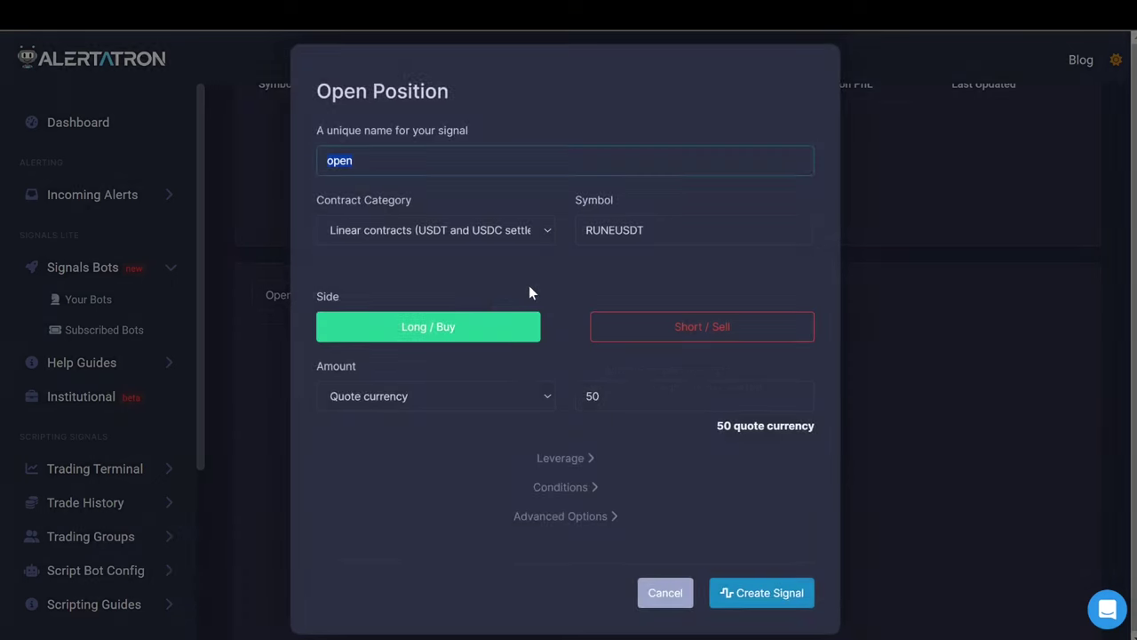
click(379, 160)
text(RUNE30)
click(462, 226)
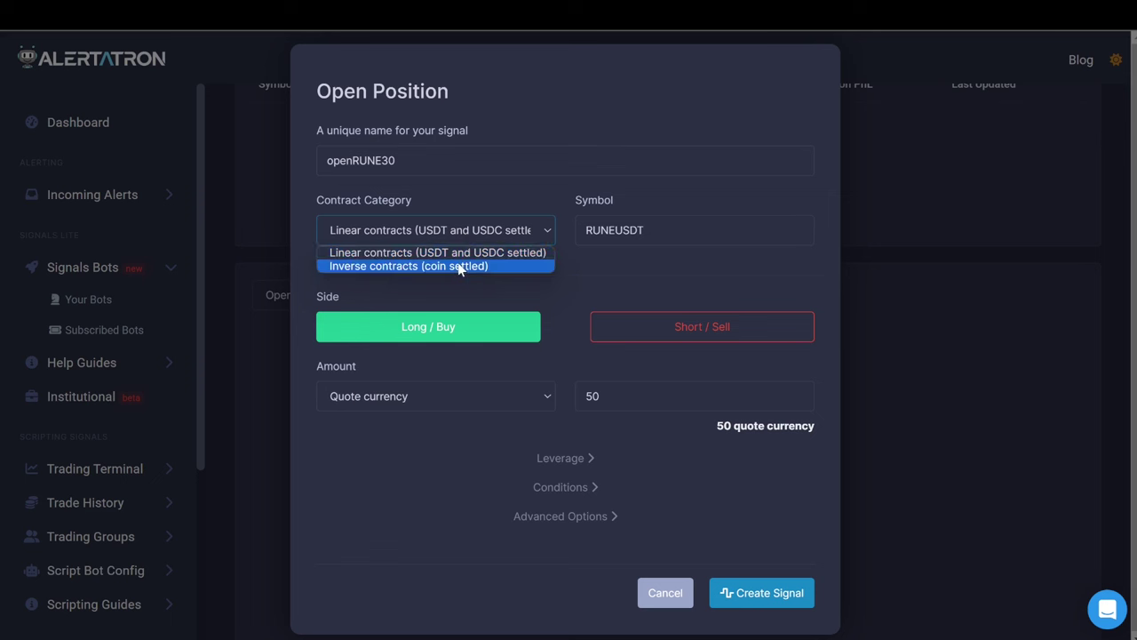
click(464, 253)
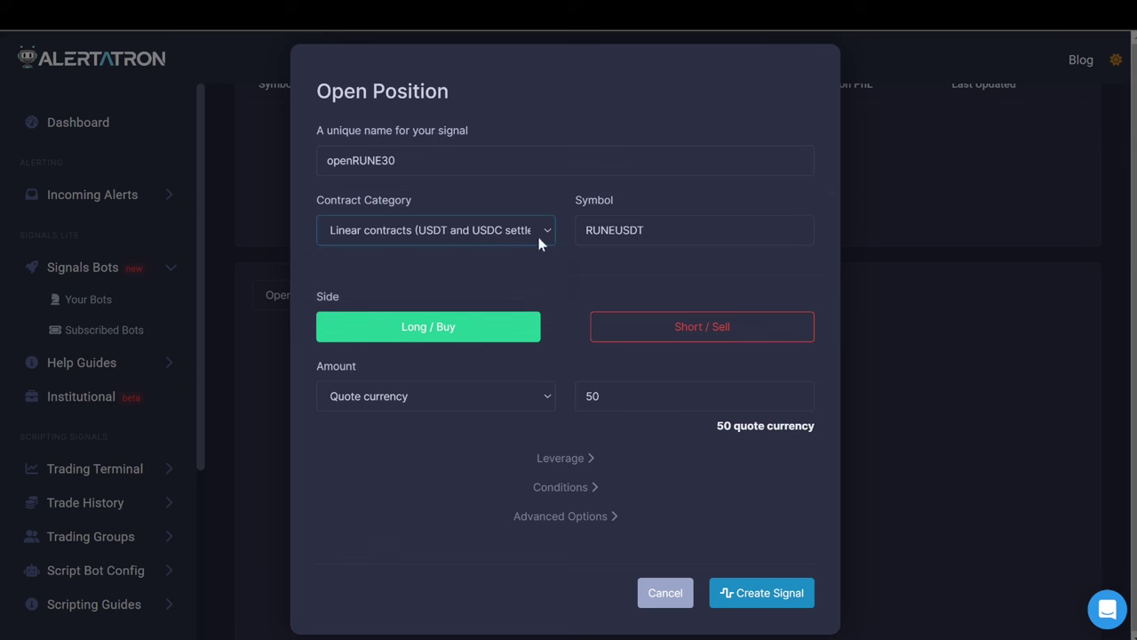
drag(616, 229, 584, 230)
click(586, 280)
Size the amount at 100% of balance / equity and expand the leverage settings.
click(477, 395)
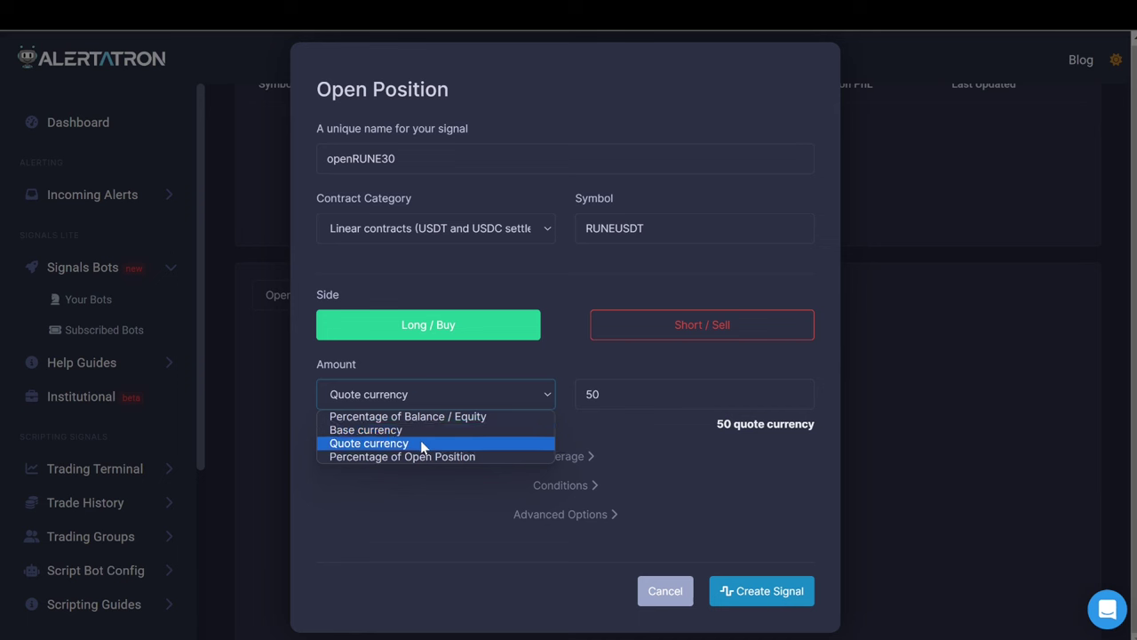
click(625, 232)
mouse_move(625, 232)
mouse_down()
mouse_move(635, 255)
mouse_move(619, 229)
mouse_up()
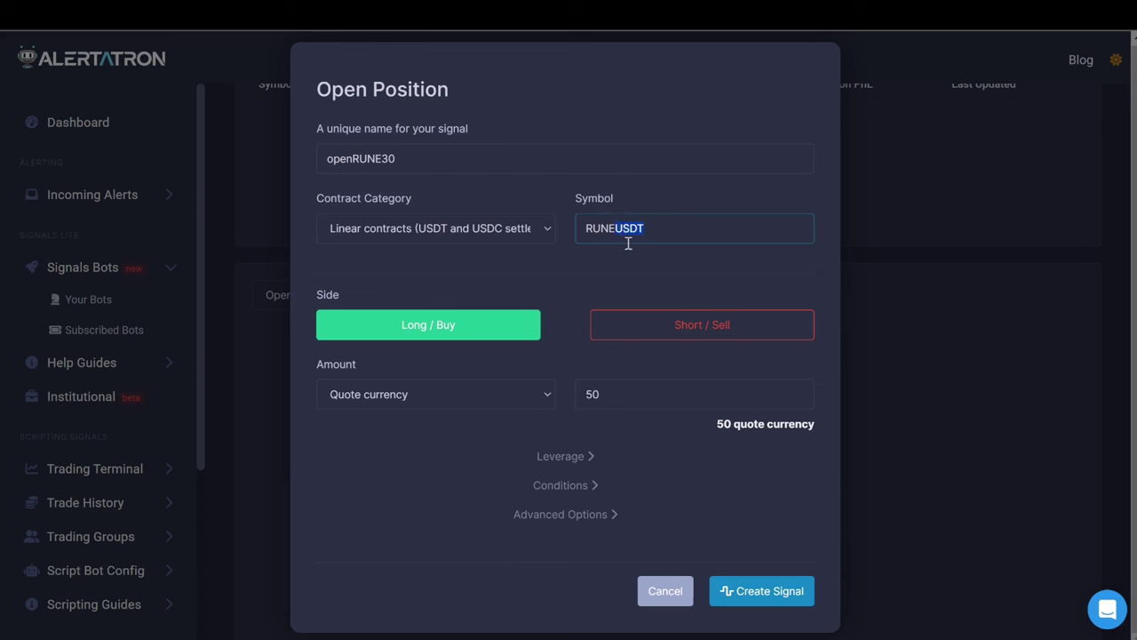
click(652, 231)
click(428, 398)
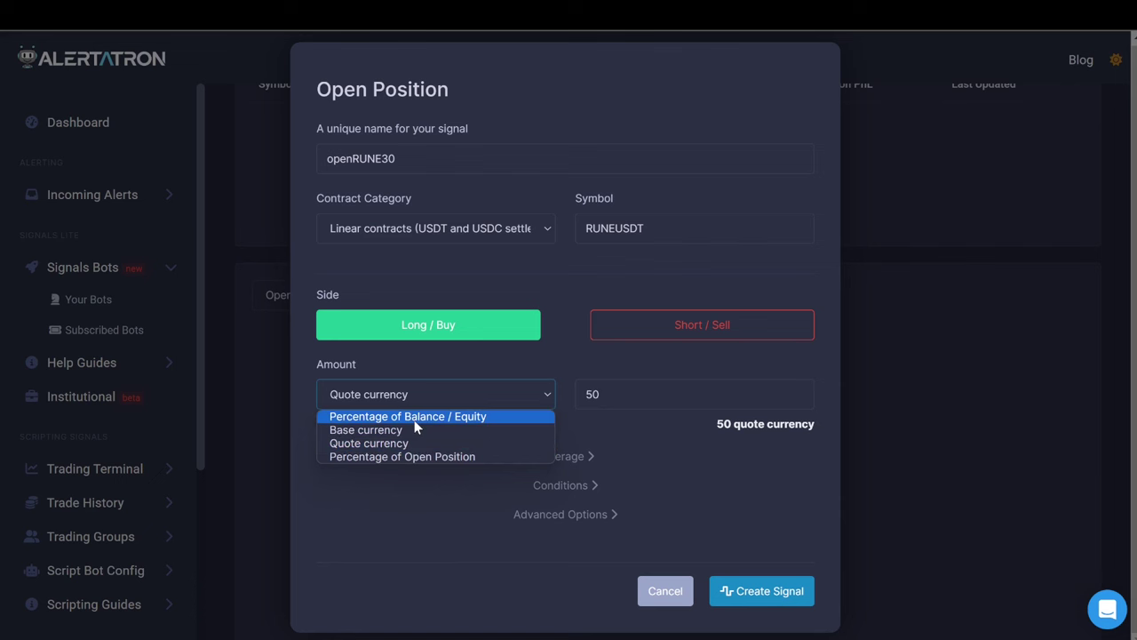
click(413, 419)
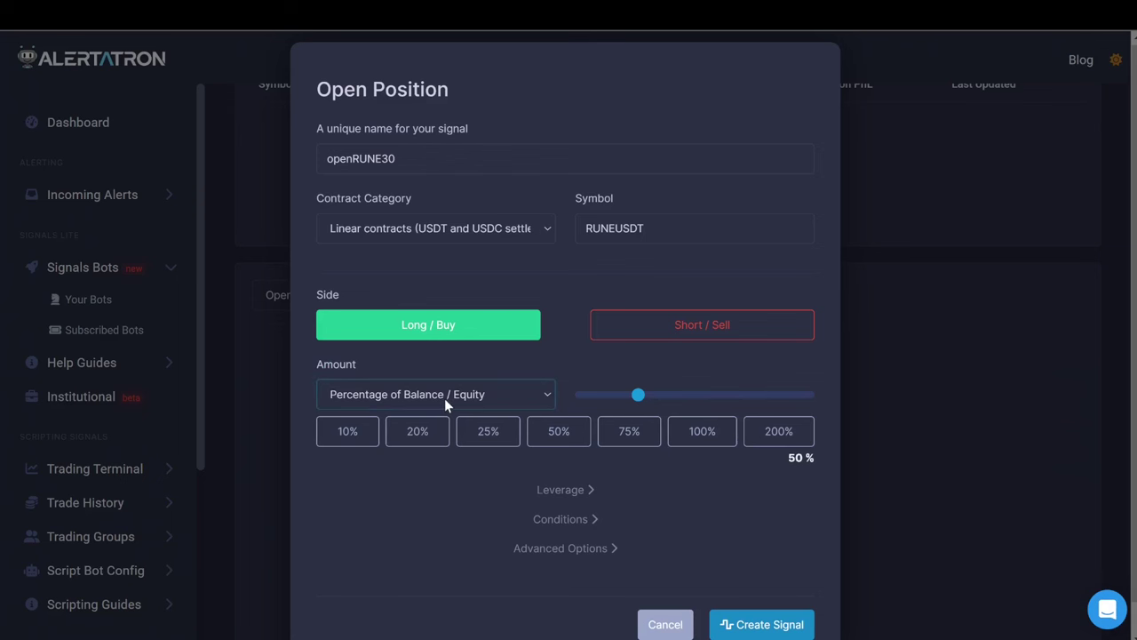
scroll(484, 461, down, 1)
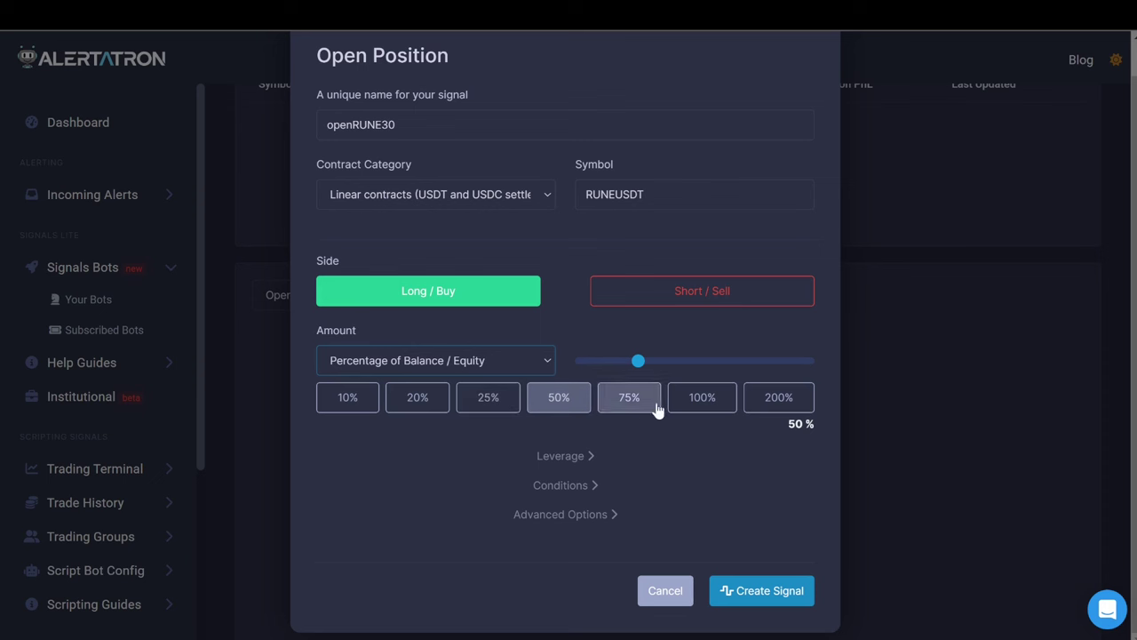
click(704, 402)
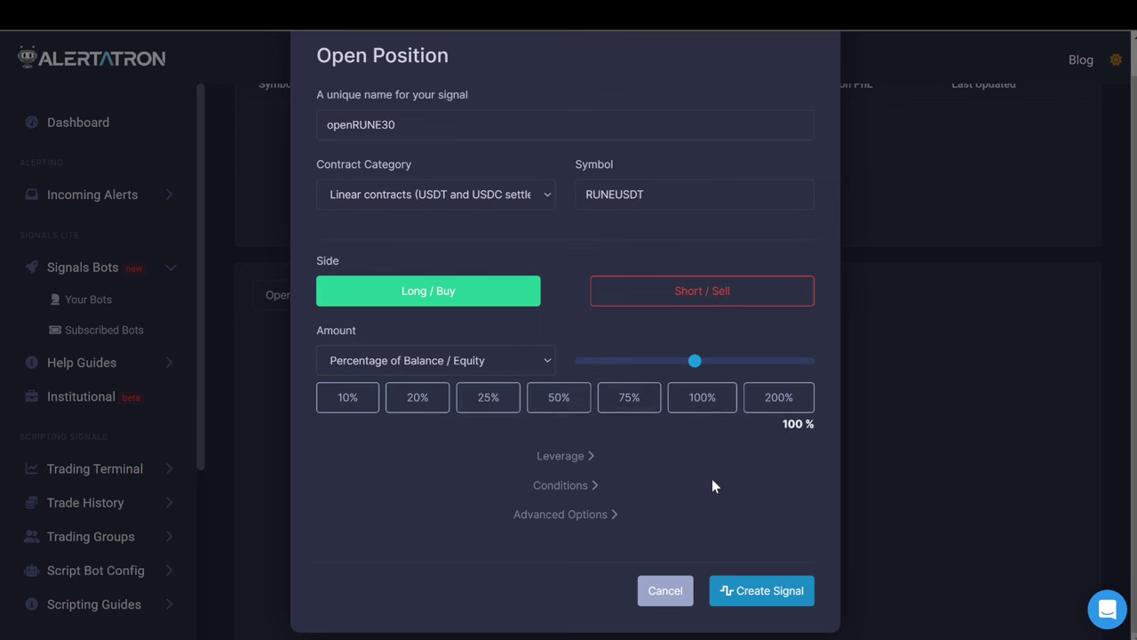
click(549, 457)
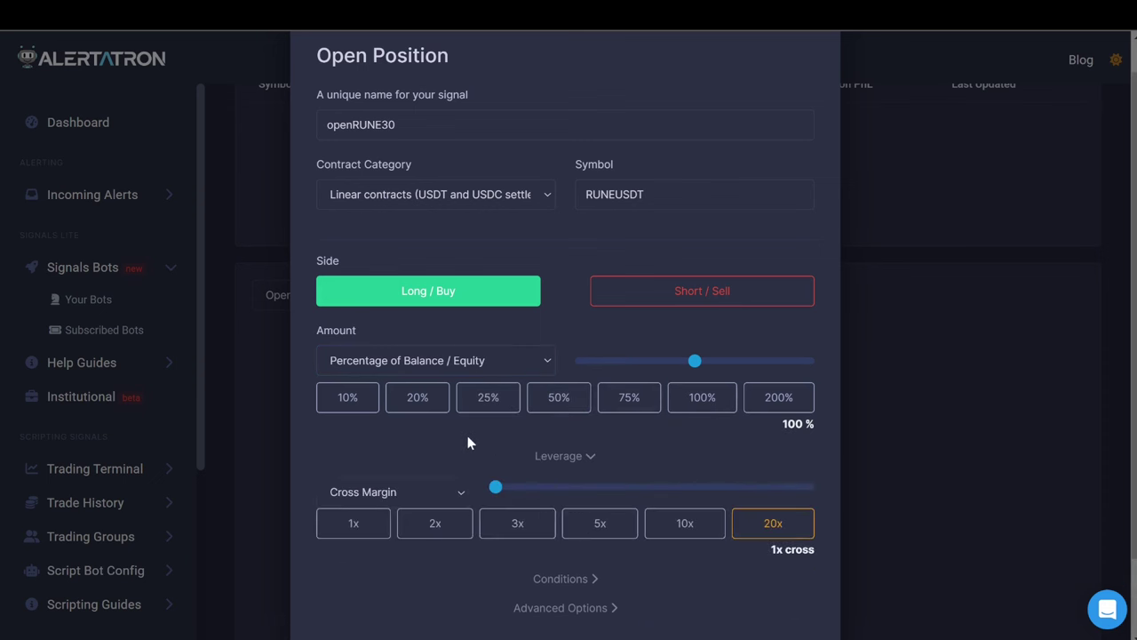
Switch openRUNE30 to isolated margin and set its amount slider to 95%.
scroll(448, 444, down, 1)
click(406, 402)
click(375, 436)
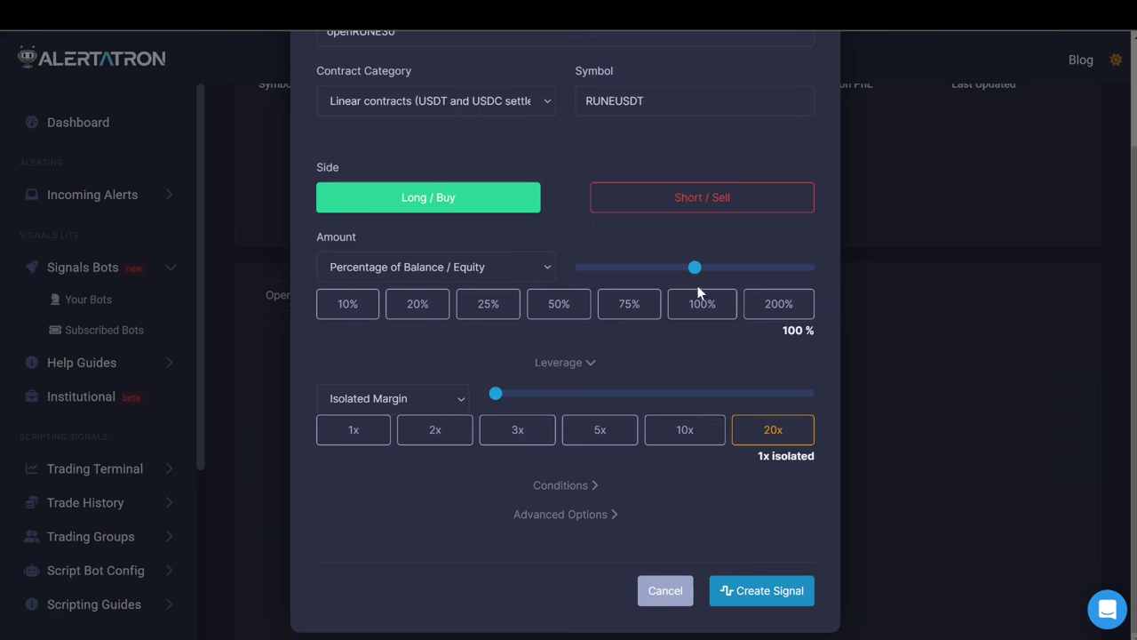
drag(691, 275, 684, 276)
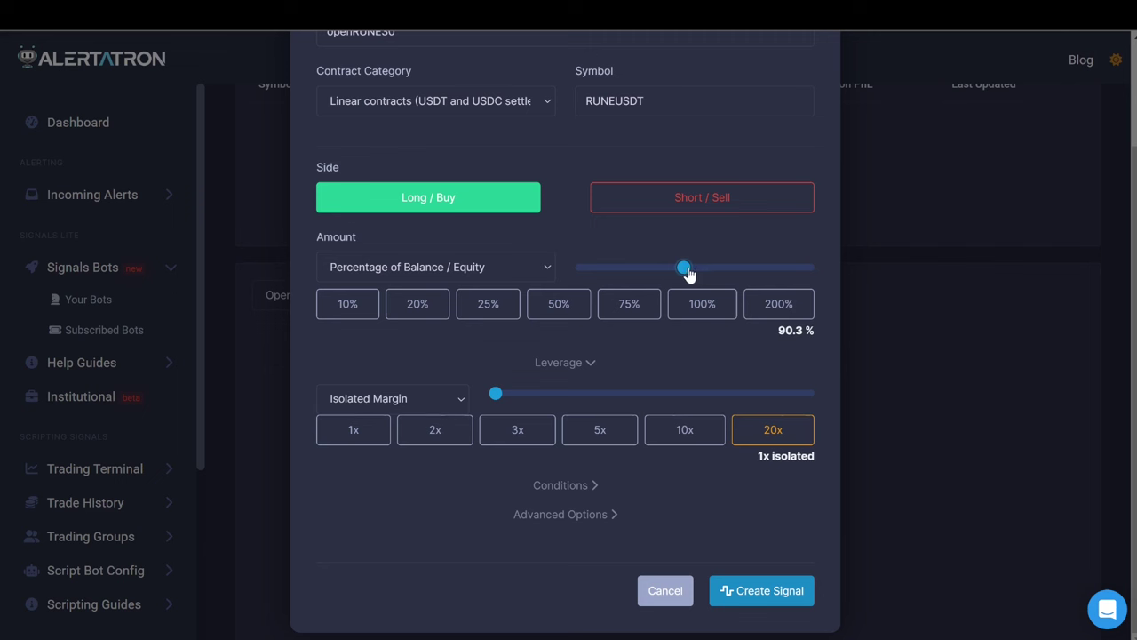
drag(689, 275, 685, 271)
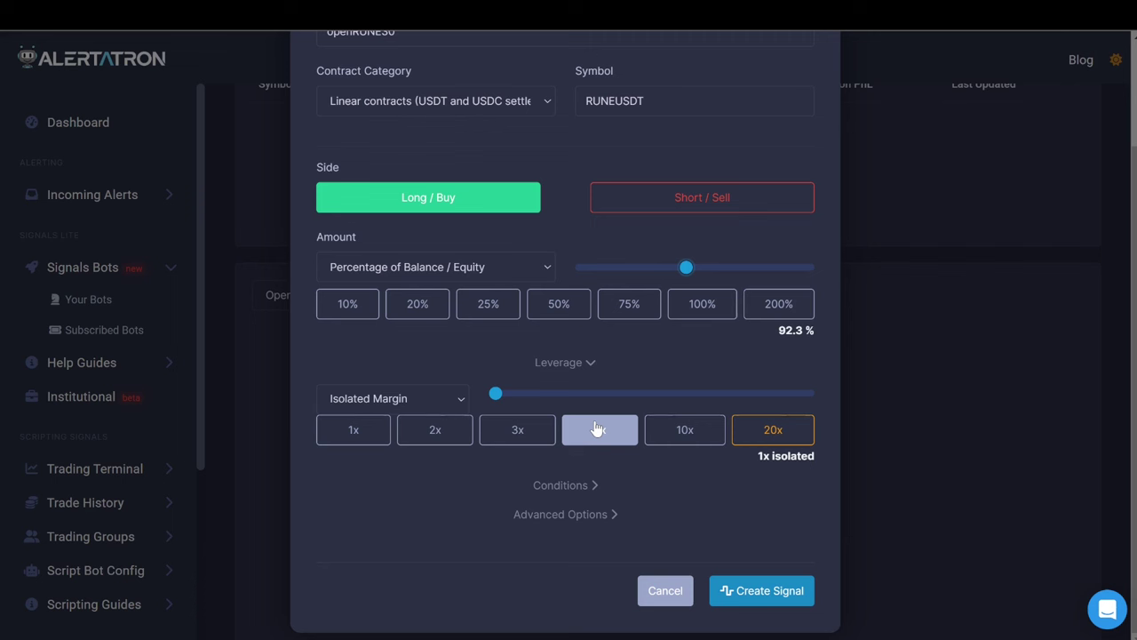
drag(690, 272, 691, 279)
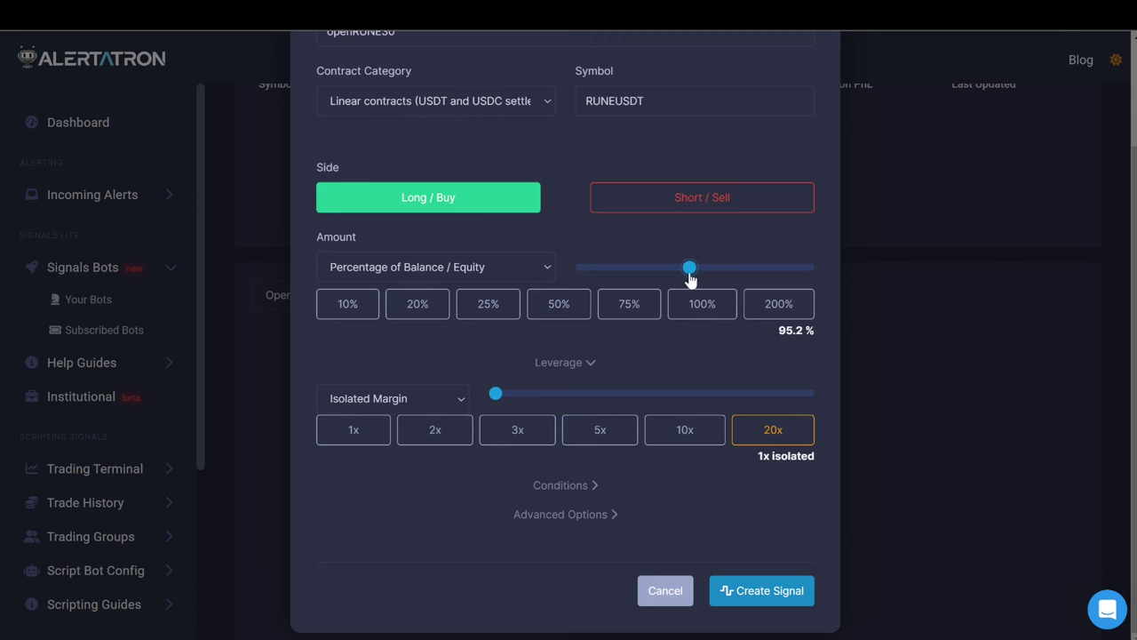
key(Left)
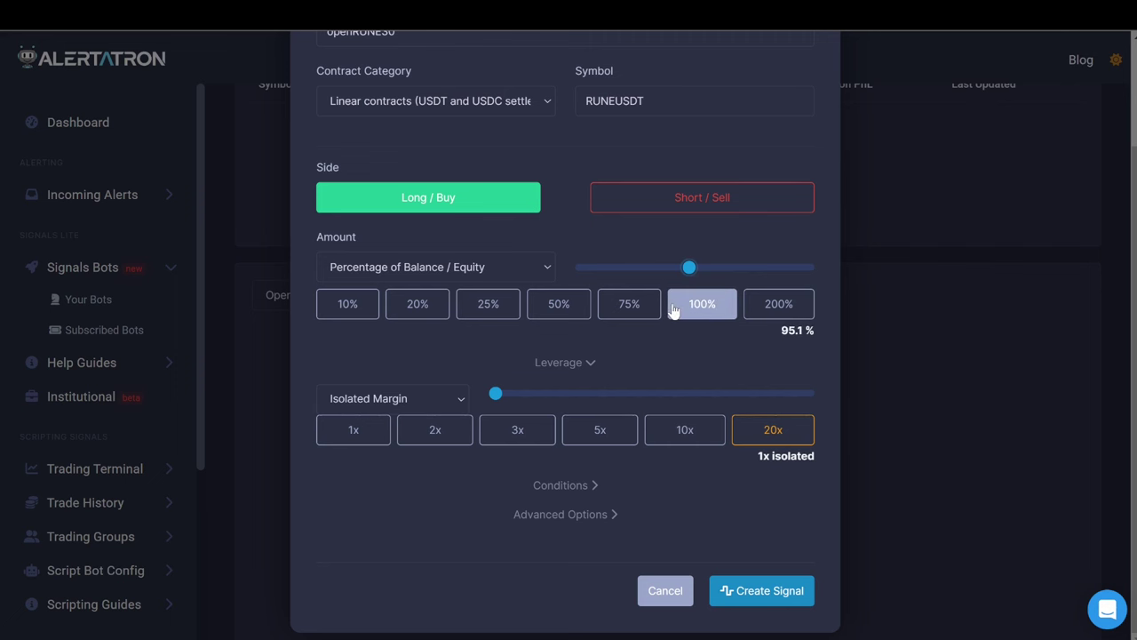
key(Left)
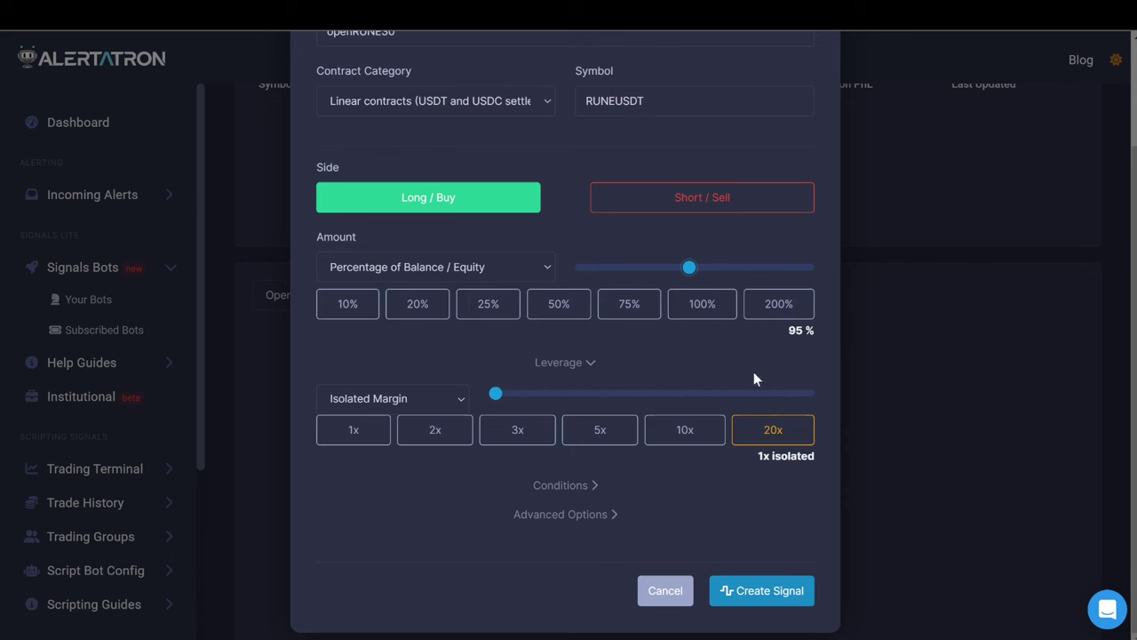
Turn off 'Cancel all existing orders' under Advanced Options.
click(553, 523)
scroll(498, 521, down, 4)
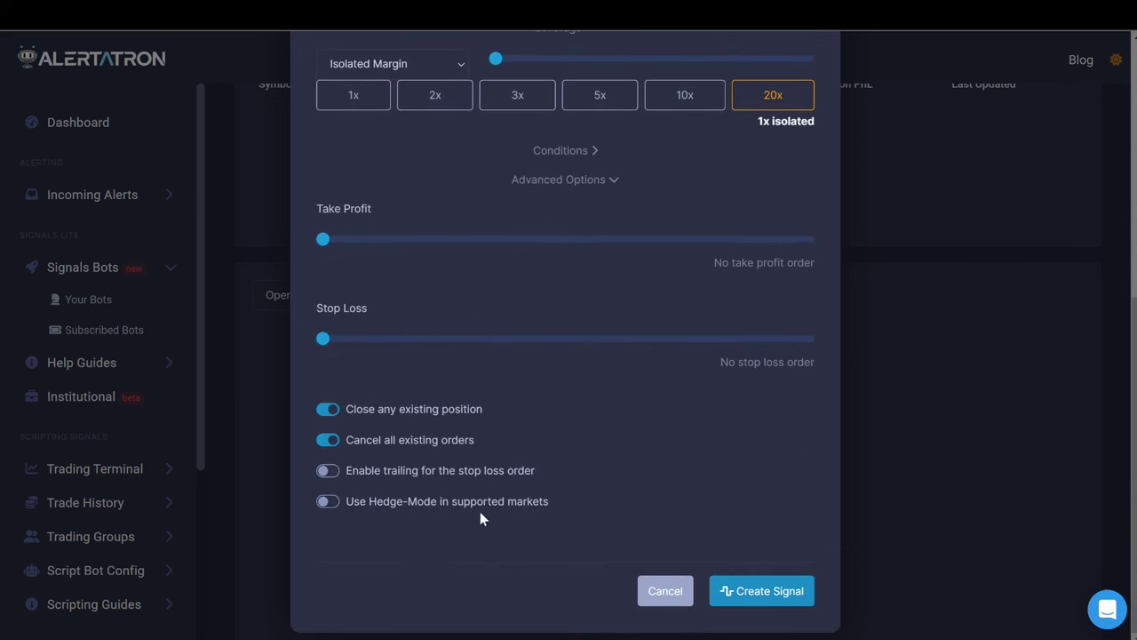
click(336, 438)
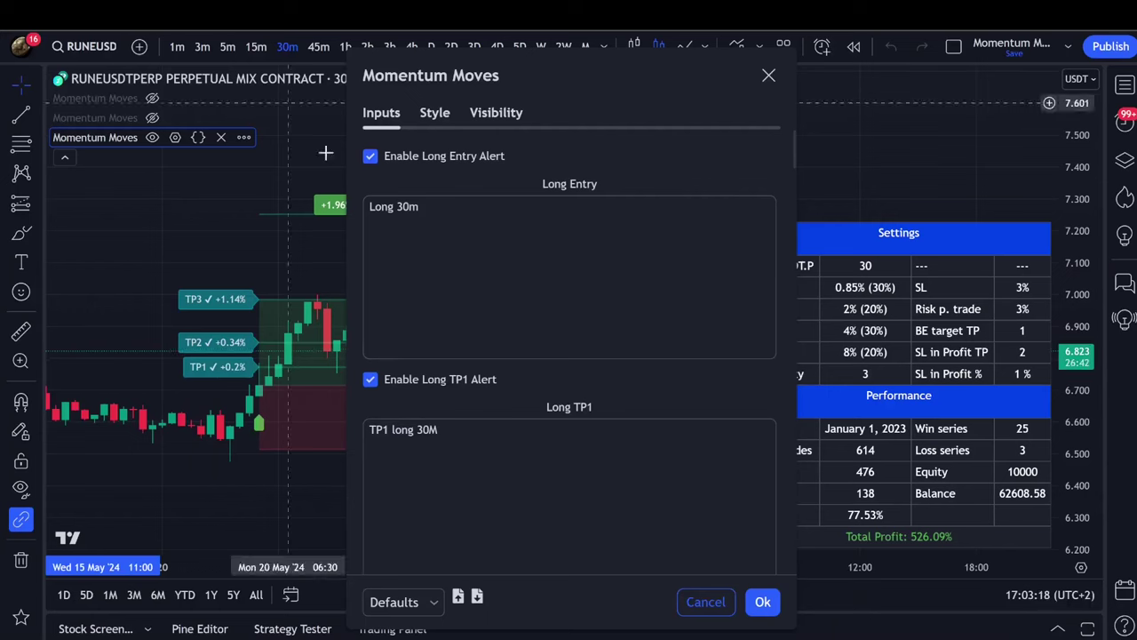
Pan and stretch the RUNEUSDT chart to bring earlier bars into view.
scroll(323, 254, down, 5)
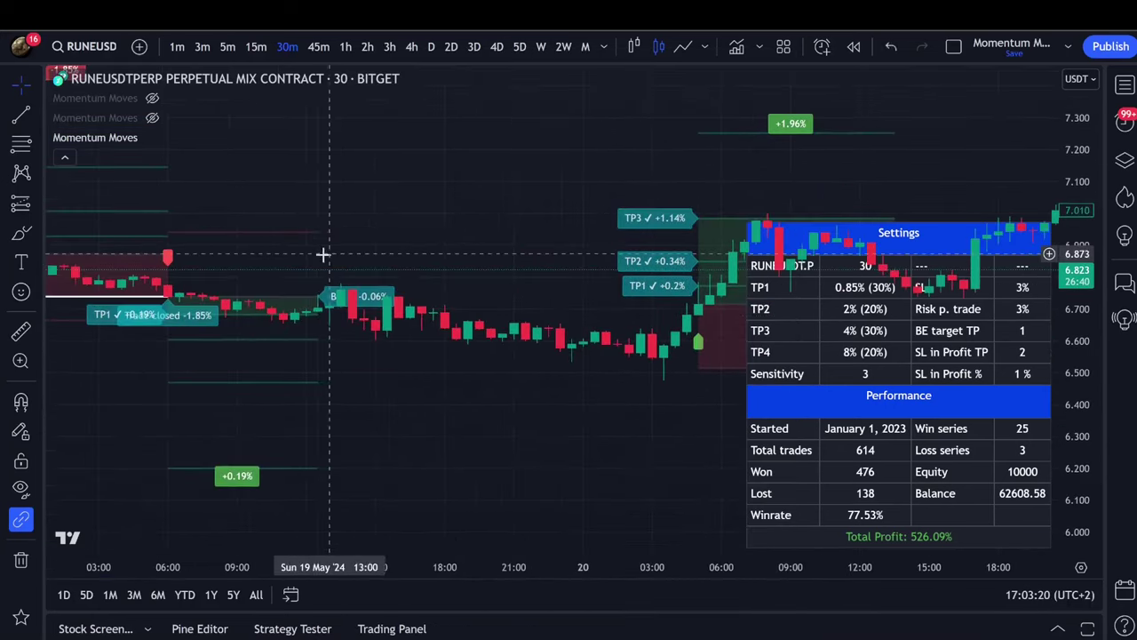
scroll(435, 325, right, 2)
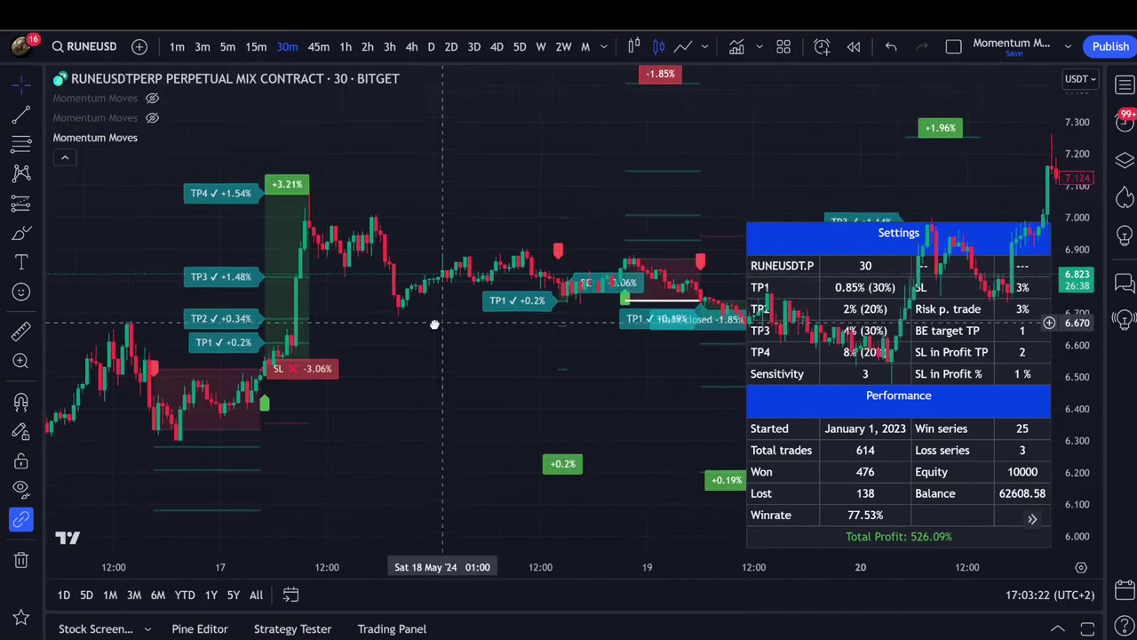
drag(424, 355, 663, 80)
scroll(423, 333, down, 3)
scroll(414, 257, left, 5)
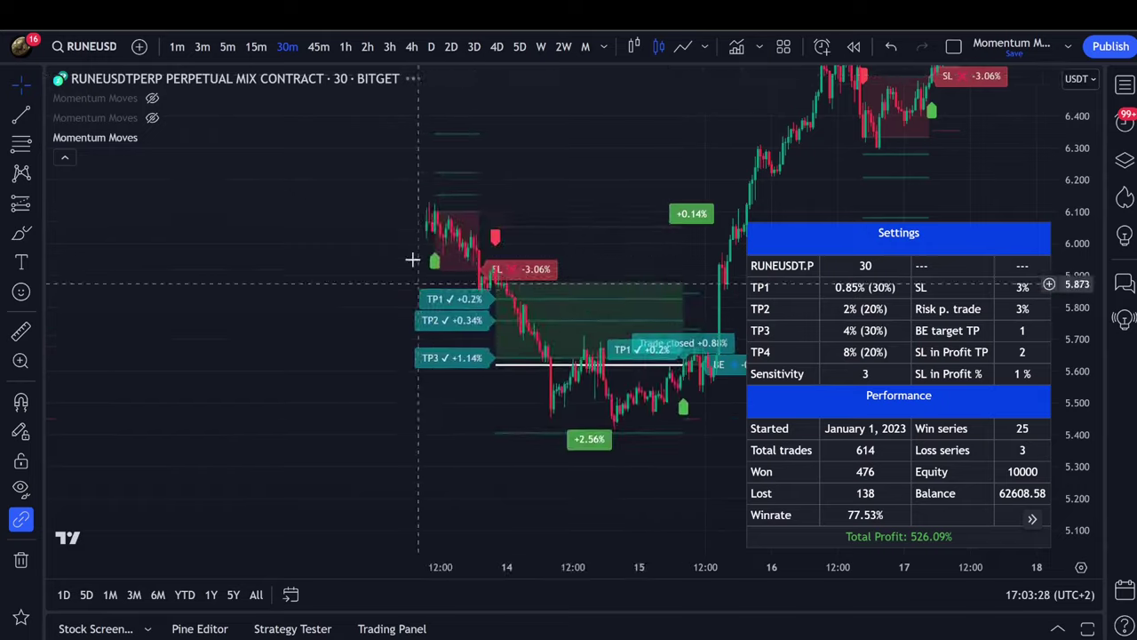
scroll(364, 252, right, 5)
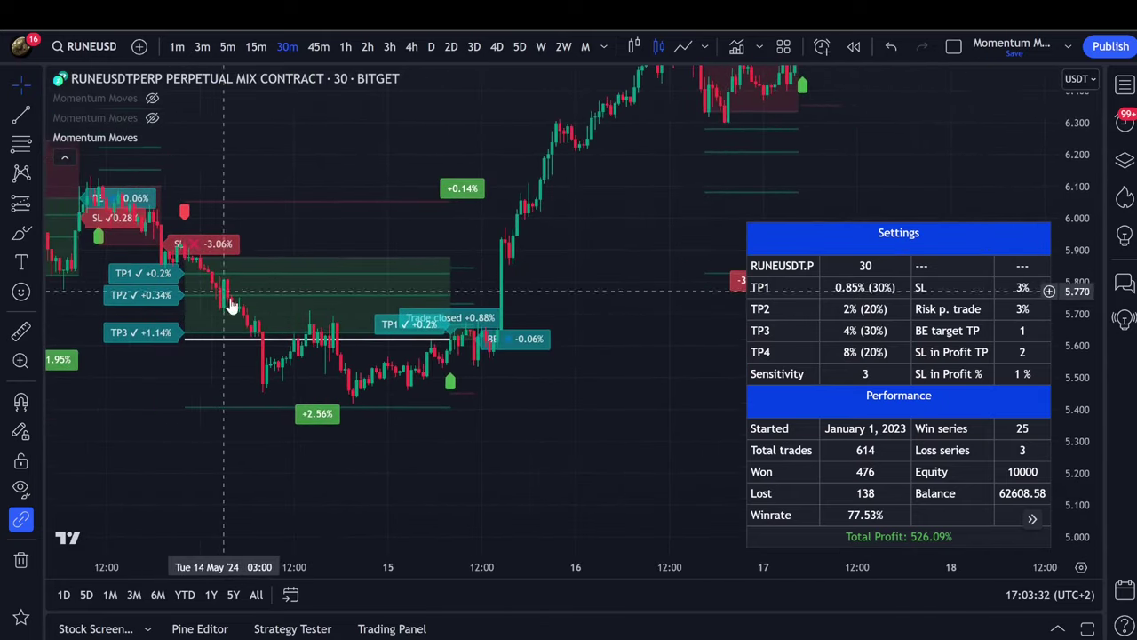
drag(1078, 357, 1082, 293)
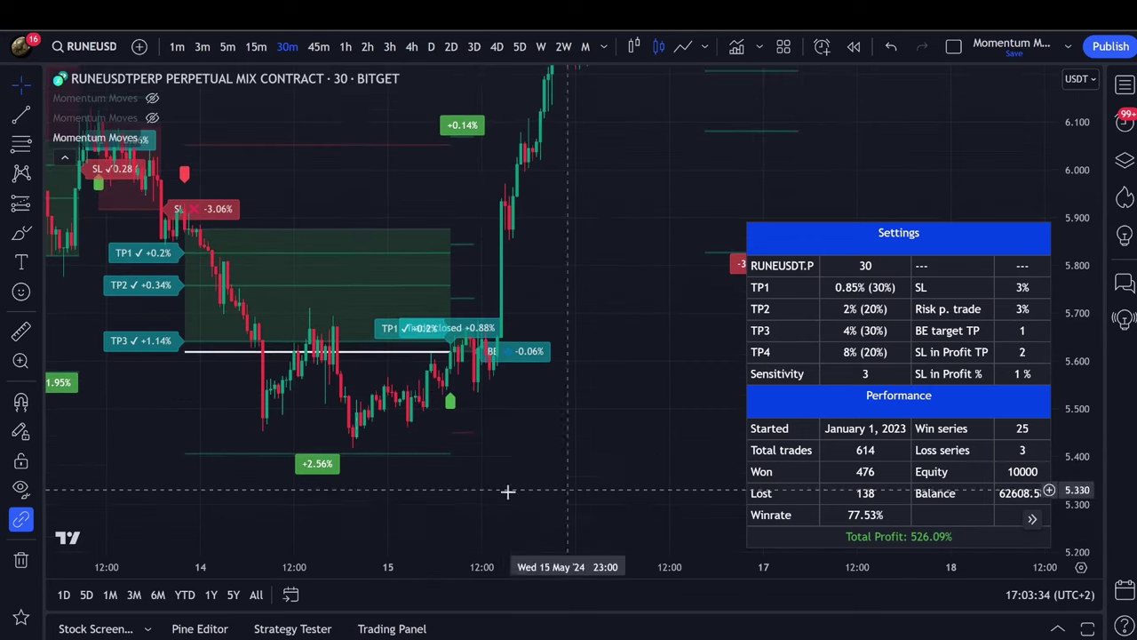
drag(350, 425, 506, 425)
scroll(427, 391, up, 3)
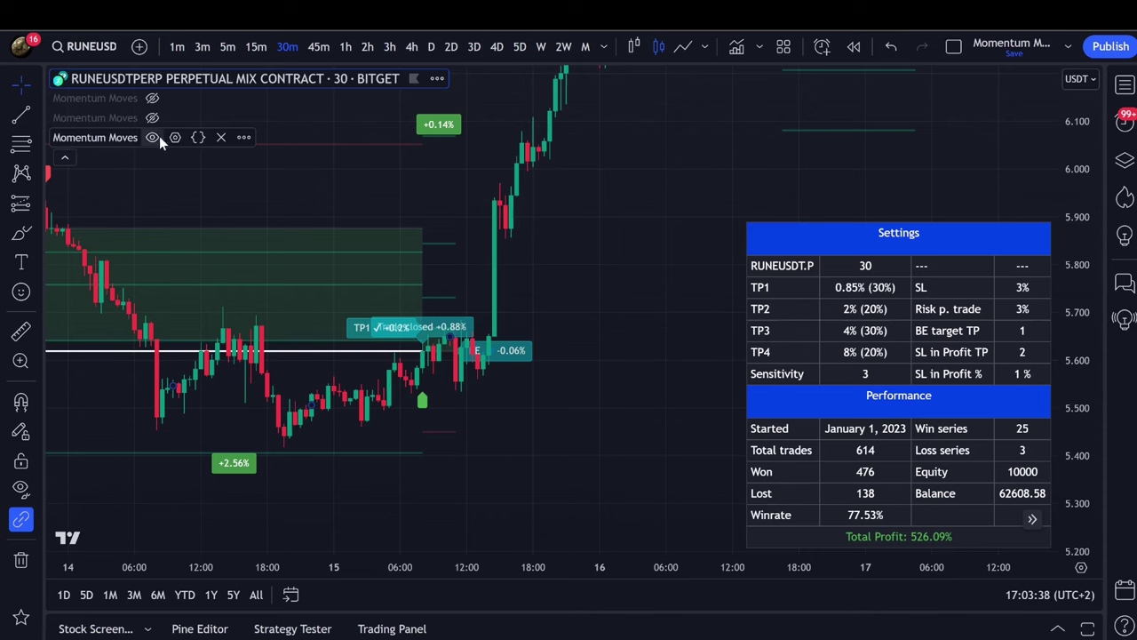
Review the Momentum Moves indicator settings, then close the dialog with Esc.
click(174, 137)
scroll(497, 315, down, 15)
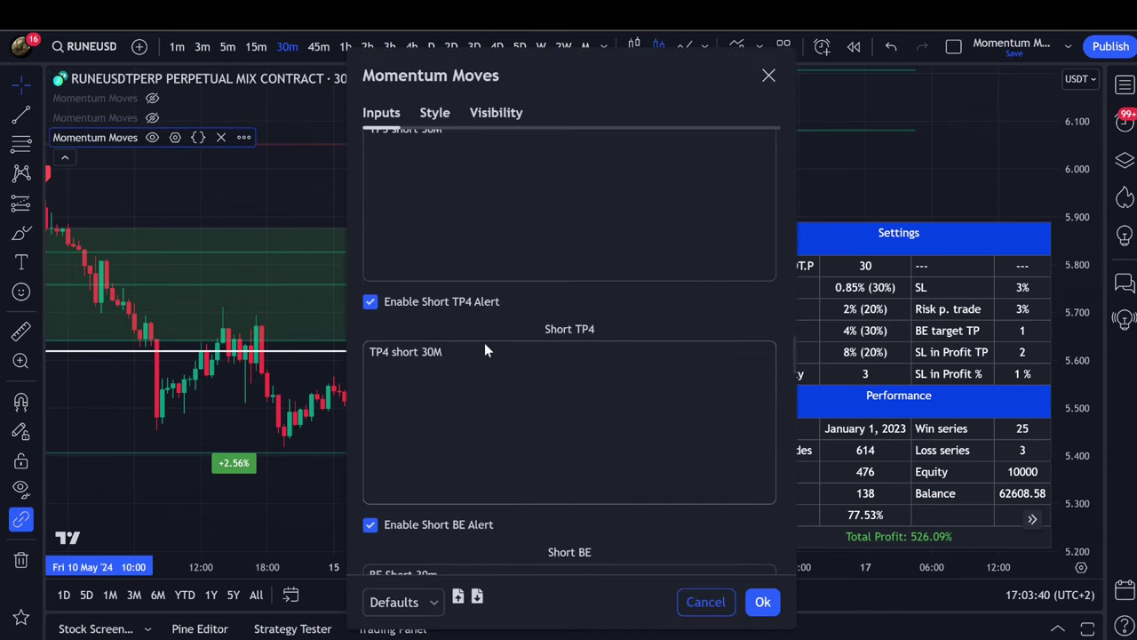
scroll(475, 356, down, 5)
scroll(436, 317, up, 5)
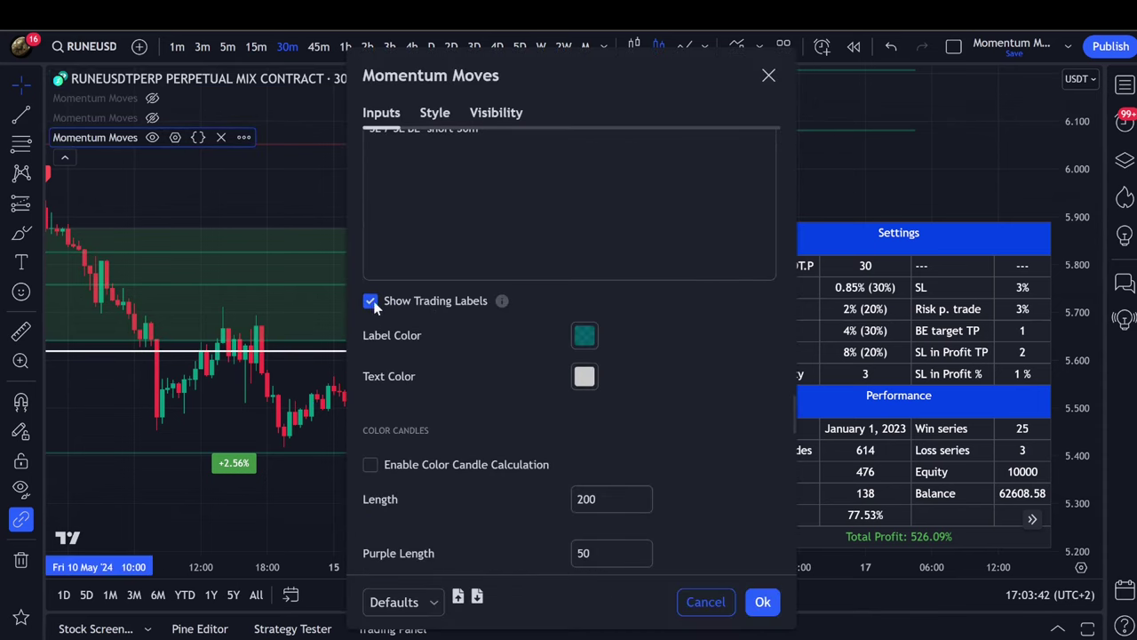
key(Escape)
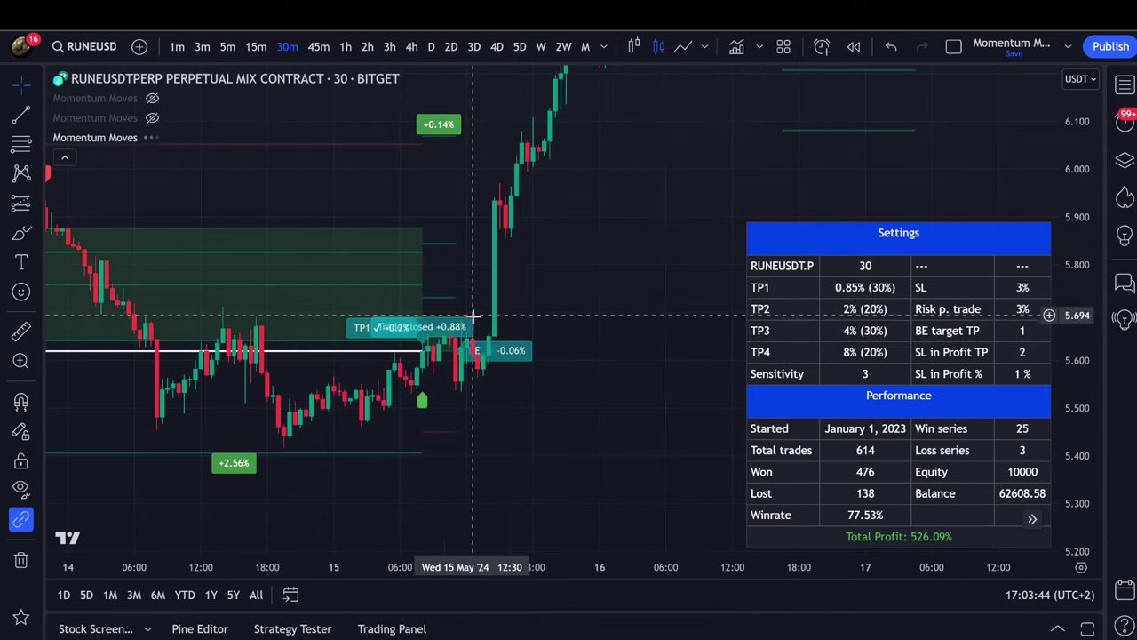
scroll(496, 398, left, 5)
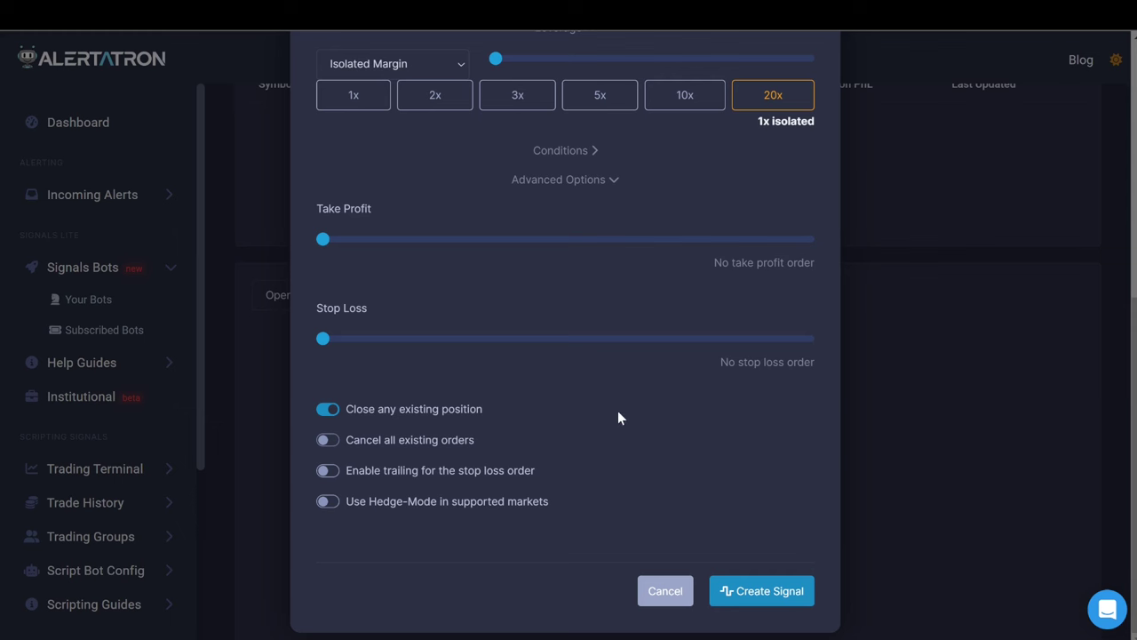
Create the openRUNE30 long signal at 95% of balance, 1x isolated.
scroll(645, 425, up, 5)
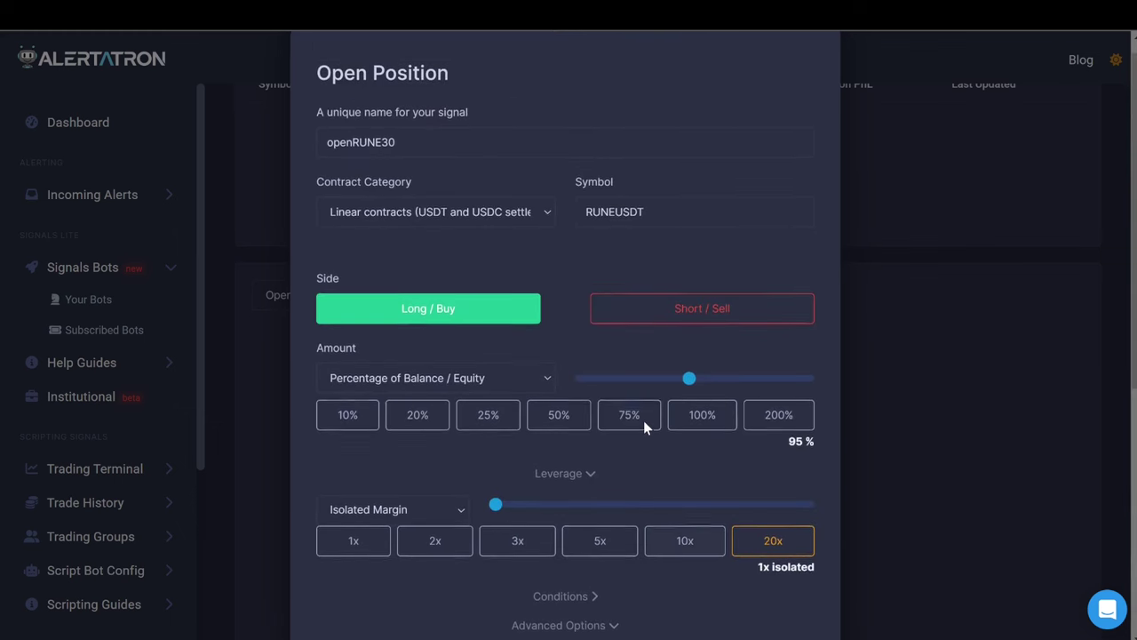
scroll(640, 419, down, 1)
scroll(637, 414, down, 4)
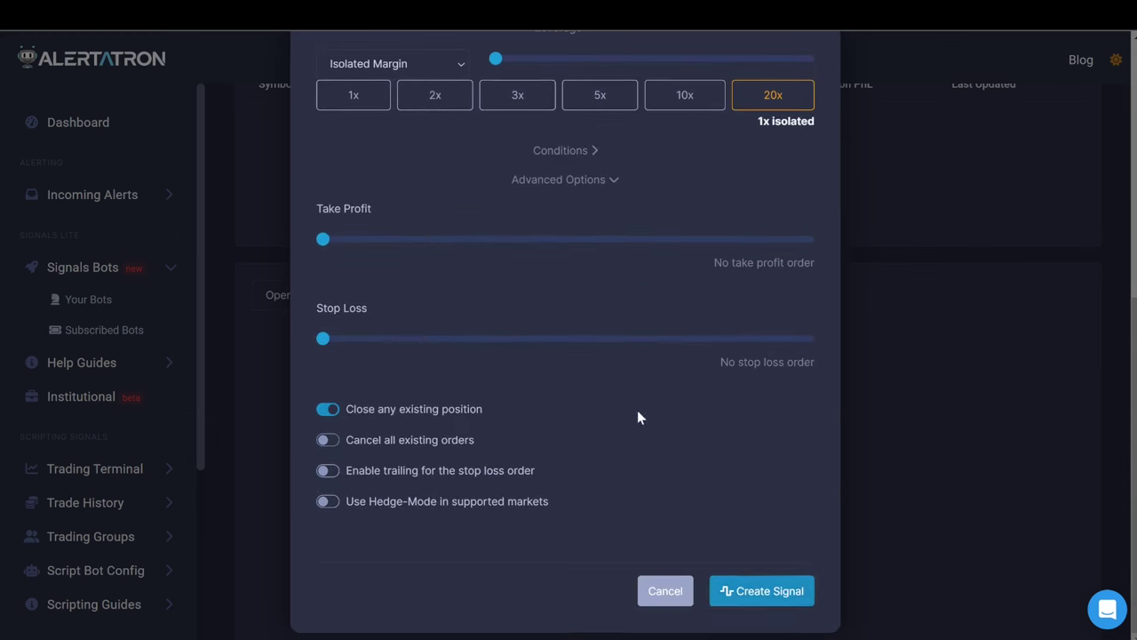
click(738, 599)
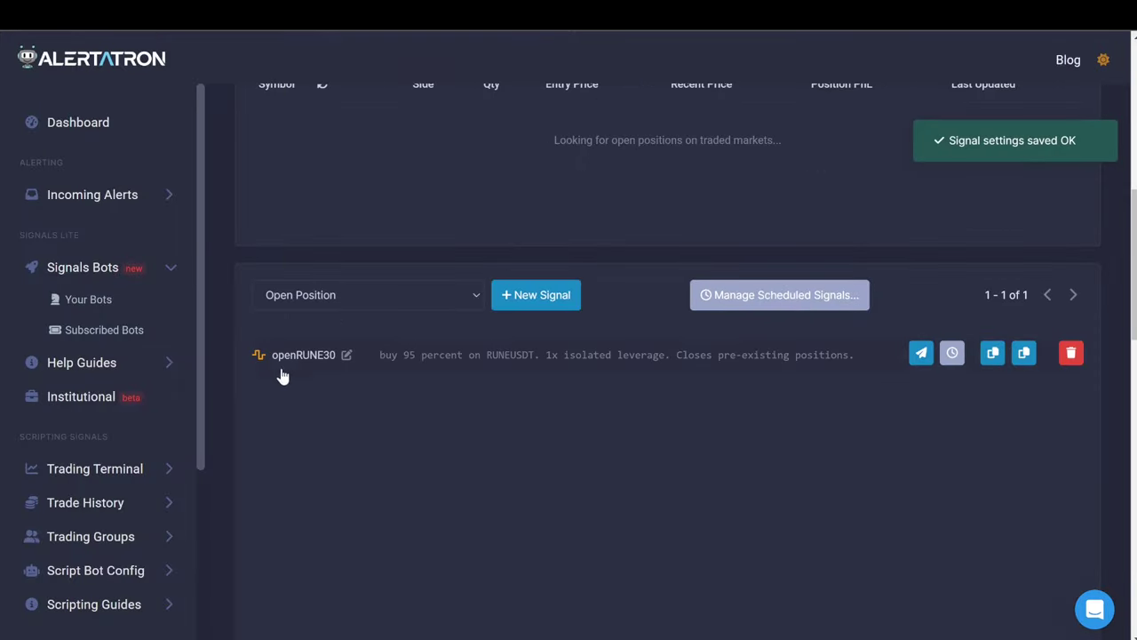
Rename the signal to open_Long_RUNE30 and save the update.
click(344, 357)
click(354, 160)
text(_Long_RUNE30)
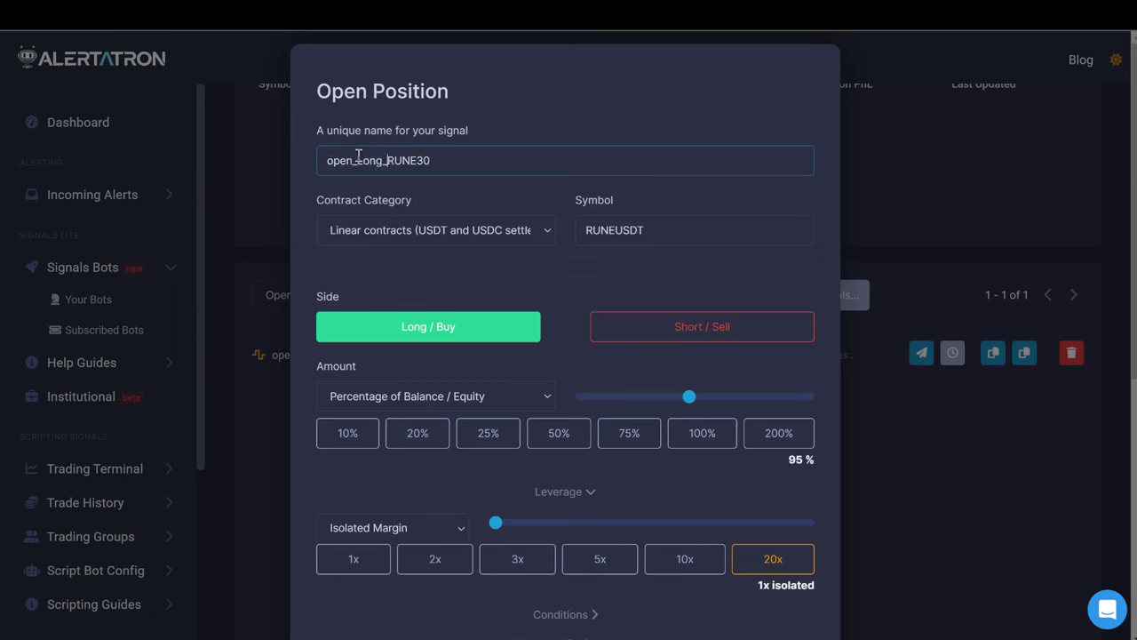
scroll(731, 599, down, 5)
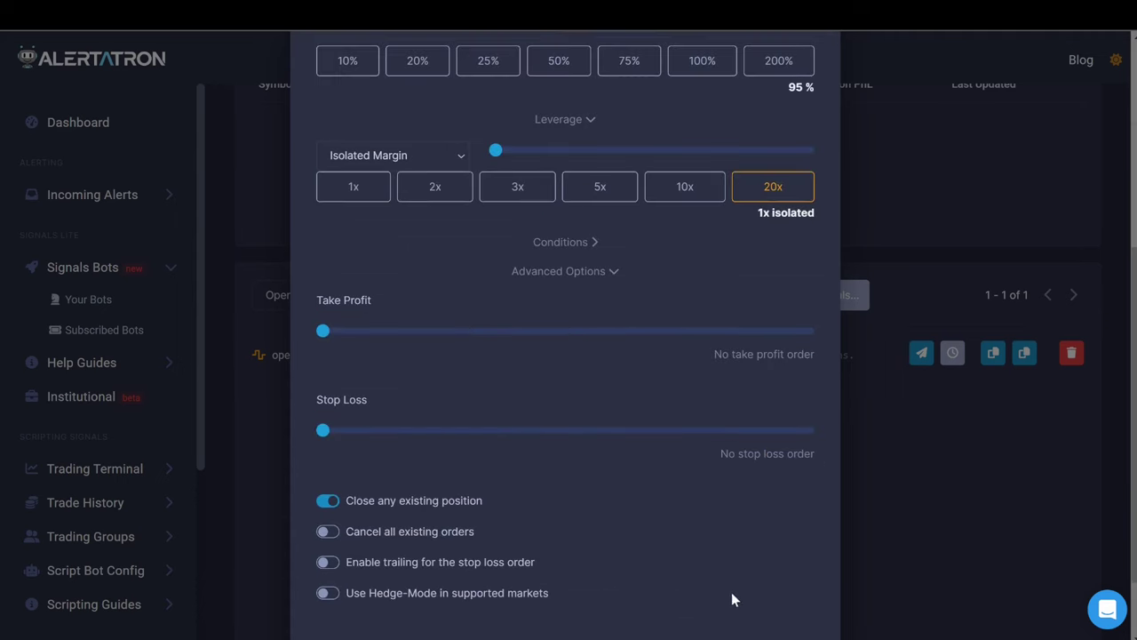
click(753, 610)
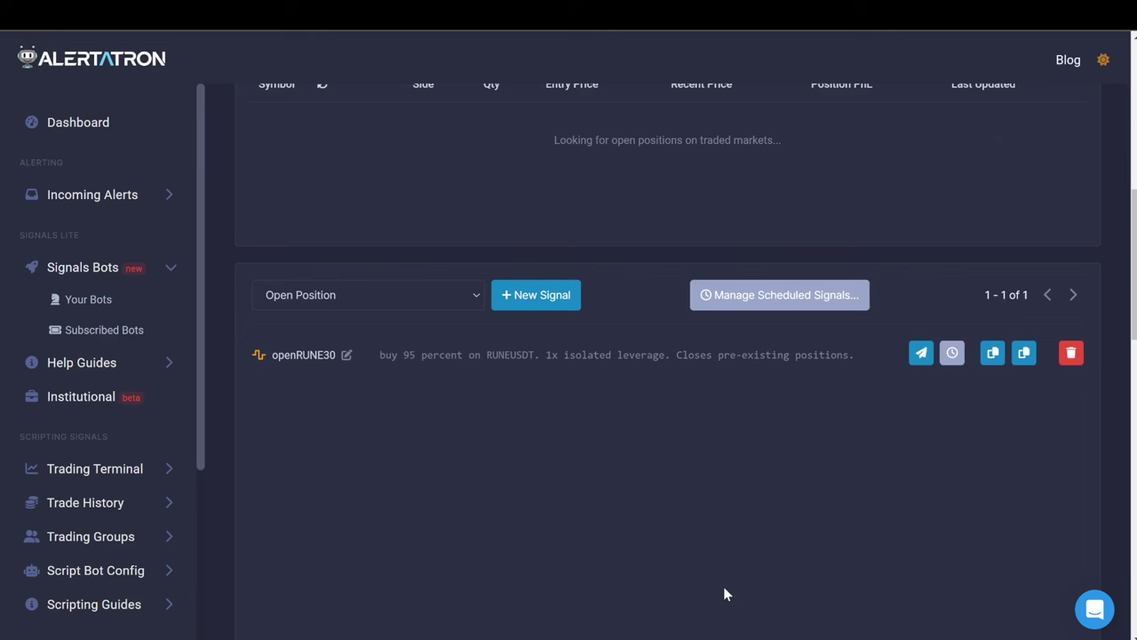
Start another Open Position signal and append 'R' to its name.
click(449, 293)
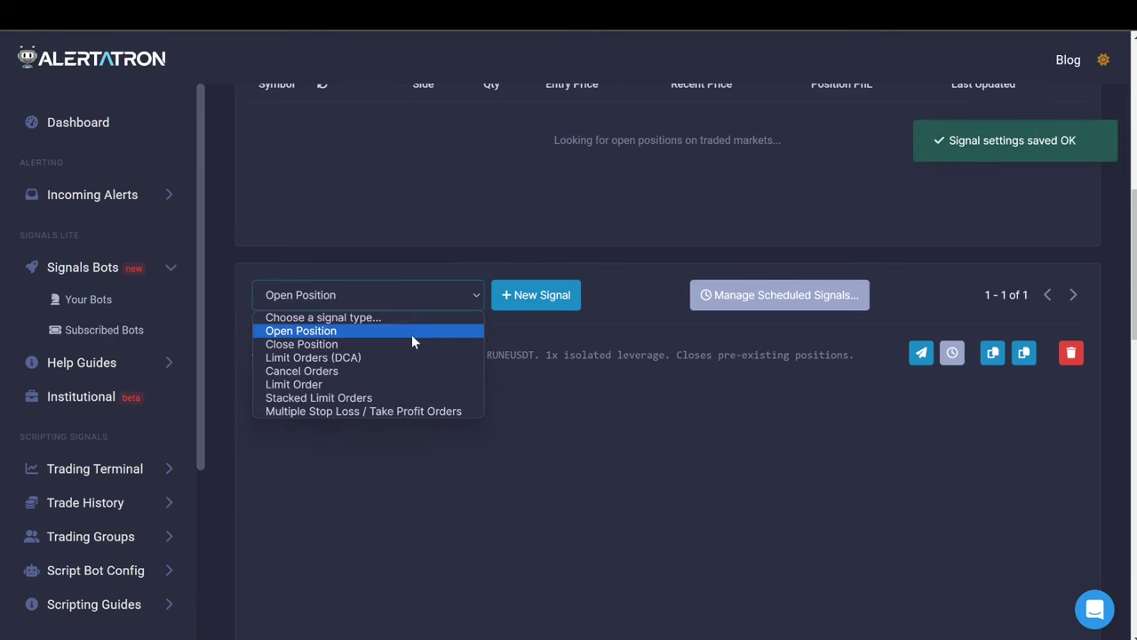
click(414, 330)
click(534, 299)
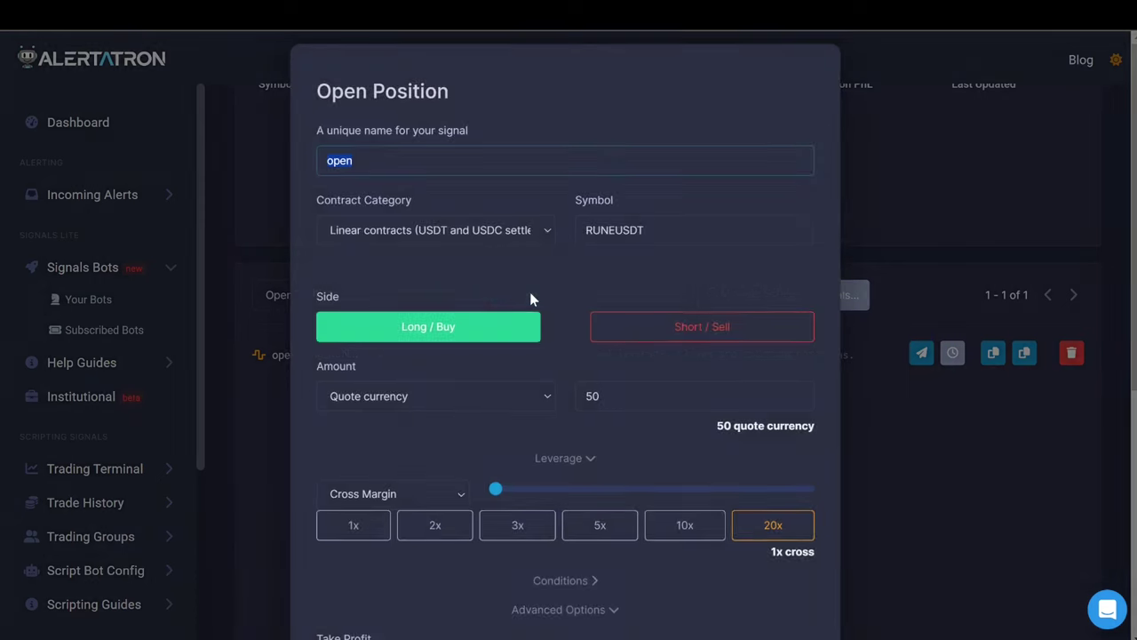
click(367, 160)
text(Rune_Long_30m)
Make it Short / Sell, sized at about 95% of balance / equity.
scroll(541, 287, down, 2)
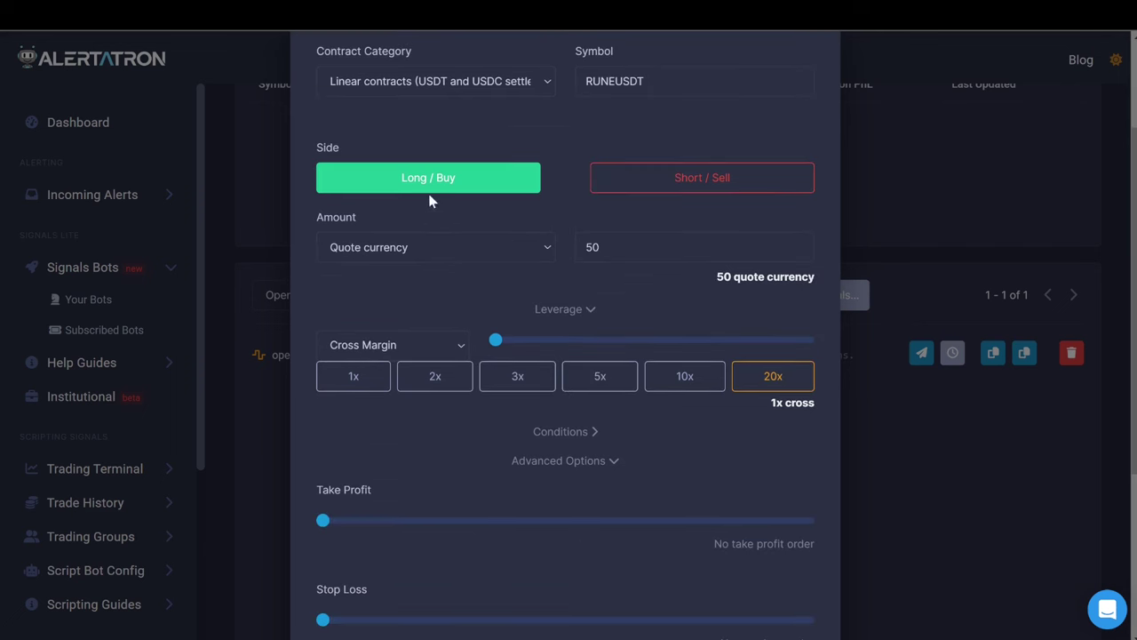
click(711, 179)
click(525, 245)
click(484, 308)
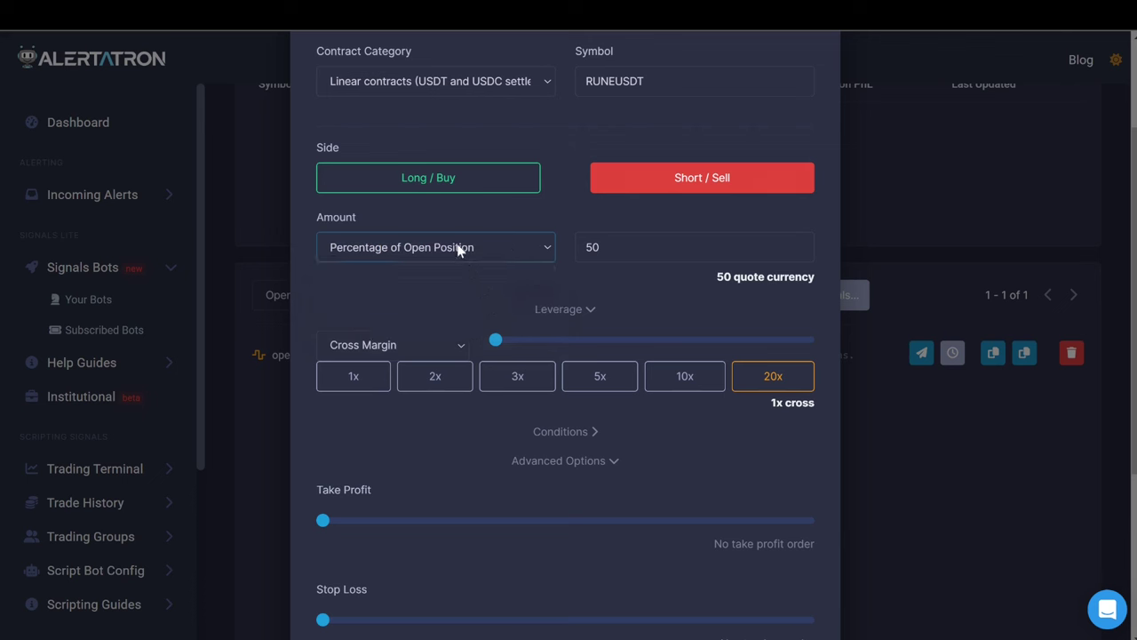
click(464, 256)
click(450, 276)
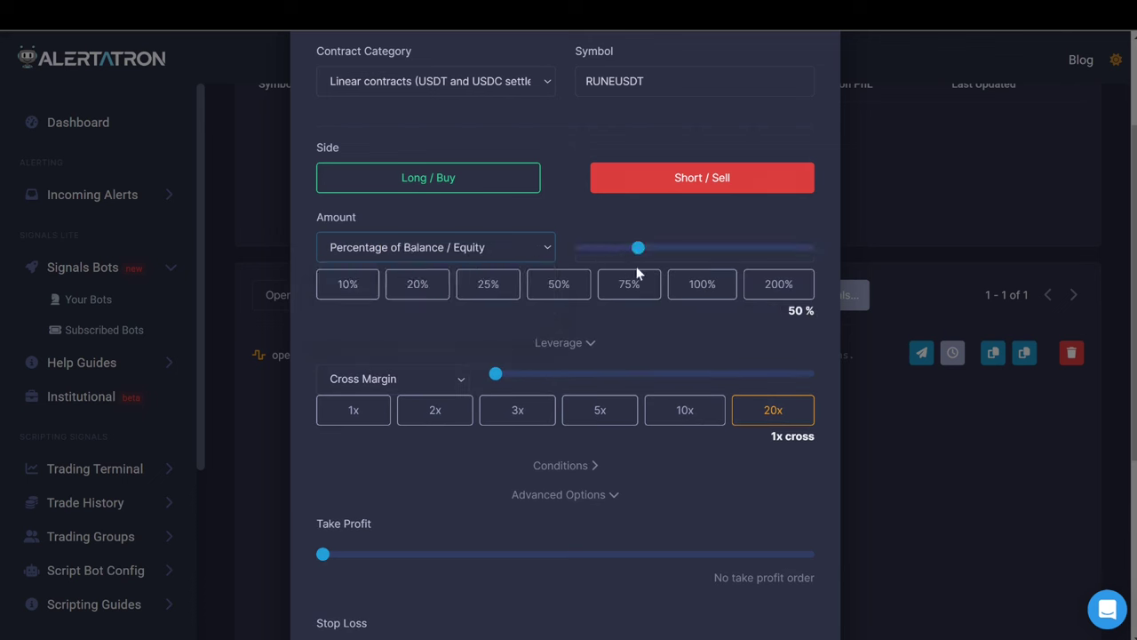
click(698, 291)
drag(699, 256, 691, 256)
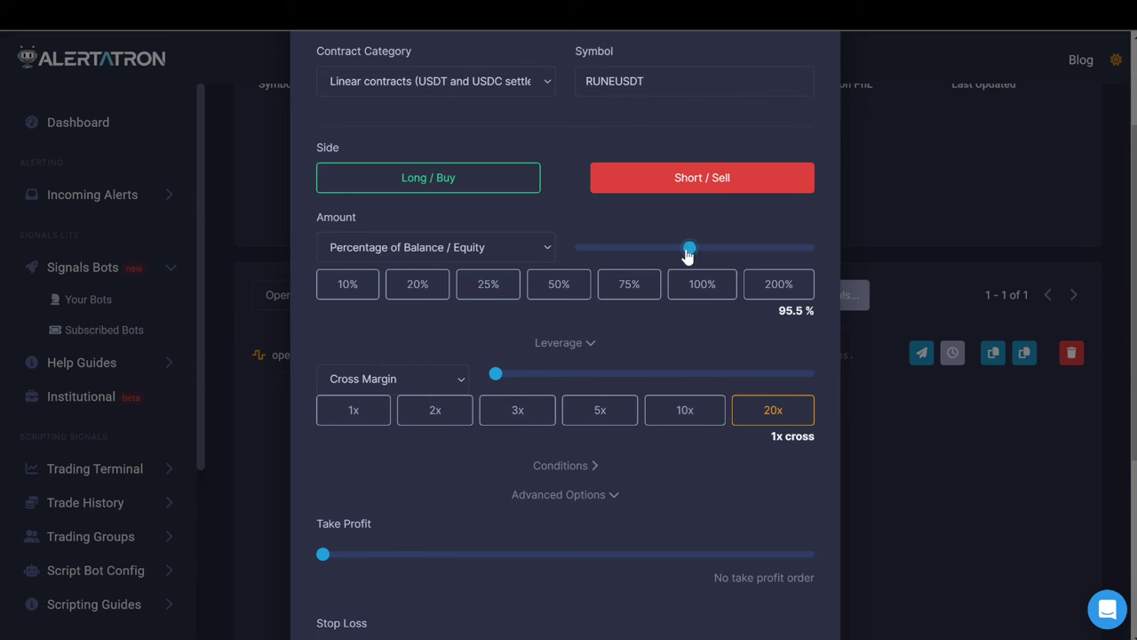
drag(687, 255, 687, 255)
Set Isolated Margin and create the short signal.
click(365, 379)
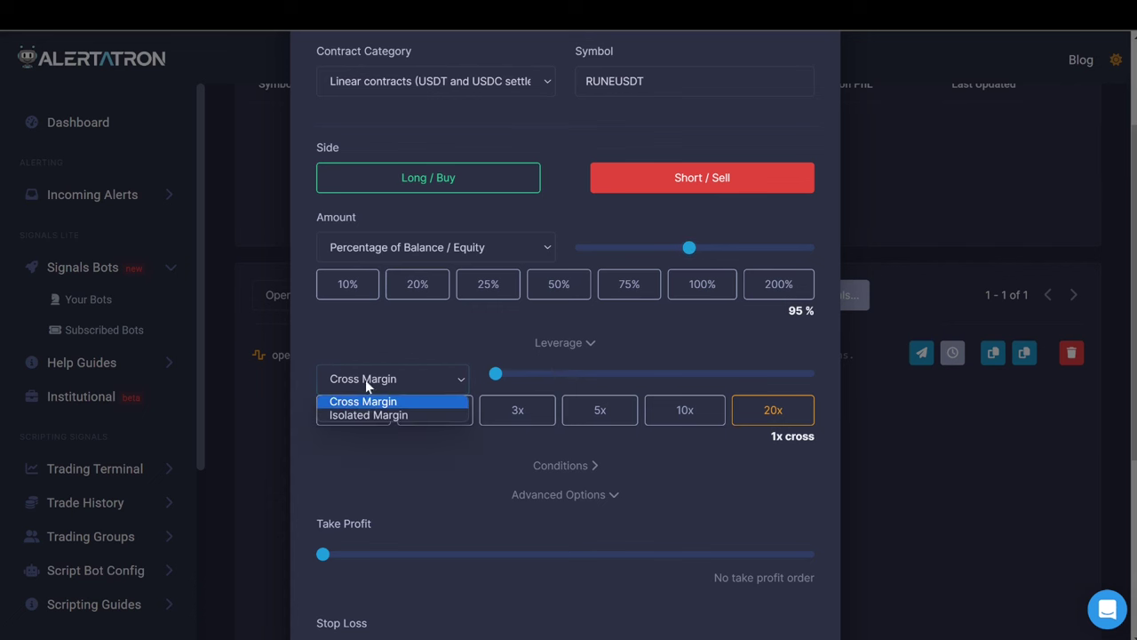
click(369, 418)
scroll(380, 453, down, 4)
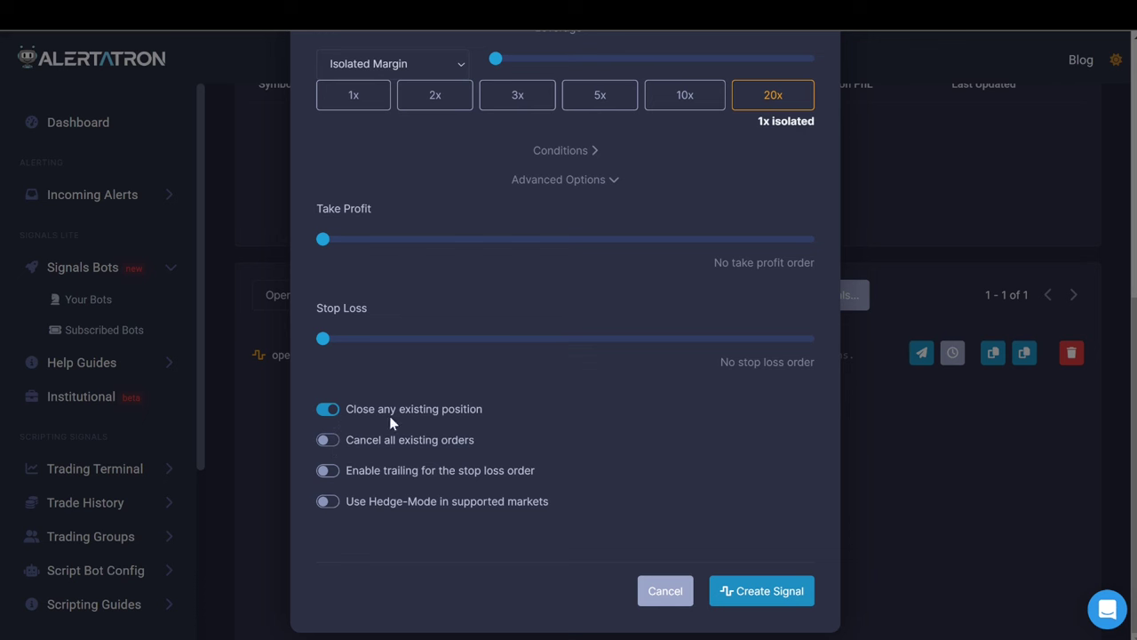
click(737, 590)
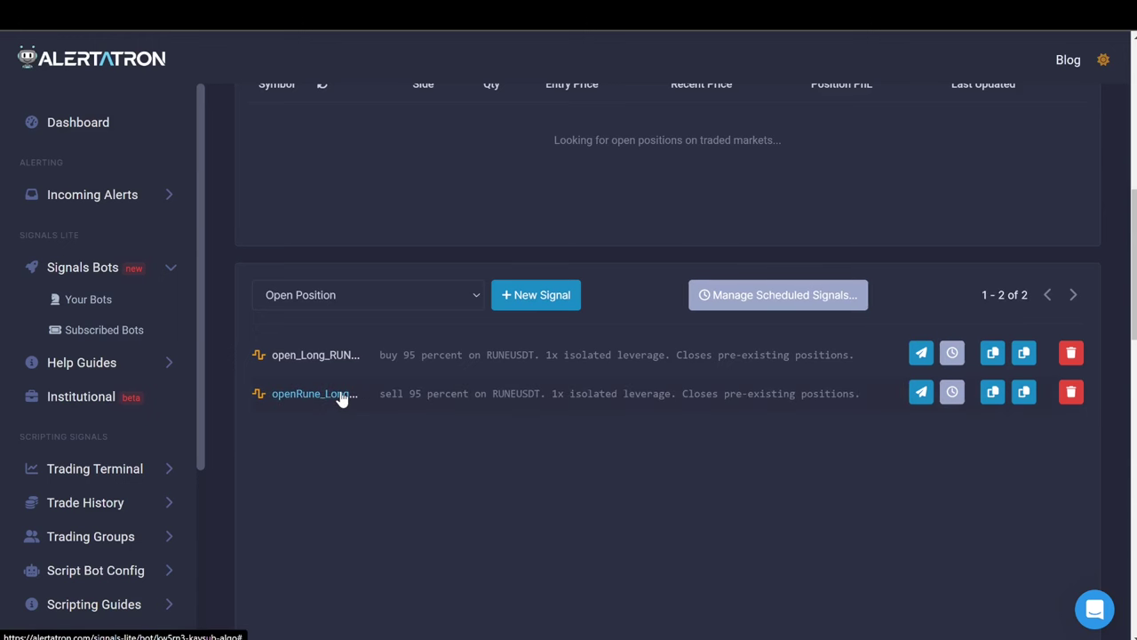
Rename the new signal, replacing 'Long' with 'SHORT', and save it.
click(345, 396)
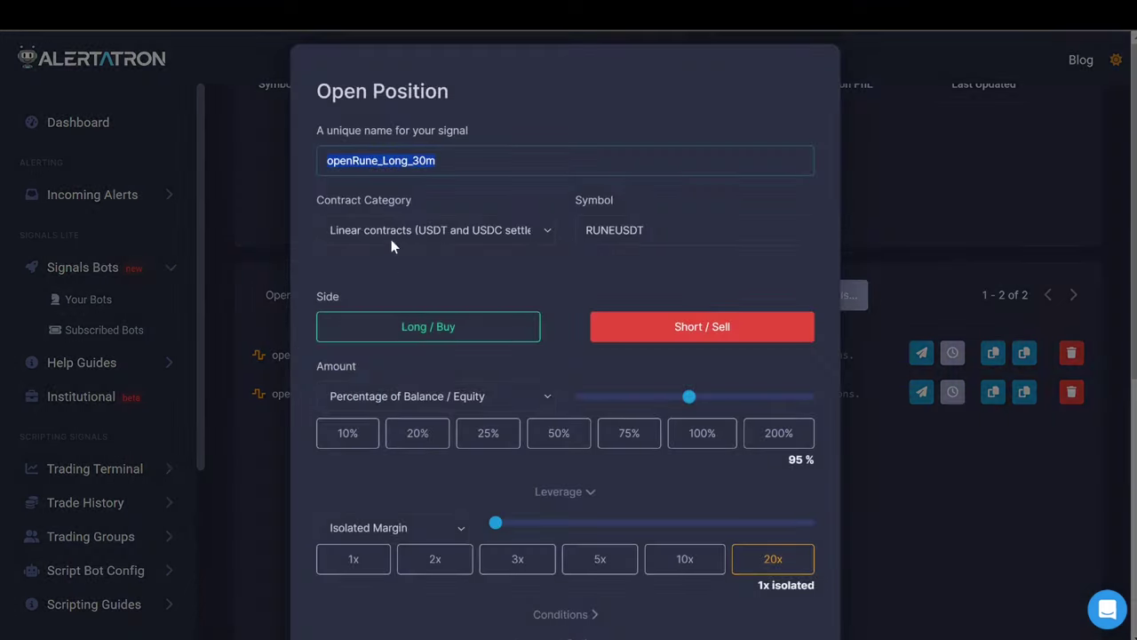
drag(409, 164, 388, 164)
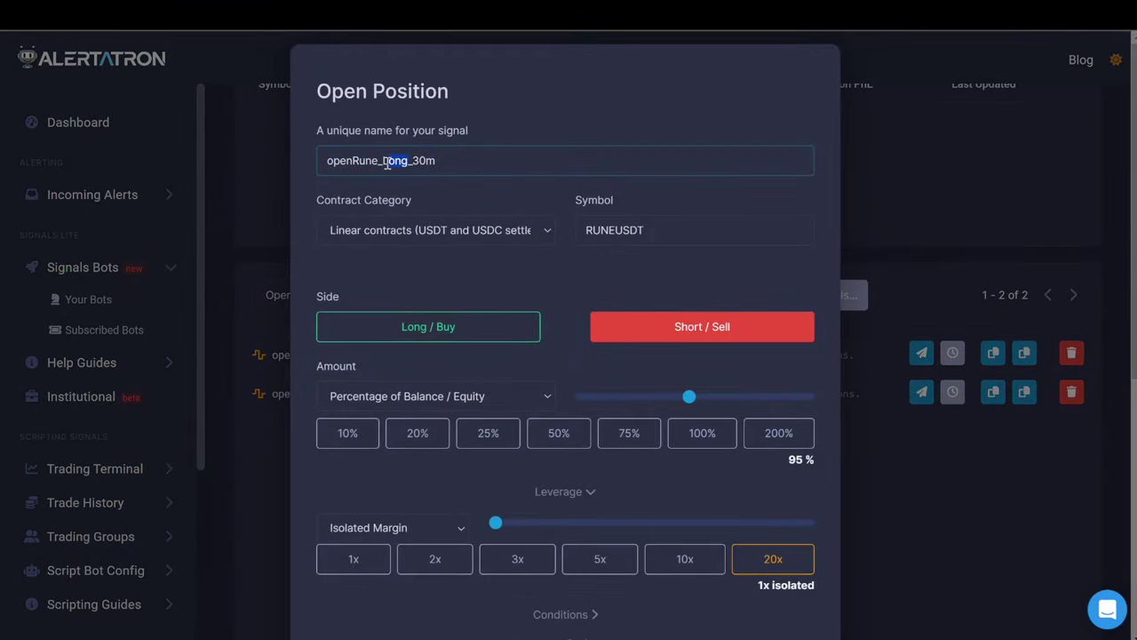
text(SHORT)
scroll(776, 605, down, 5)
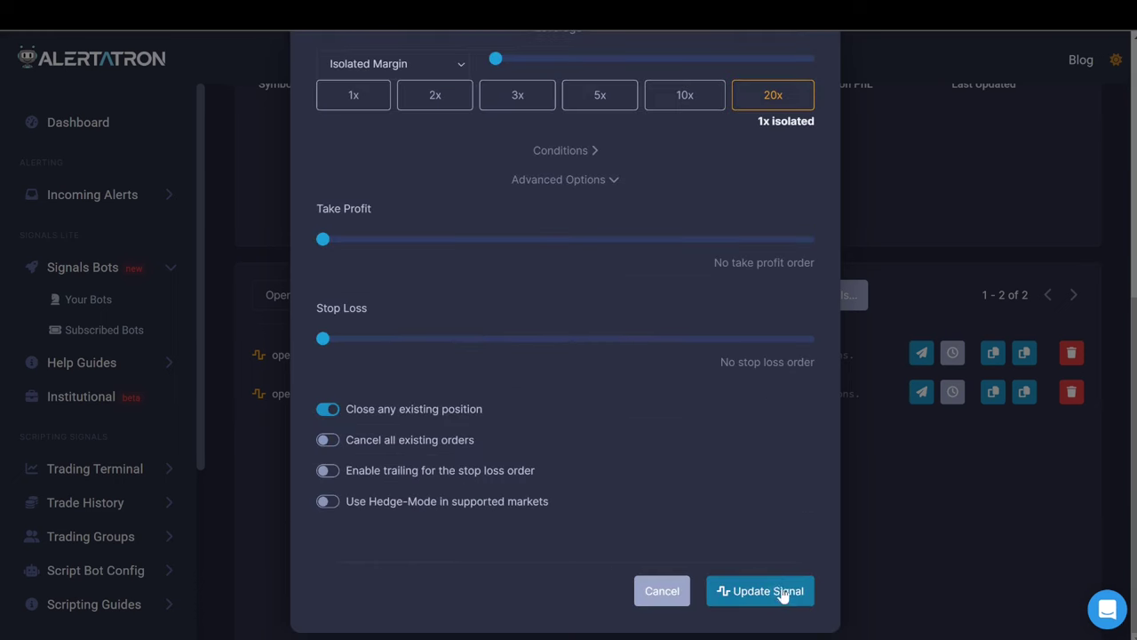
click(757, 593)
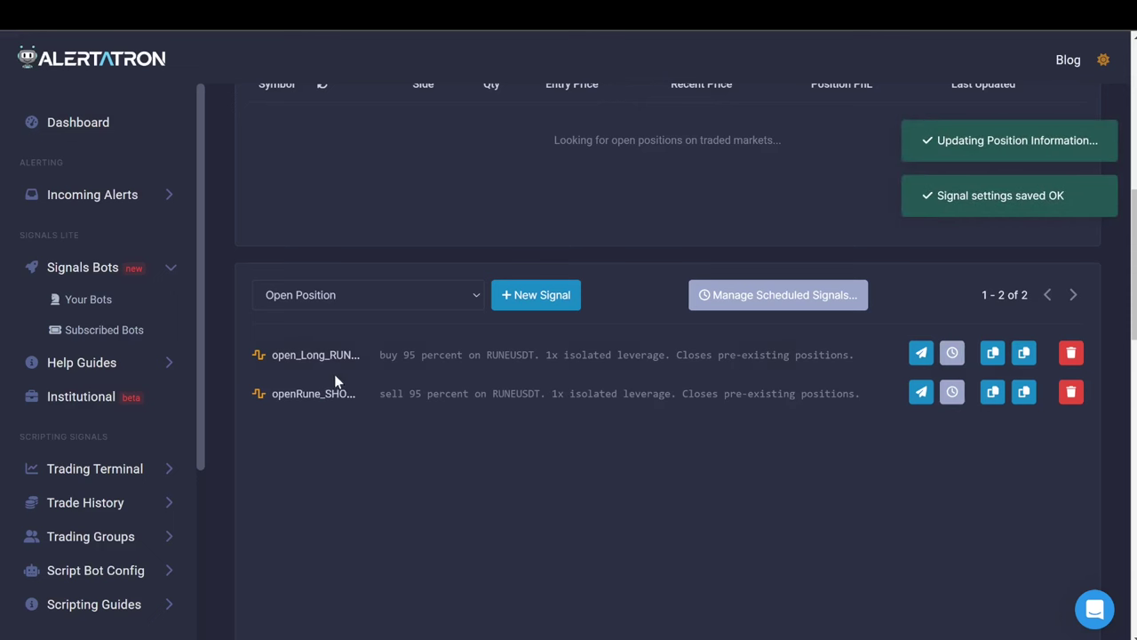
Choose Close Position as the next signal type.
click(425, 302)
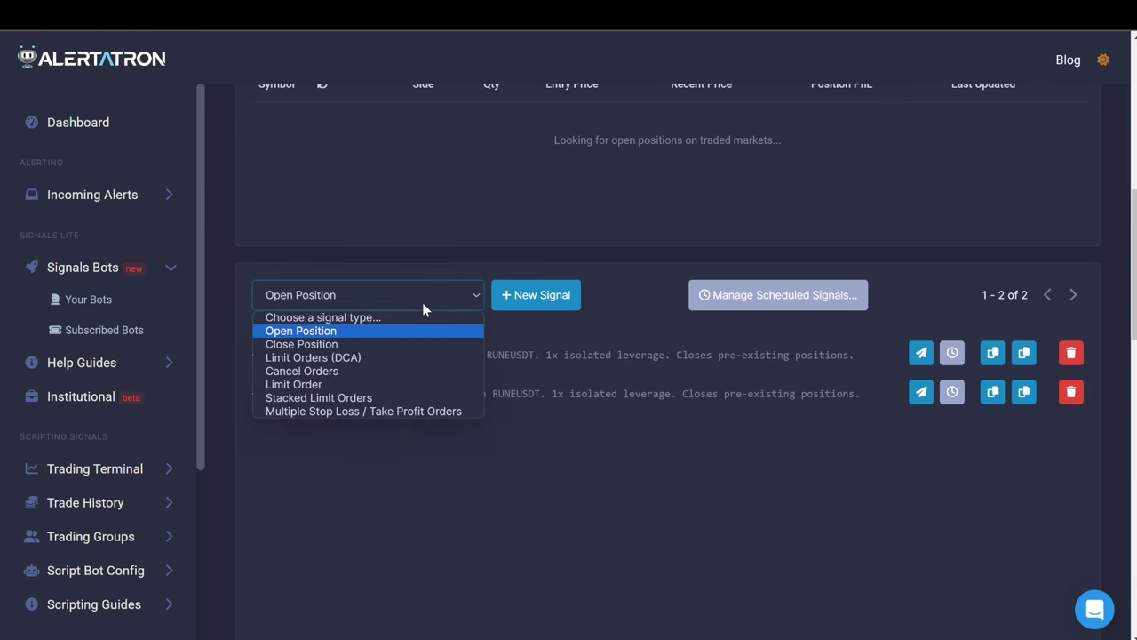
click(376, 345)
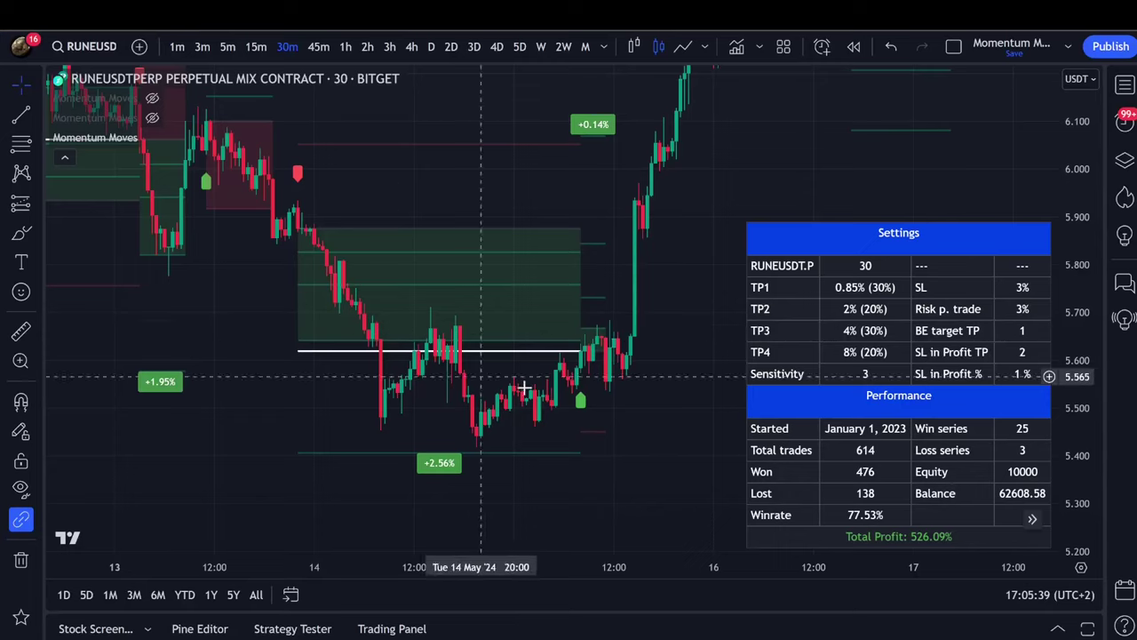
scroll(524, 388, right, 15)
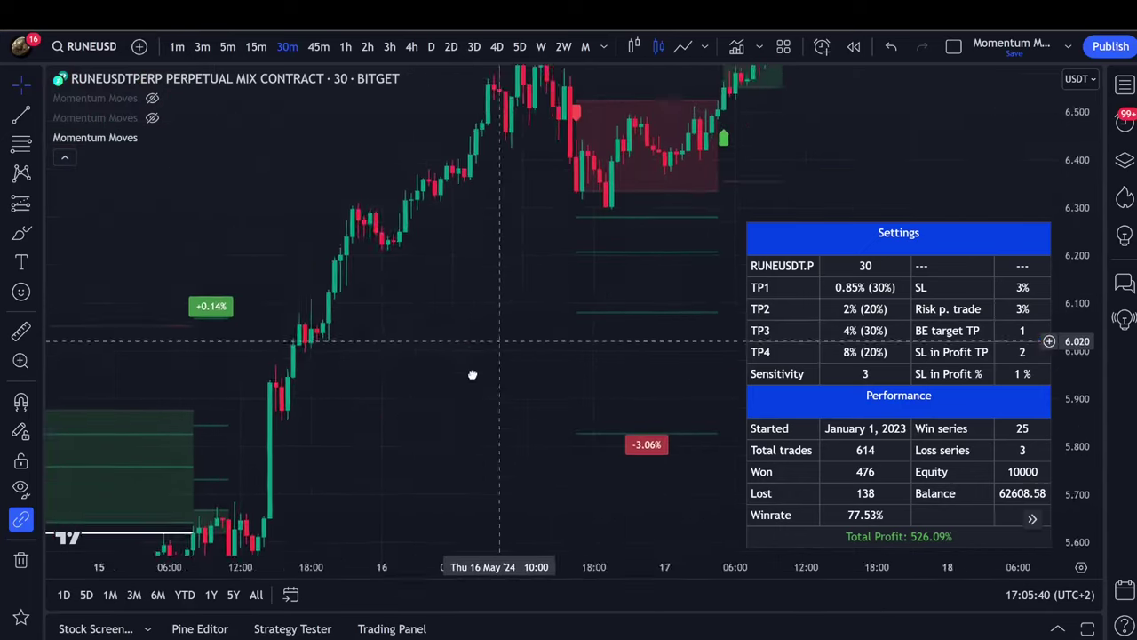
Reset the RUNEUSDT chart view so the latest bars are showing.
scroll(307, 226, right, 3)
right_click(320, 217)
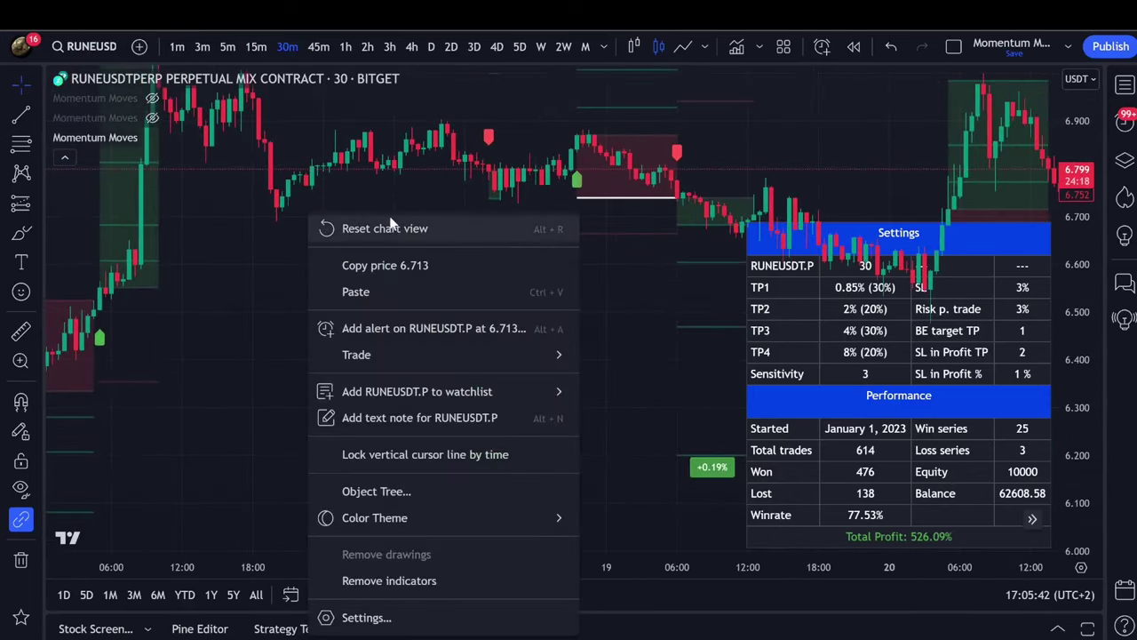
click(351, 225)
scroll(446, 241, right, 5)
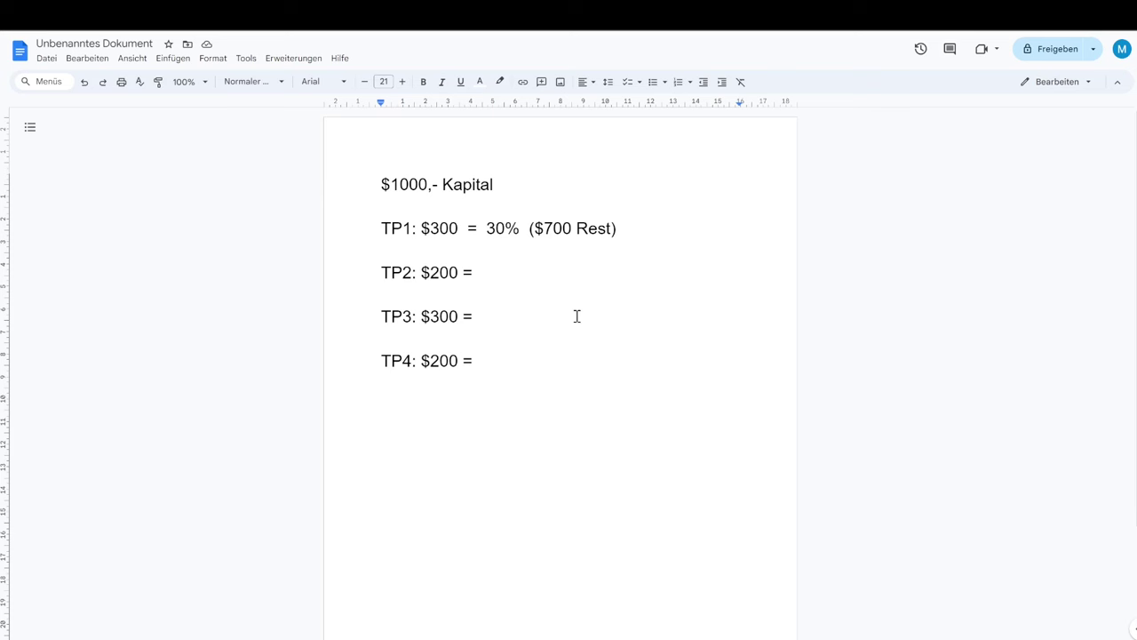
Highlight the $1000 capital and the TP1 $300, TP2 $200, TP3 $300 amounts.
drag(394, 185, 429, 185)
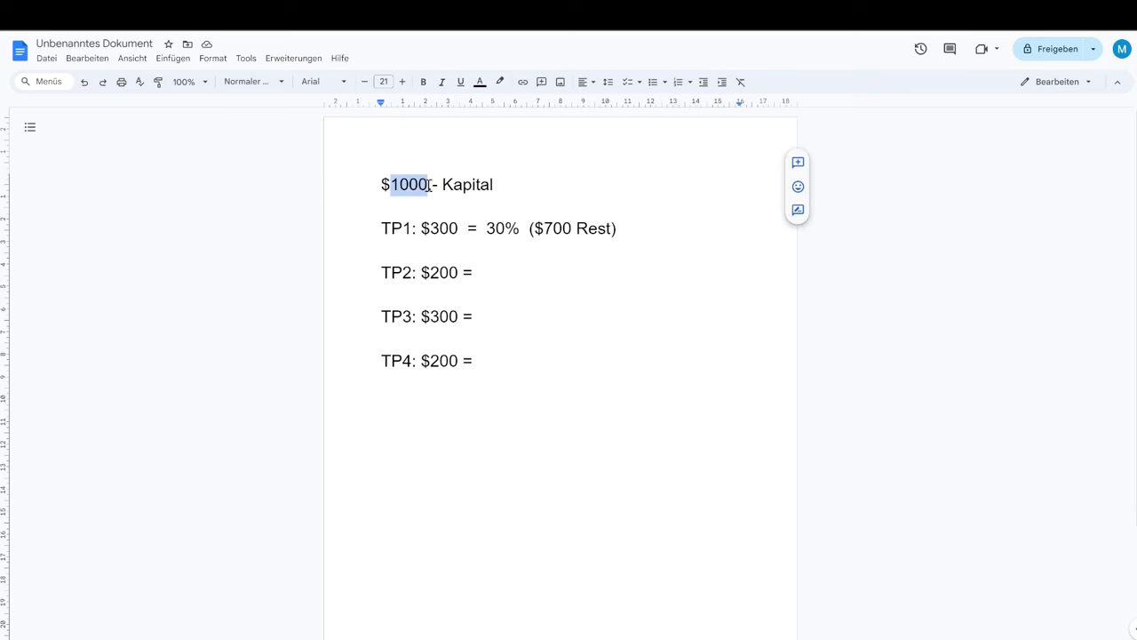
click(391, 227)
drag(376, 228, 423, 229)
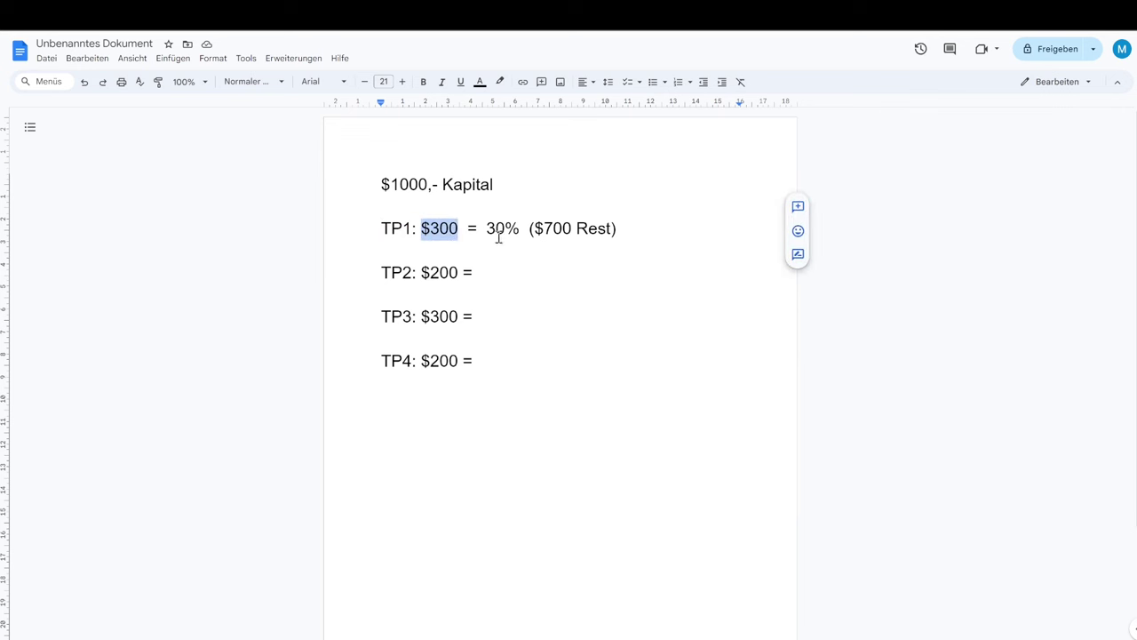
click(468, 281)
mouse_move(453, 274)
mouse_down()
mouse_move(417, 273)
mouse_move(456, 277)
mouse_up()
click(429, 271)
drag(422, 316, 468, 366)
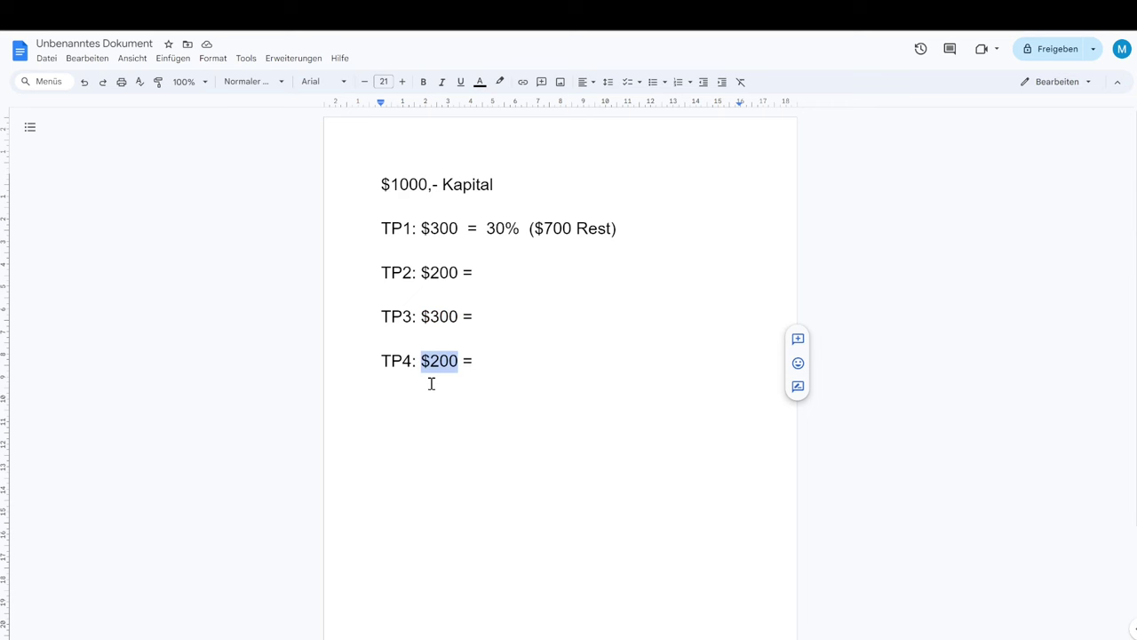
click(431, 360)
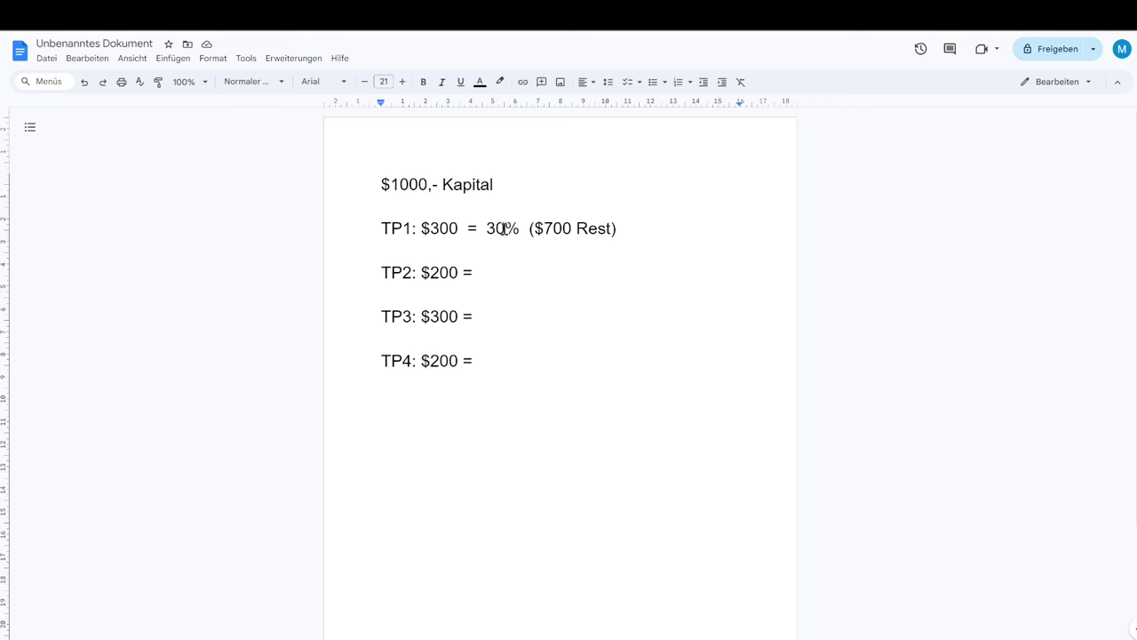
Inspect TP1's 30% ($700 Rest) and TP2's hidden text, then go to Blitzrechner.
drag(488, 228, 430, 229)
drag(534, 228, 606, 229)
click(545, 237)
drag(485, 263, 533, 270)
click(488, 274)
key(ctrl+Tab)
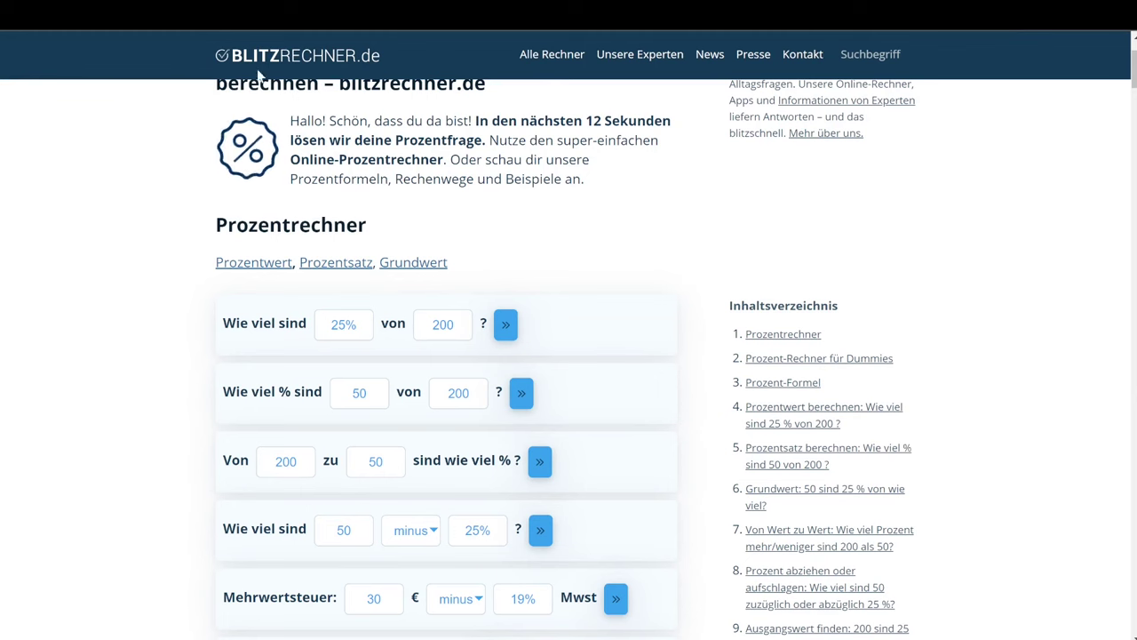
Take 200 and 700 from the plan and compute 200 of 700 as 28,57 %.
key(ctrl+Tab)
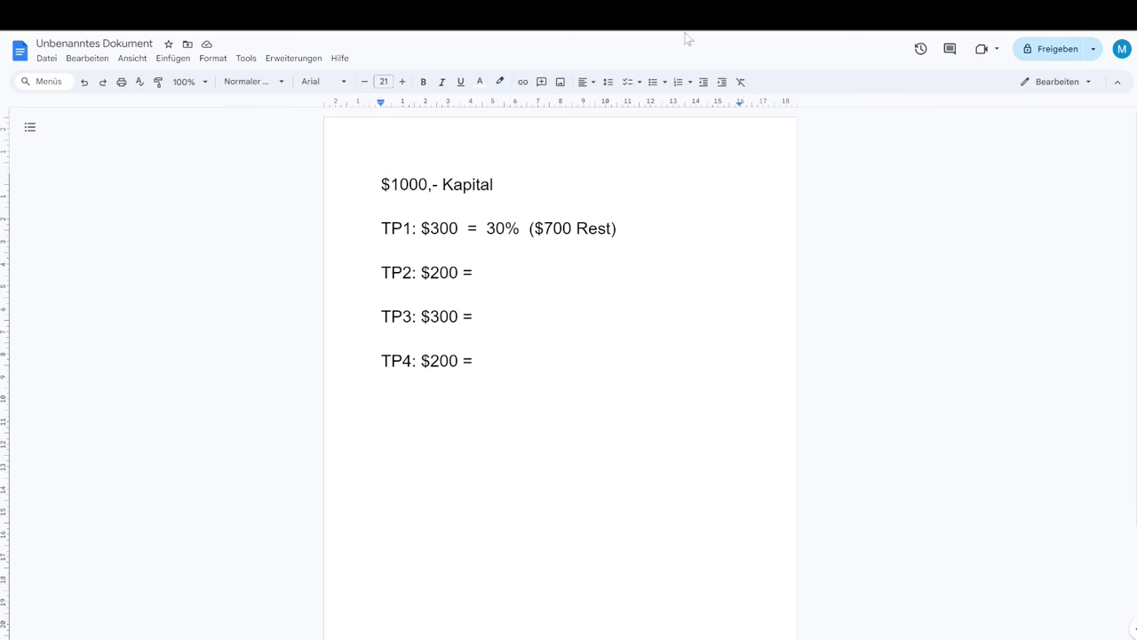
double_click(542, 225)
drag(430, 272, 462, 272)
key(ctrl+Tab)
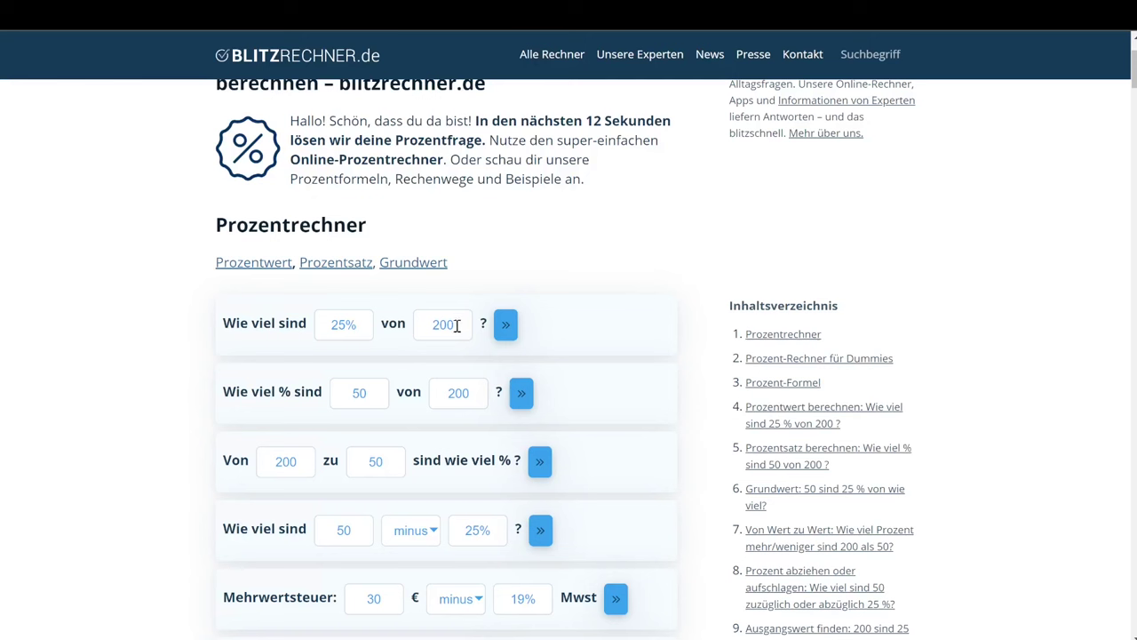
double_click(359, 392)
text(200)
double_click(465, 380)
text(700)
click(523, 393)
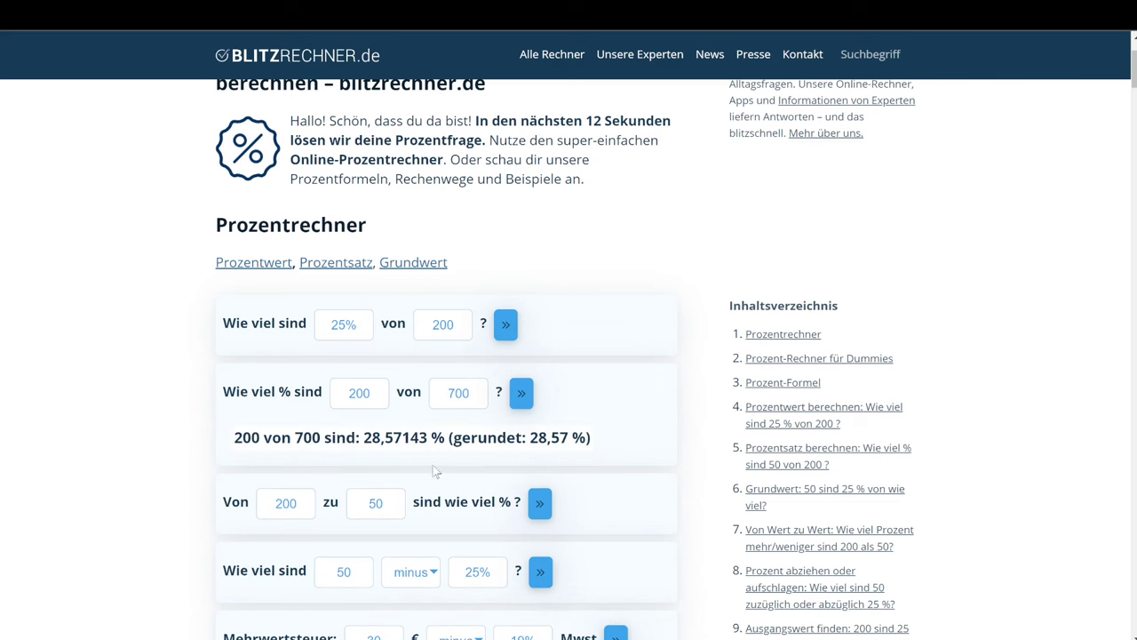
drag(367, 446, 399, 447)
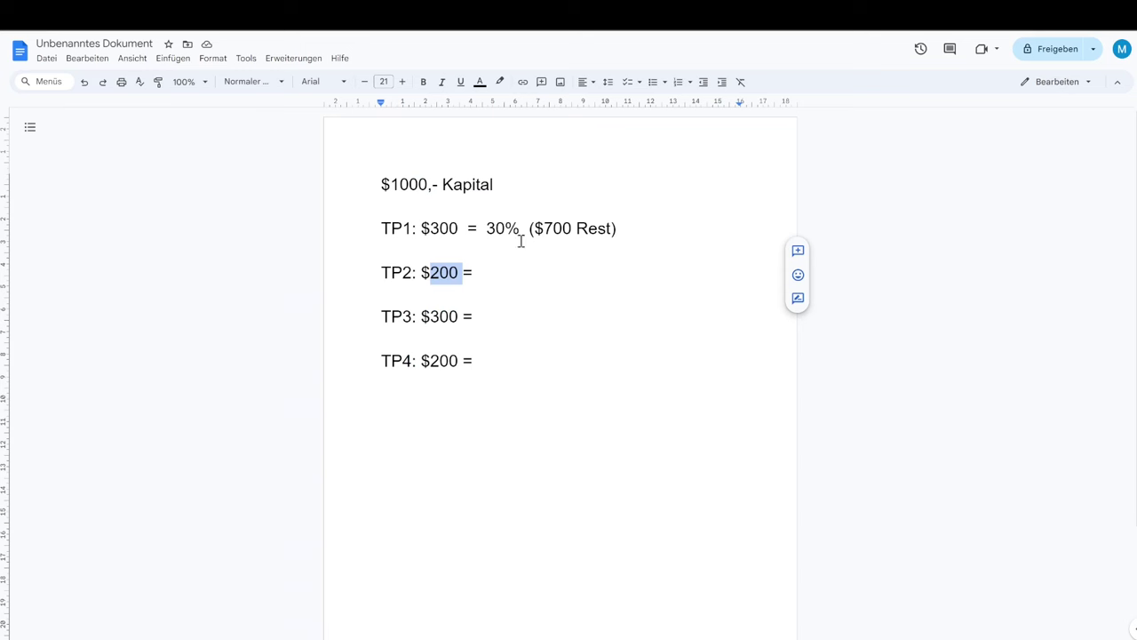
Colour TP2's hidden '28.5% ($500 Rest)' text black.
click(499, 277)
drag(479, 269, 632, 266)
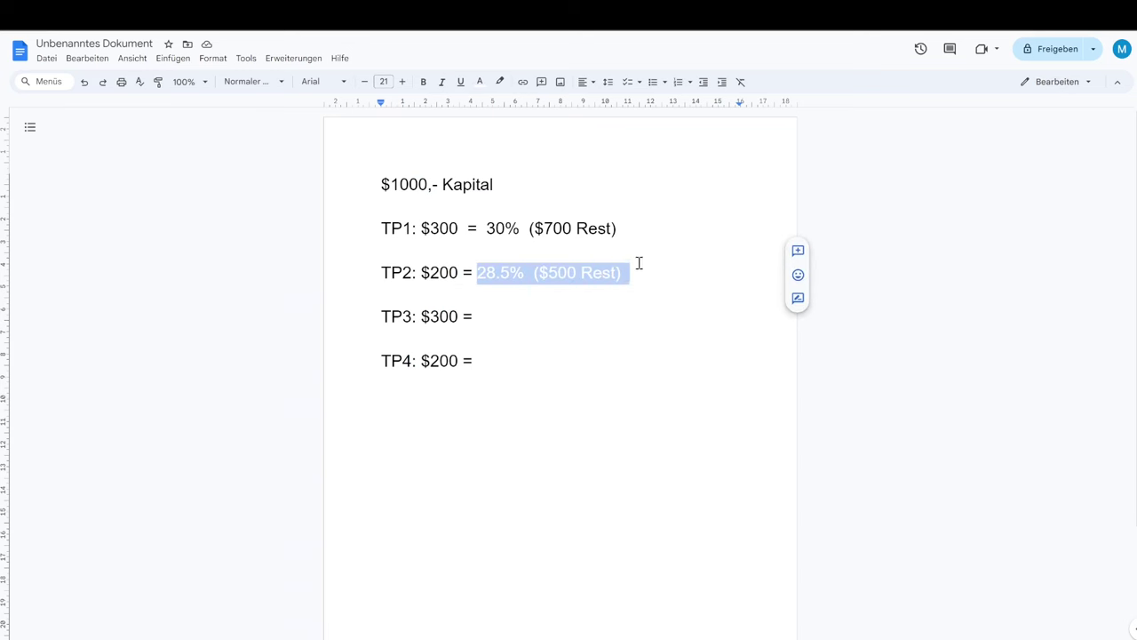
click(479, 82)
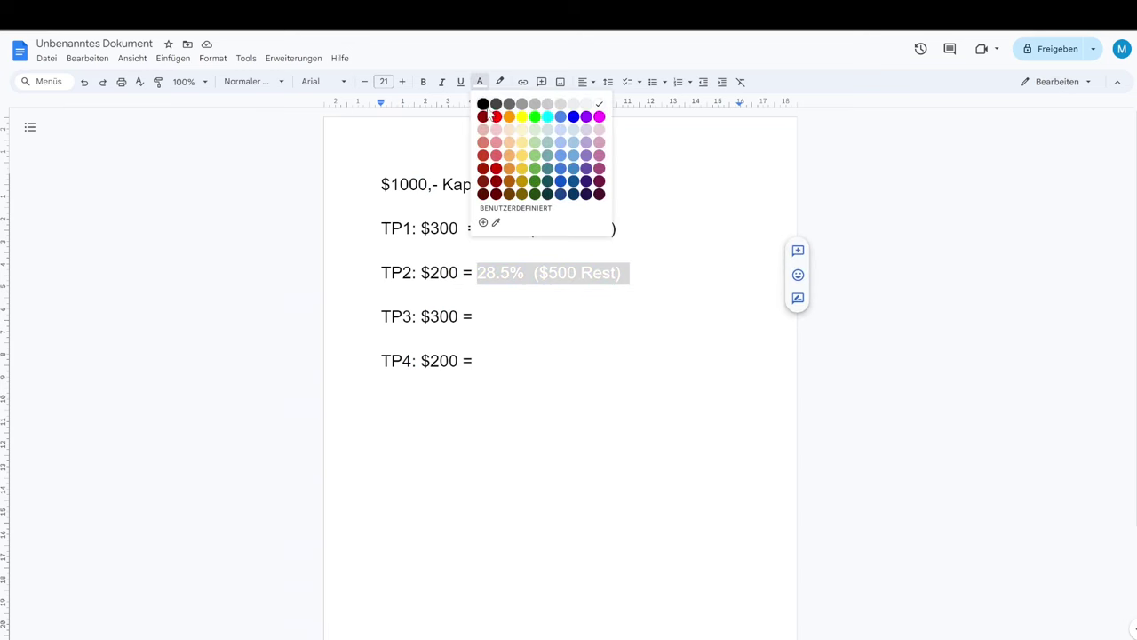
click(484, 105)
Inspect TP3's hidden text and $300 amount, then return to the calculator.
drag(481, 276, 524, 278)
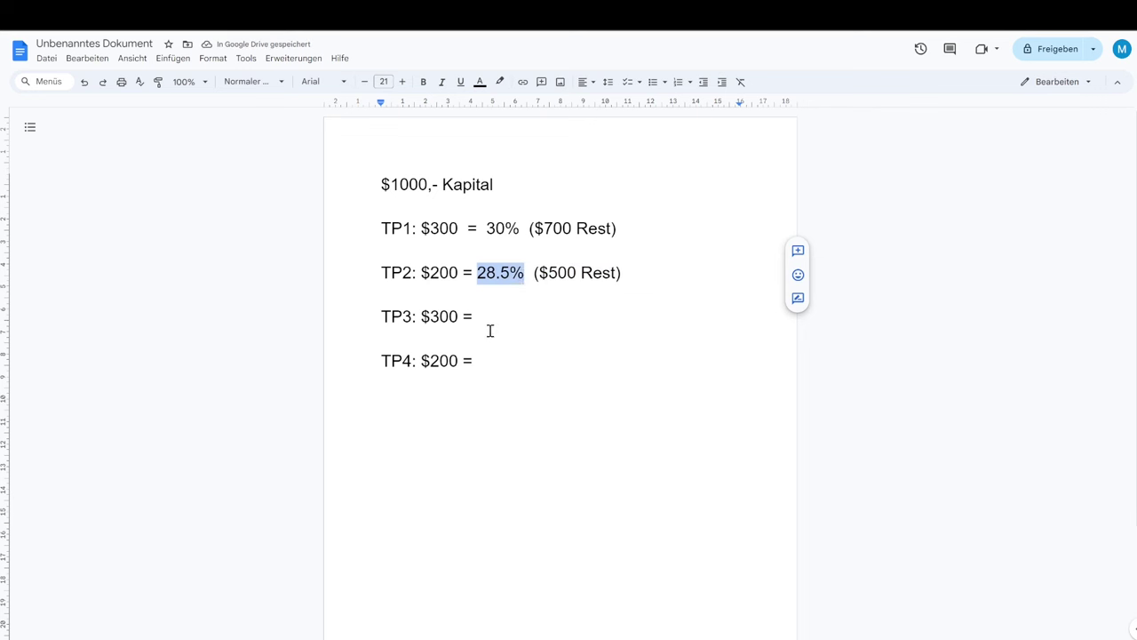
drag(477, 317, 539, 317)
double_click(652, 314)
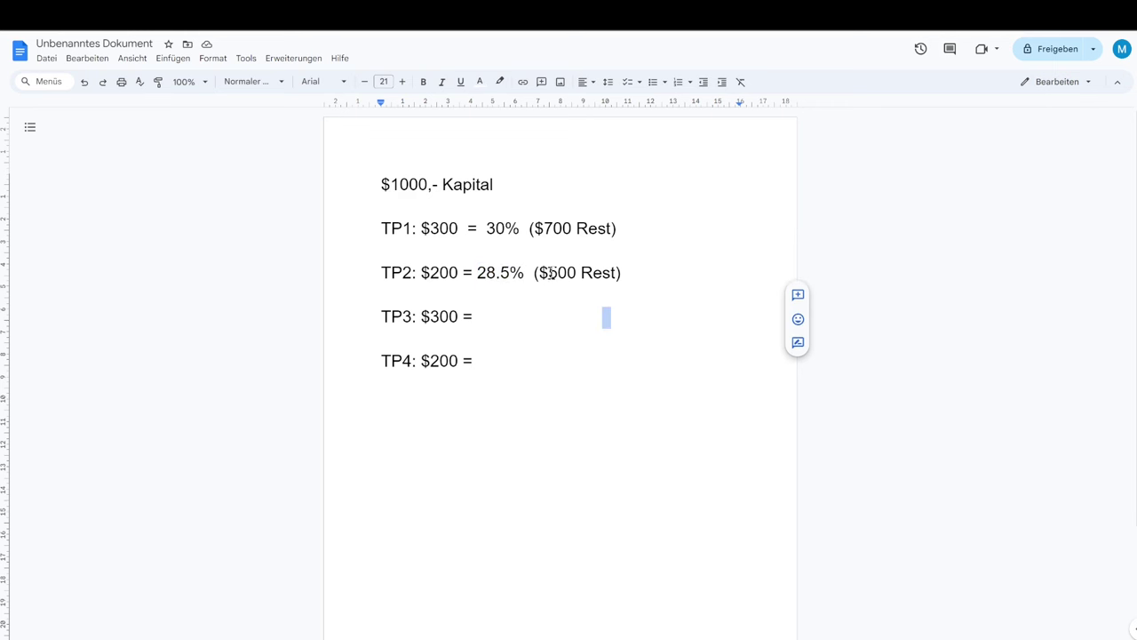
click(422, 316)
drag(421, 318, 456, 317)
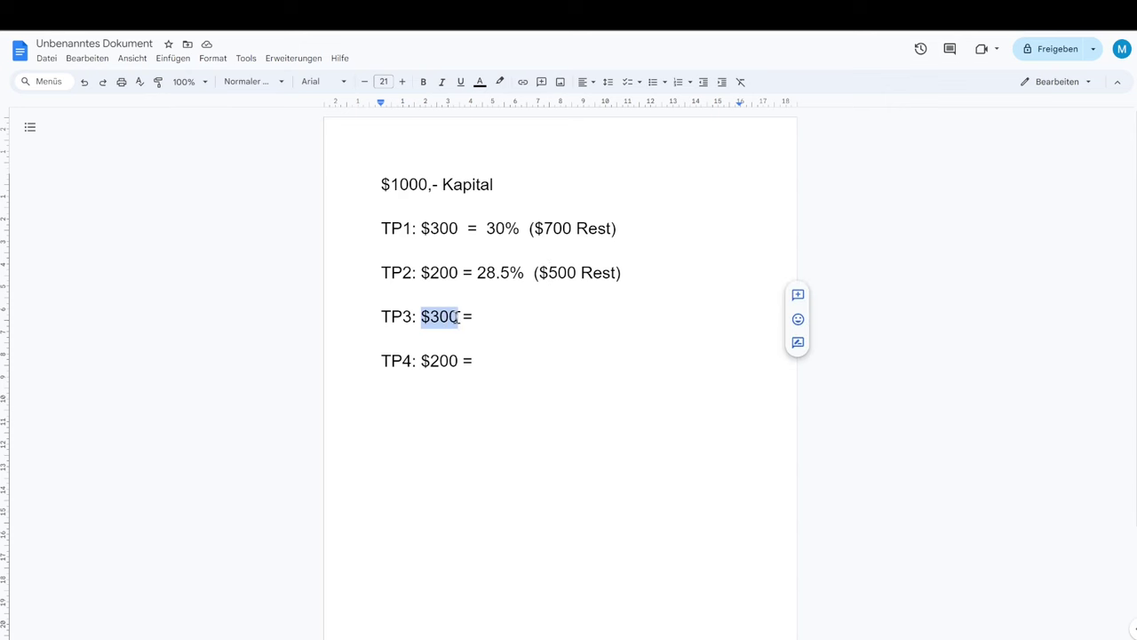
key(ctrl+Tab)
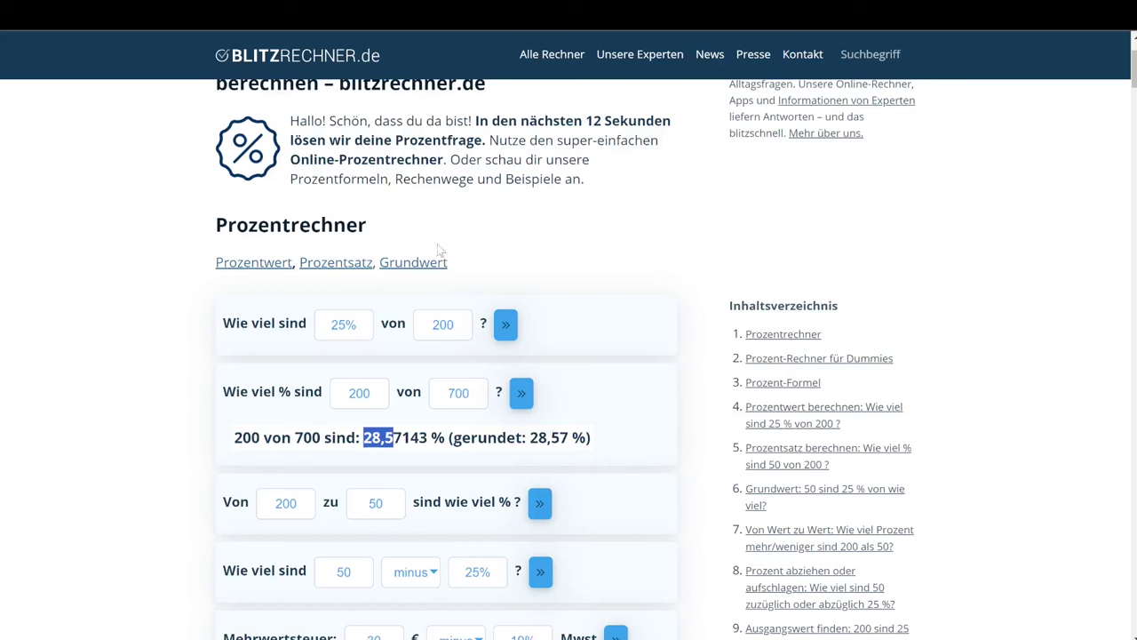
Compute 300 of 500 as 60 %, then select TP3's hidden 60% ($200 Rest) text.
click(364, 393)
double_click(362, 390)
click(357, 391)
double_click(357, 391)
text(300)
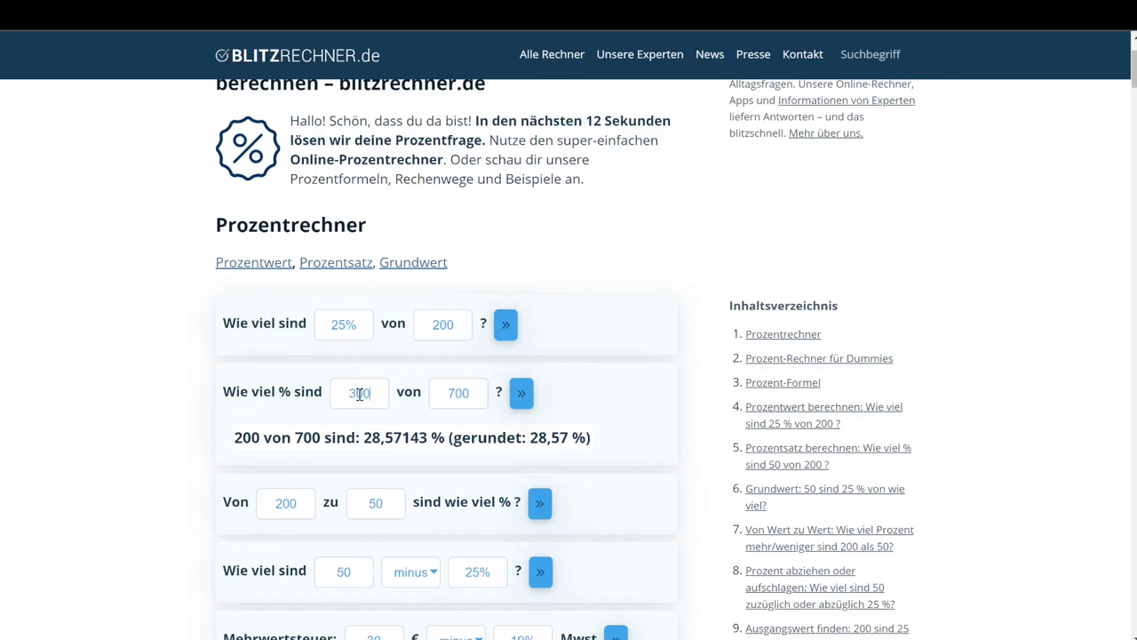
double_click(465, 391)
text(500)
click(524, 397)
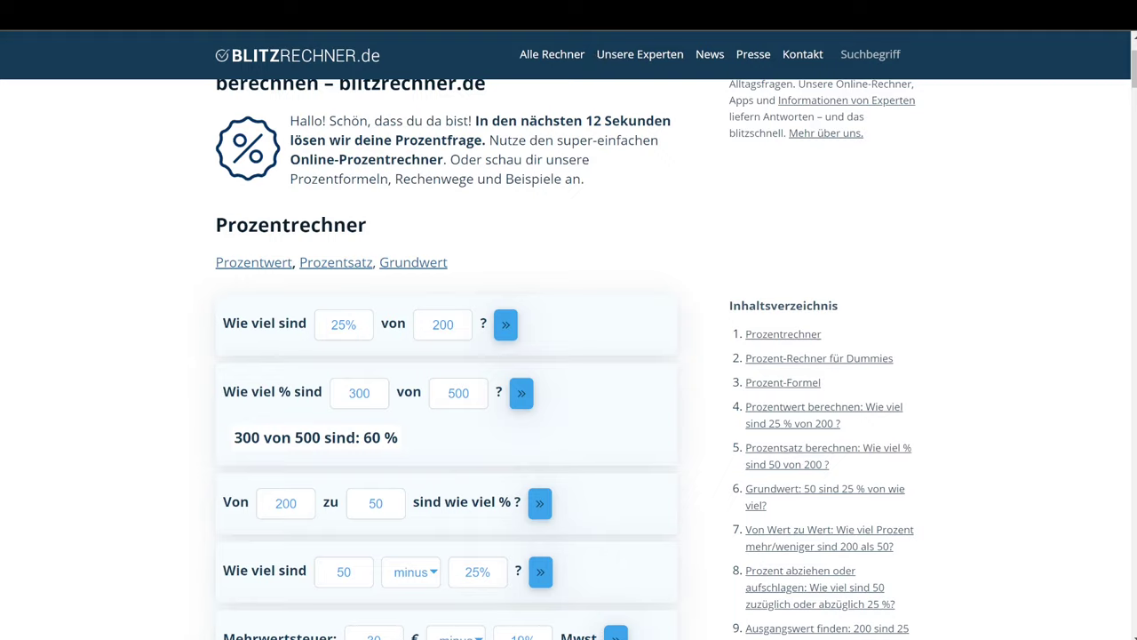
key(ctrl+Tab)
drag(478, 326, 635, 321)
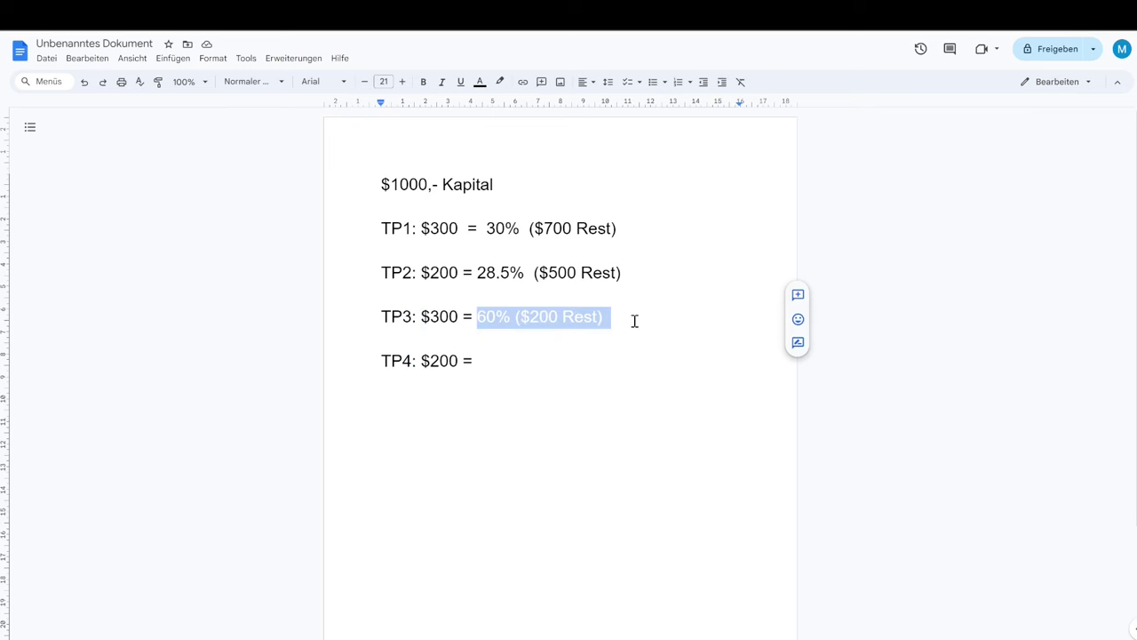
Colour the hidden TP3 '60% ($200 Rest)' and TP4 '100% (alles raus)' text black.
click(480, 82)
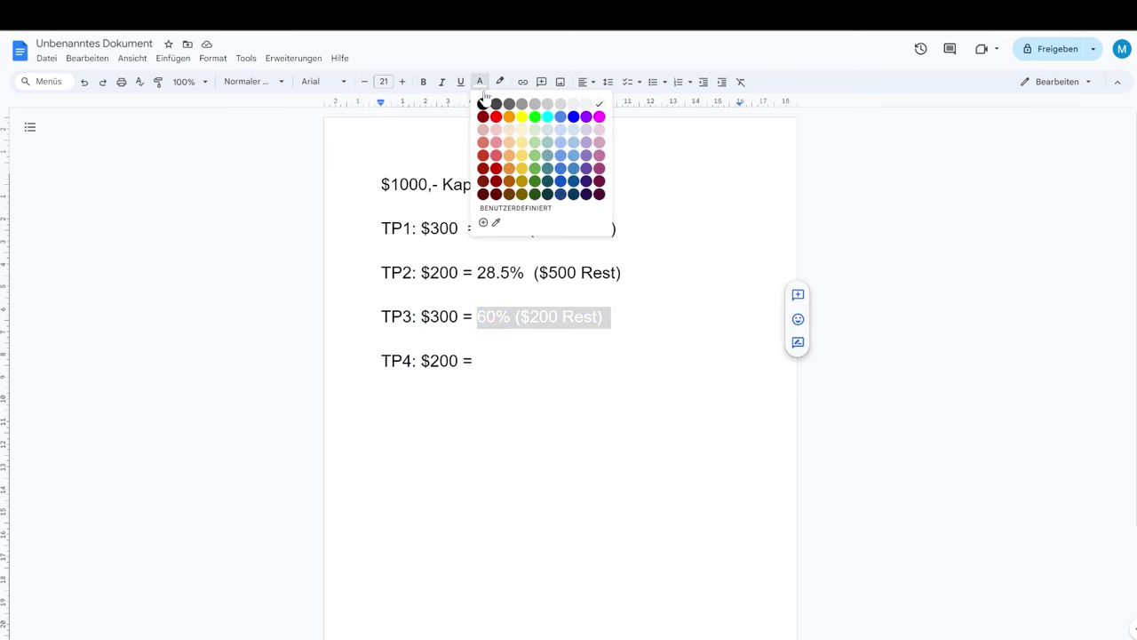
click(481, 105)
click(475, 361)
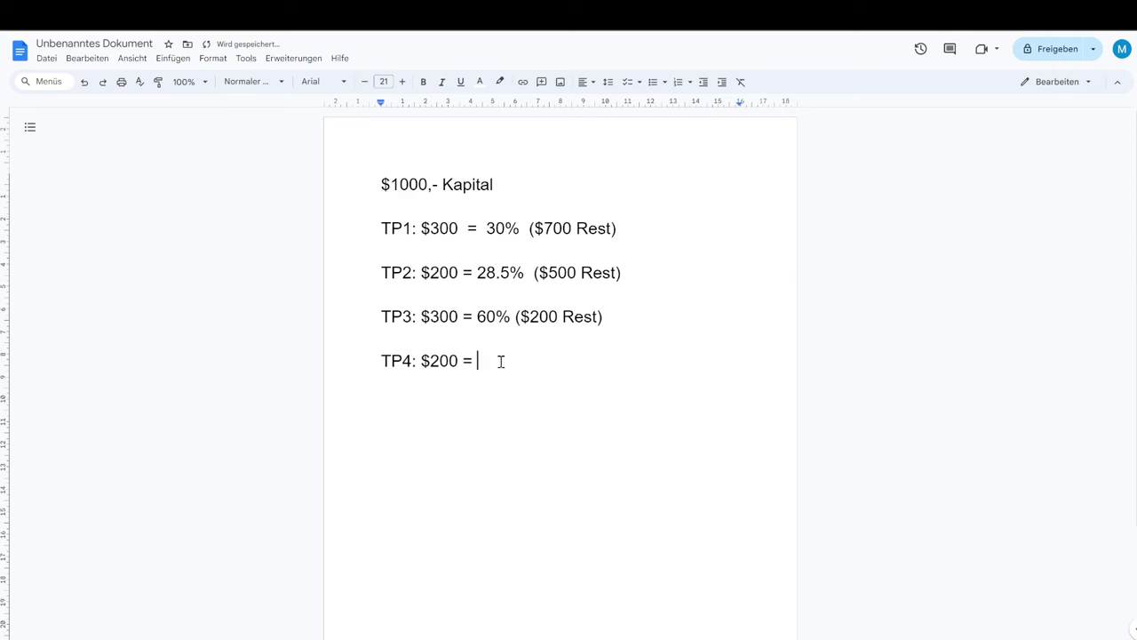
drag(480, 360, 619, 361)
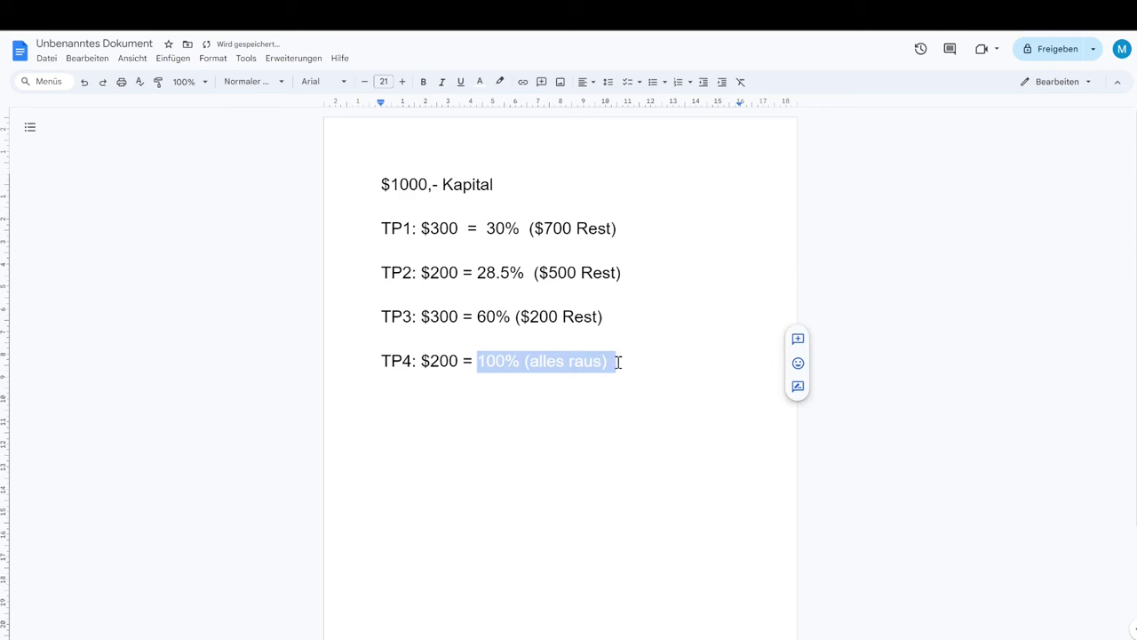
click(479, 81)
click(484, 106)
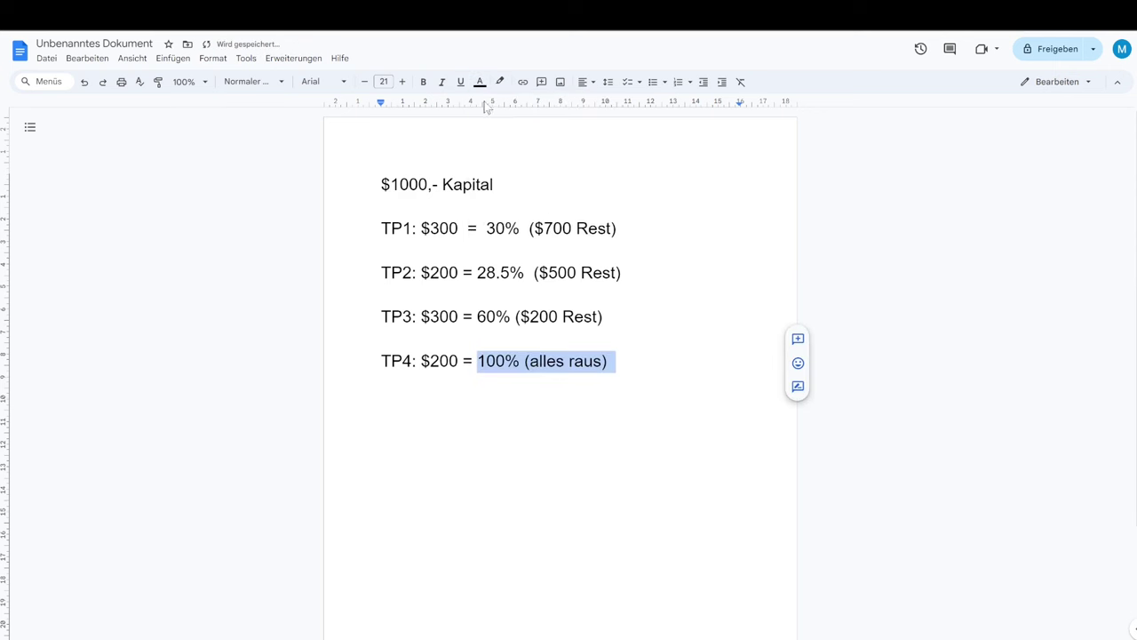
click(533, 361)
drag(474, 361, 627, 358)
Highlight the 30%, 28.5%, 60% and 100% take-profit values on TP1 to TP4 in turn.
drag(486, 228, 532, 228)
drag(477, 277, 523, 277)
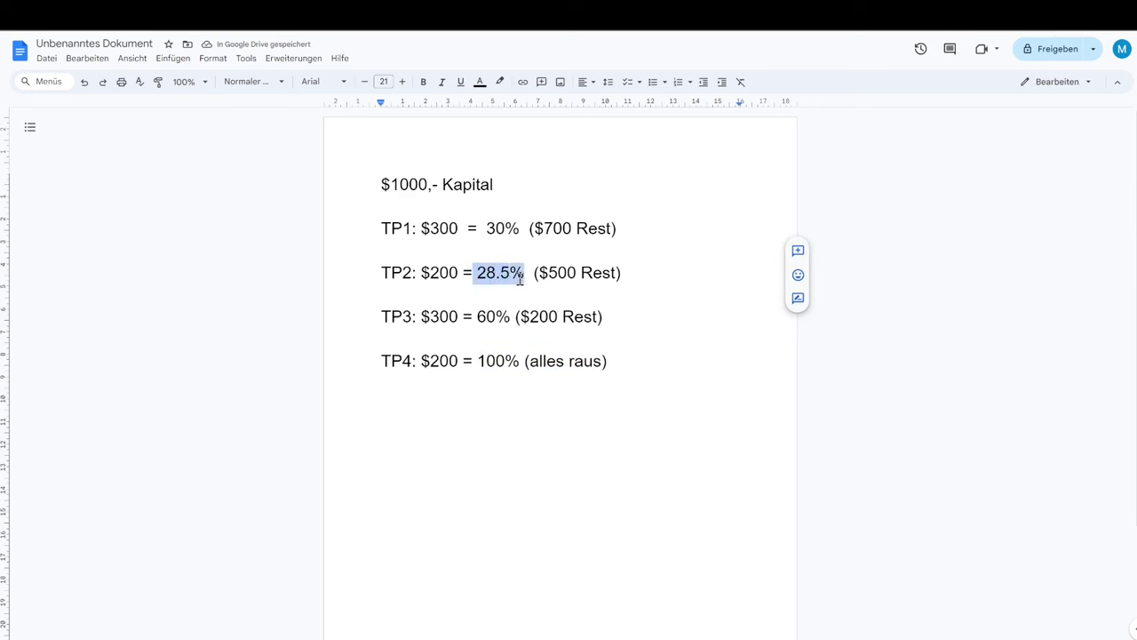
drag(477, 320, 508, 320)
drag(478, 361, 520, 361)
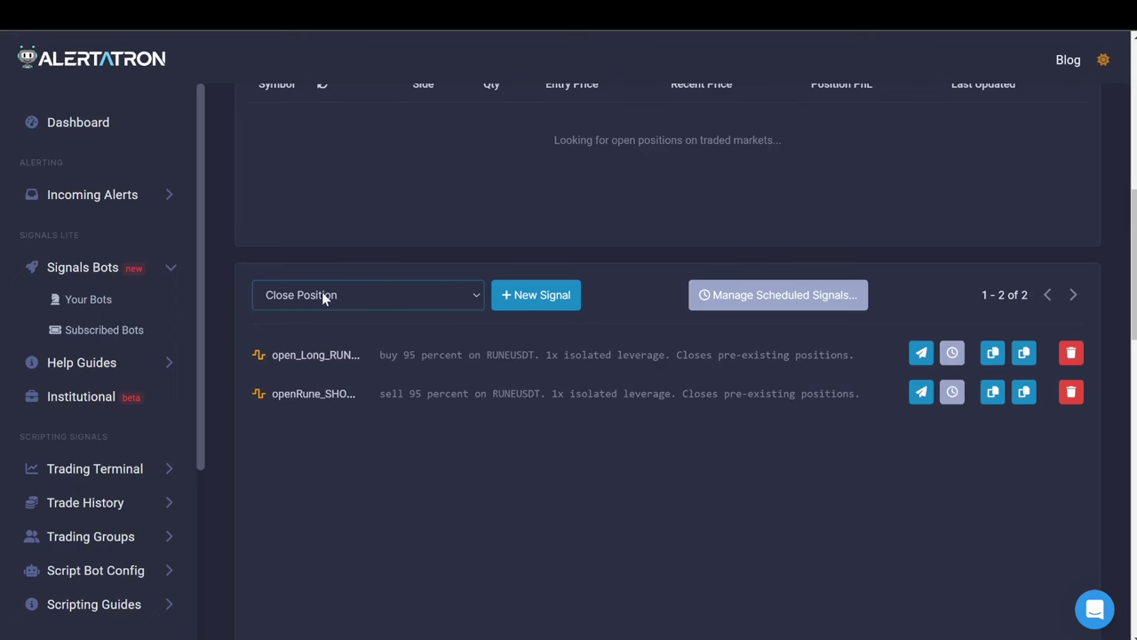
Start a Close Position signal named closeTP1 with the amount to close set to 30%.
click(533, 297)
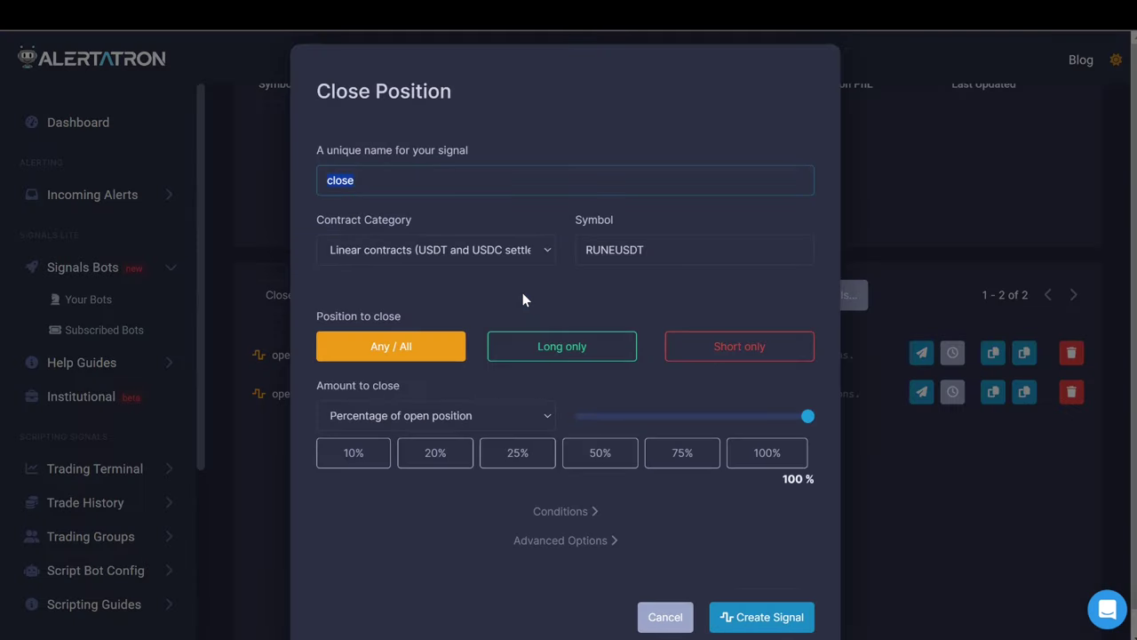
click(366, 180)
scroll(576, 300, down, 1)
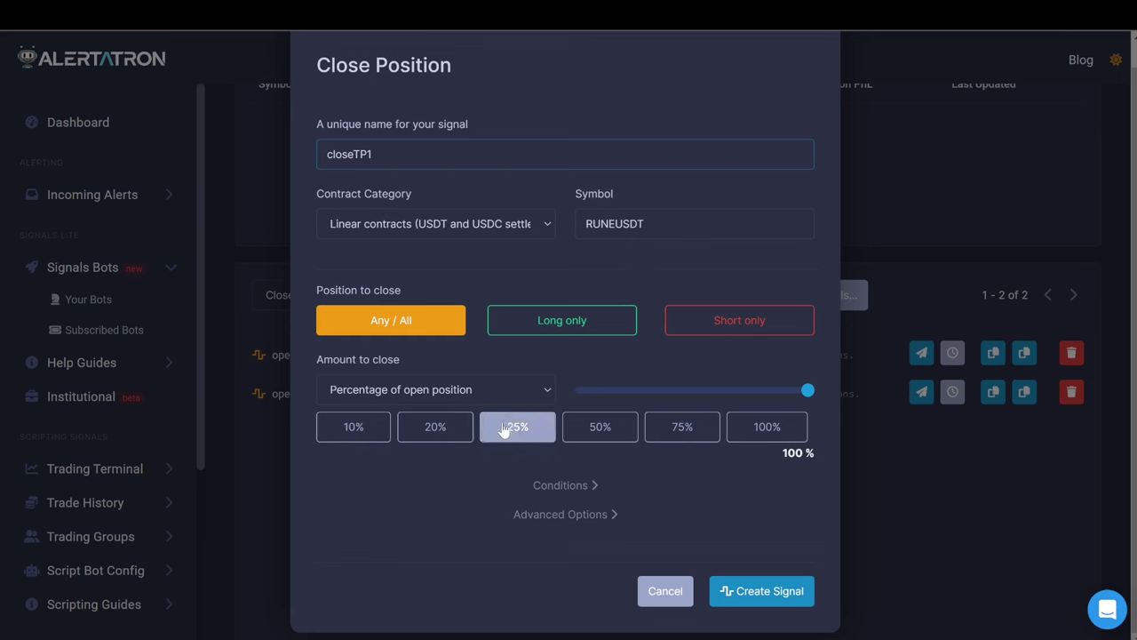
click(698, 43)
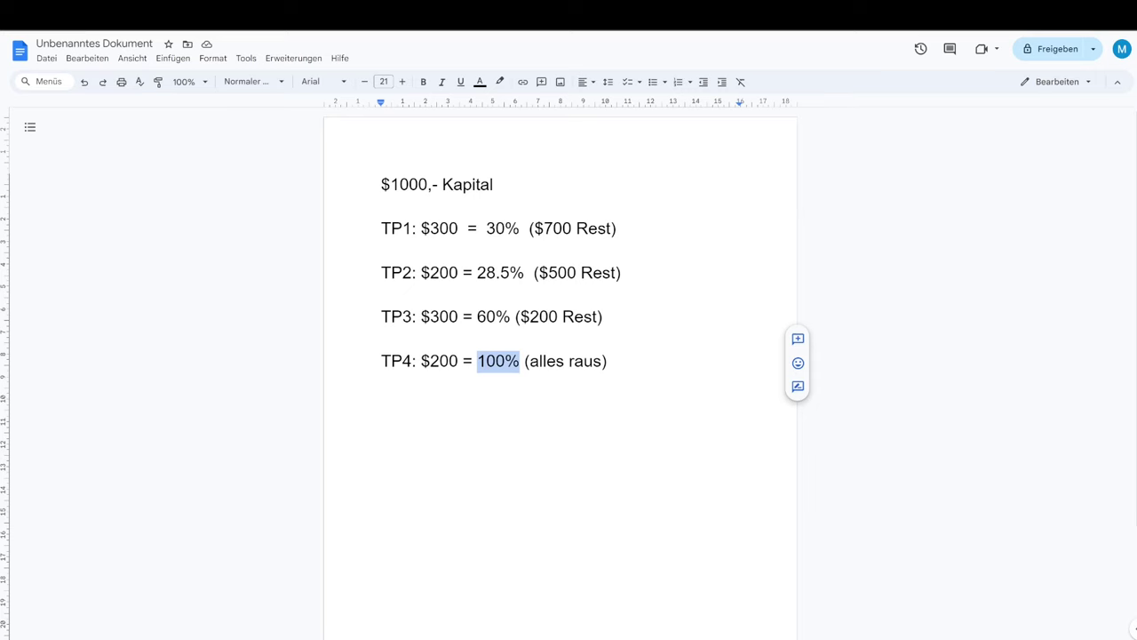
key(alt+Tab)
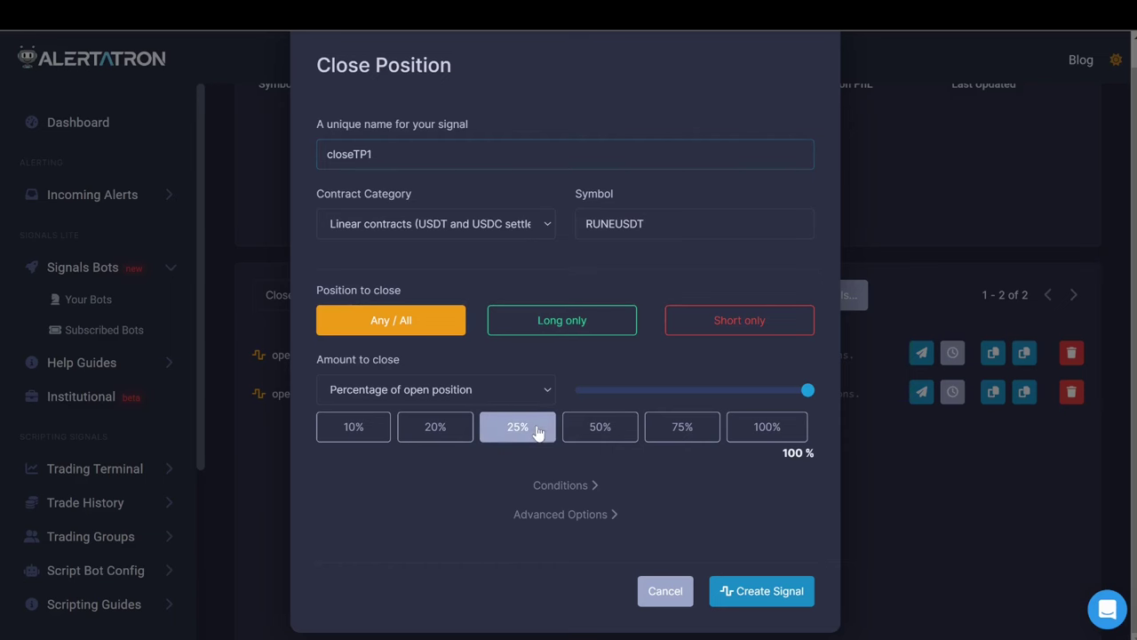
click(540, 430)
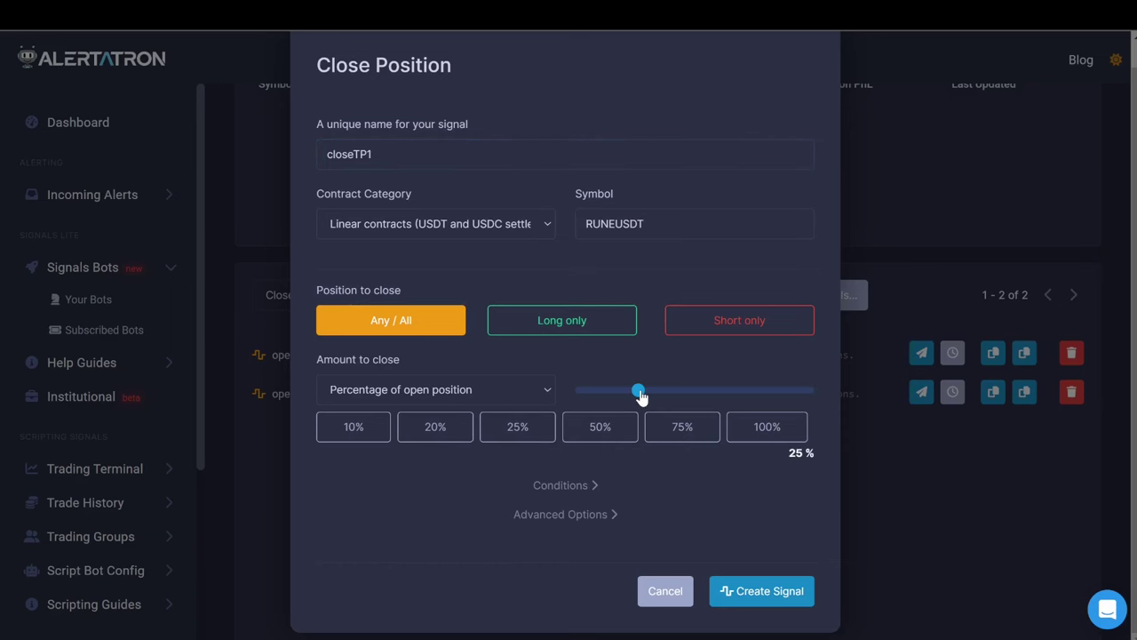
drag(642, 395, 651, 396)
drag(650, 396, 650, 396)
Keep closing a percentage of the position and save the 30% closeTP1 signal.
click(533, 517)
scroll(383, 516, down, 1)
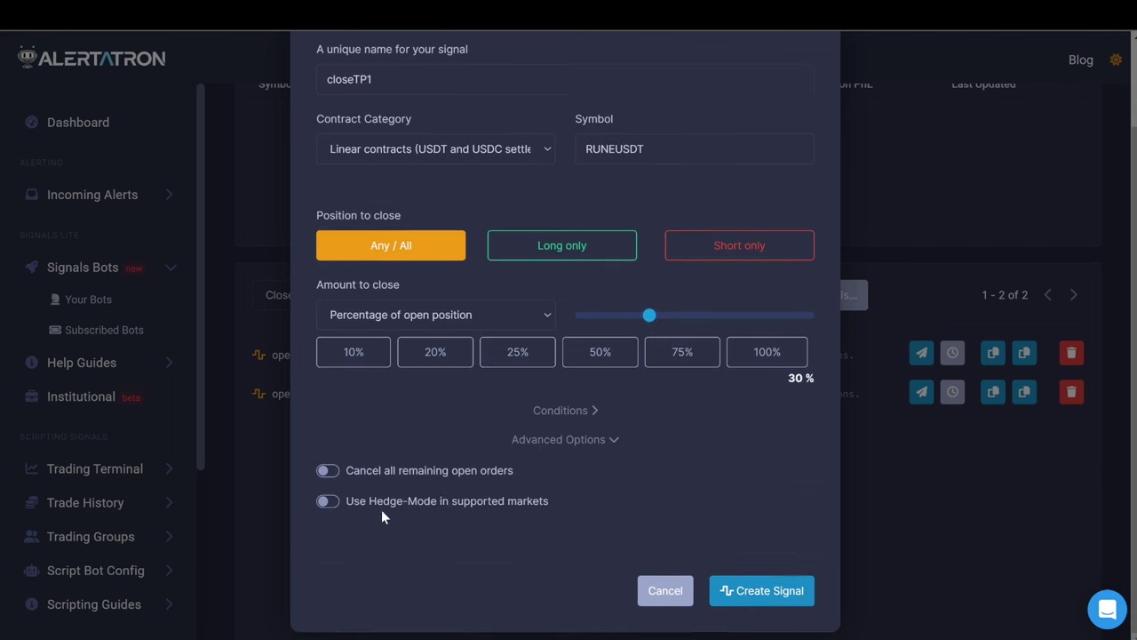
click(568, 412)
scroll(468, 410, up, 1)
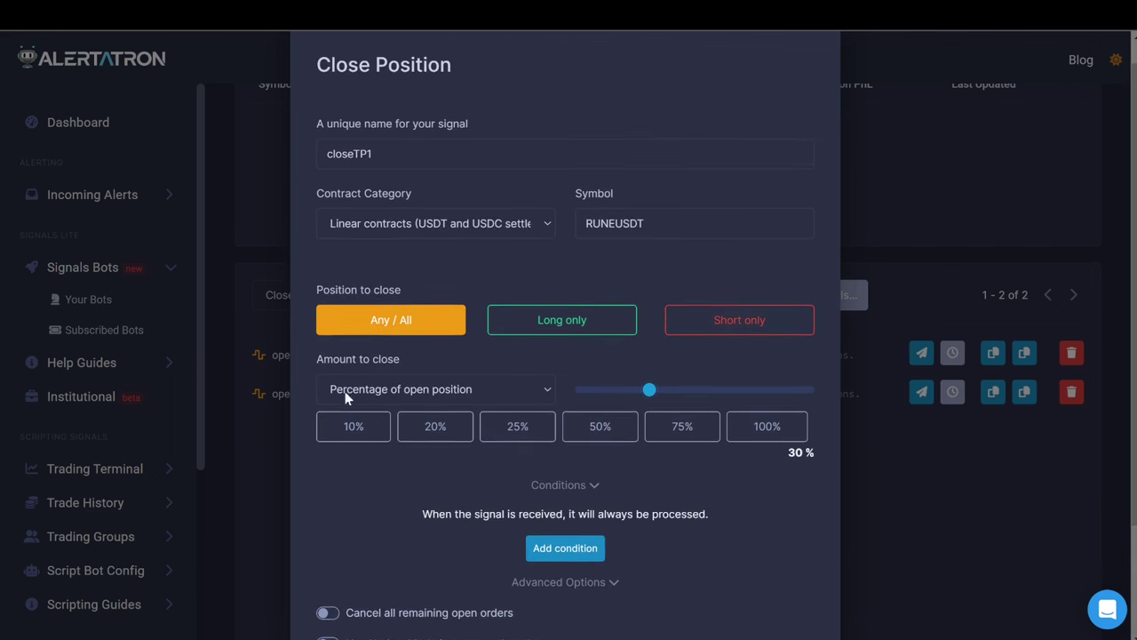
click(408, 393)
click(391, 389)
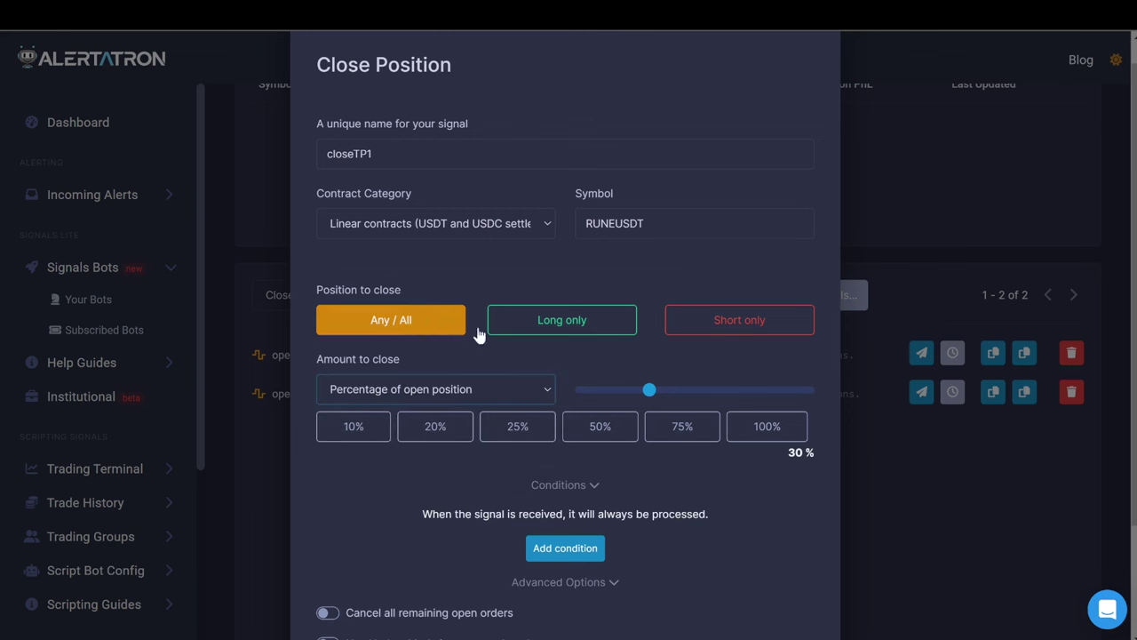
scroll(709, 426, down, 1)
scroll(709, 423, down, 1)
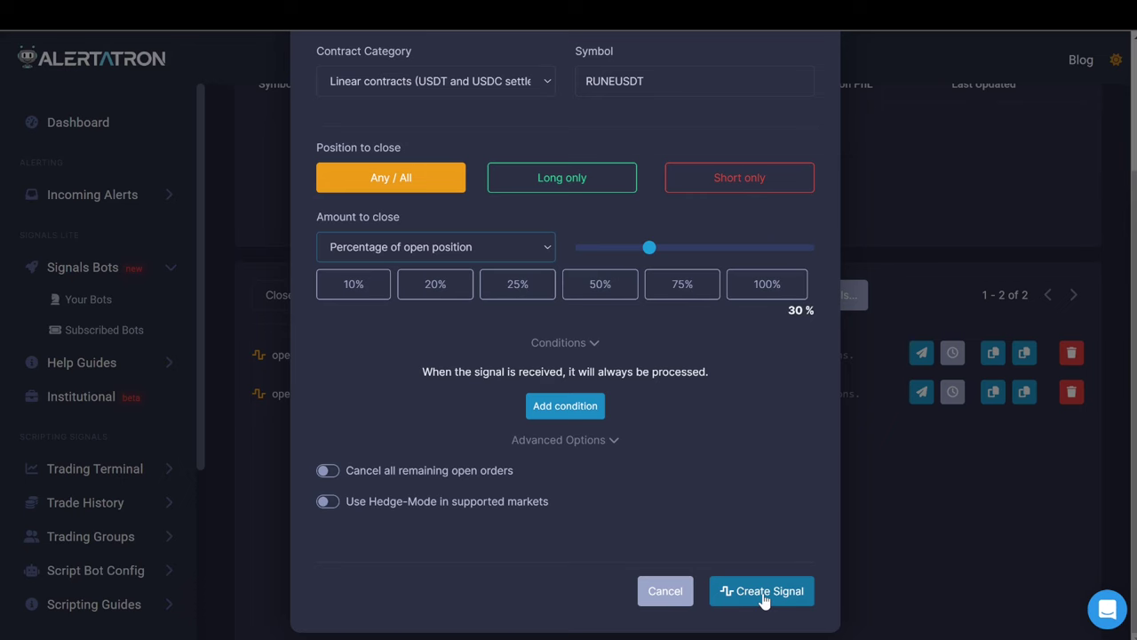
click(763, 595)
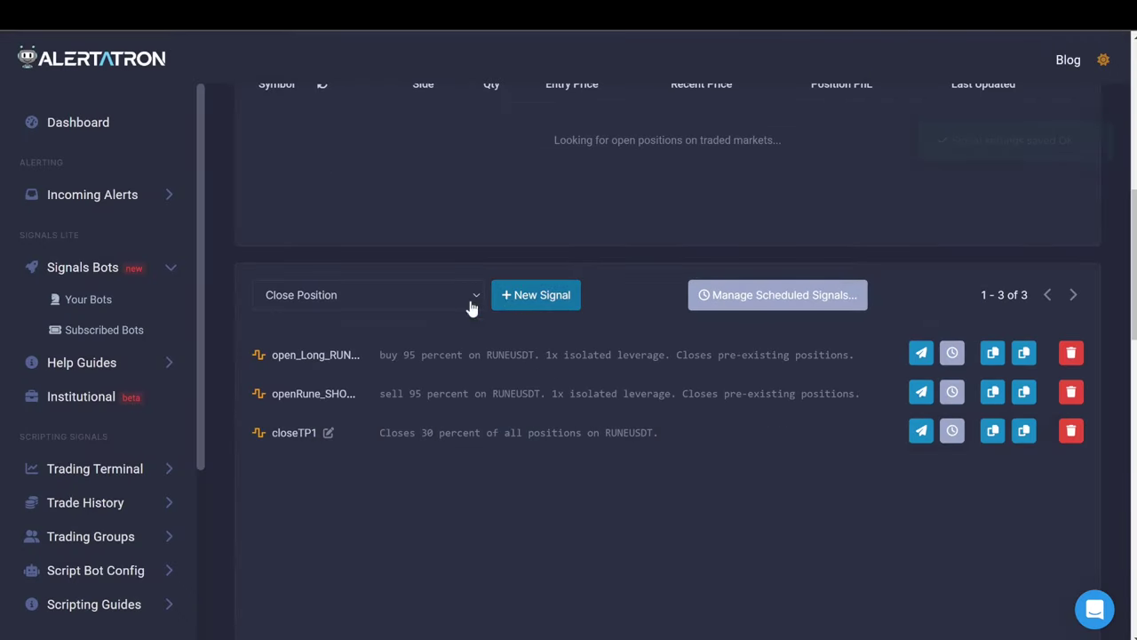
Review closeTP1's saved settings and choose Close Position as the next signal type.
click(502, 296)
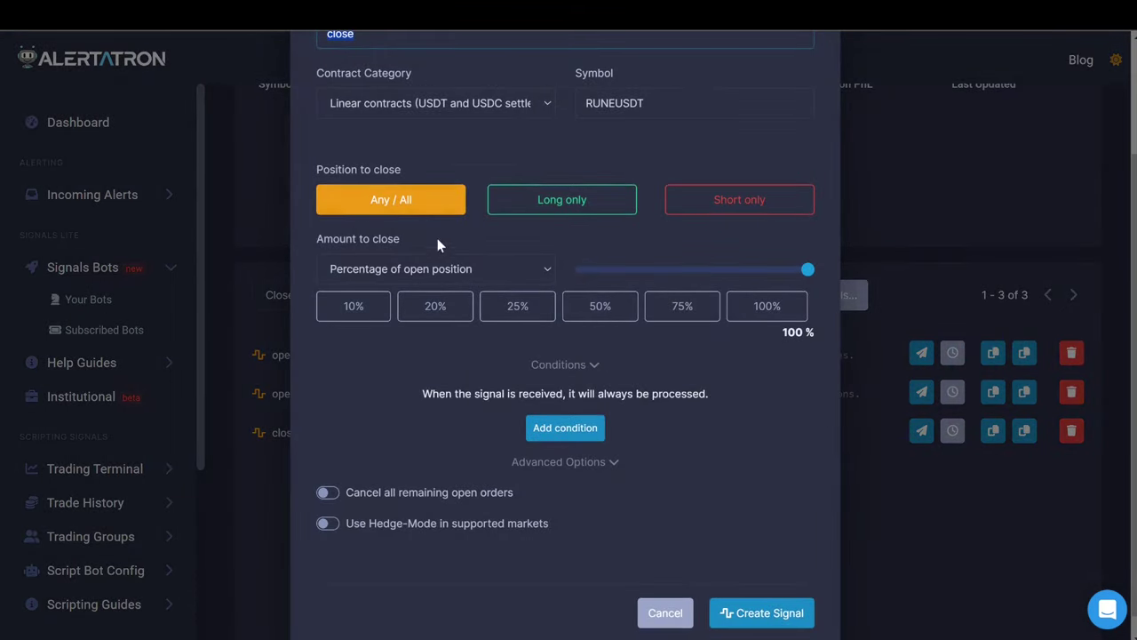
scroll(440, 253, up, 3)
click(283, 194)
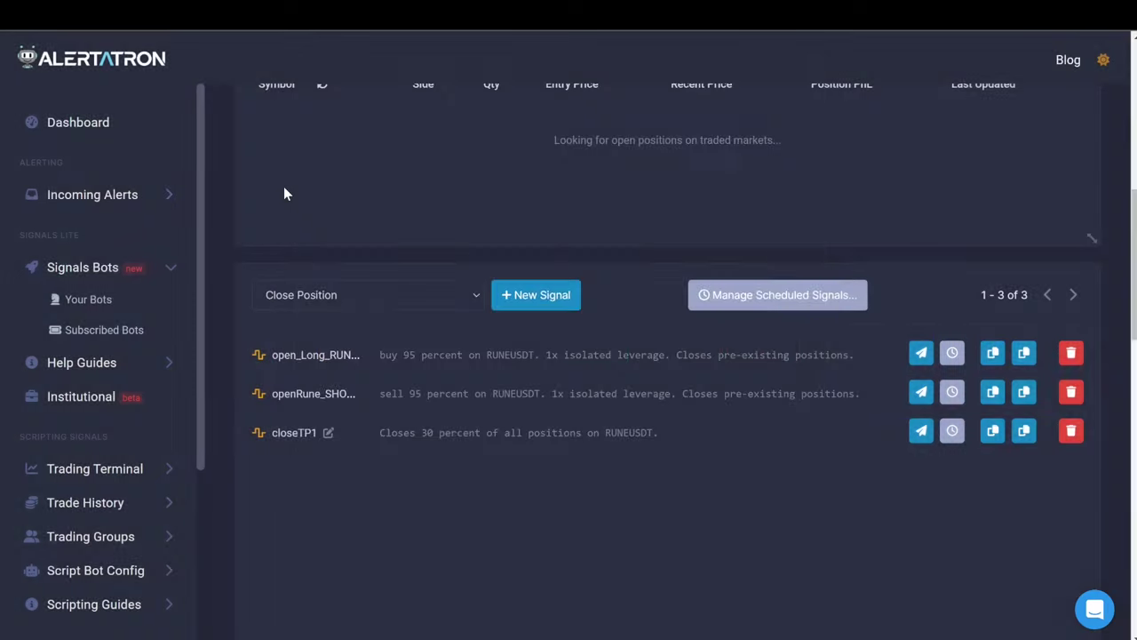
click(329, 434)
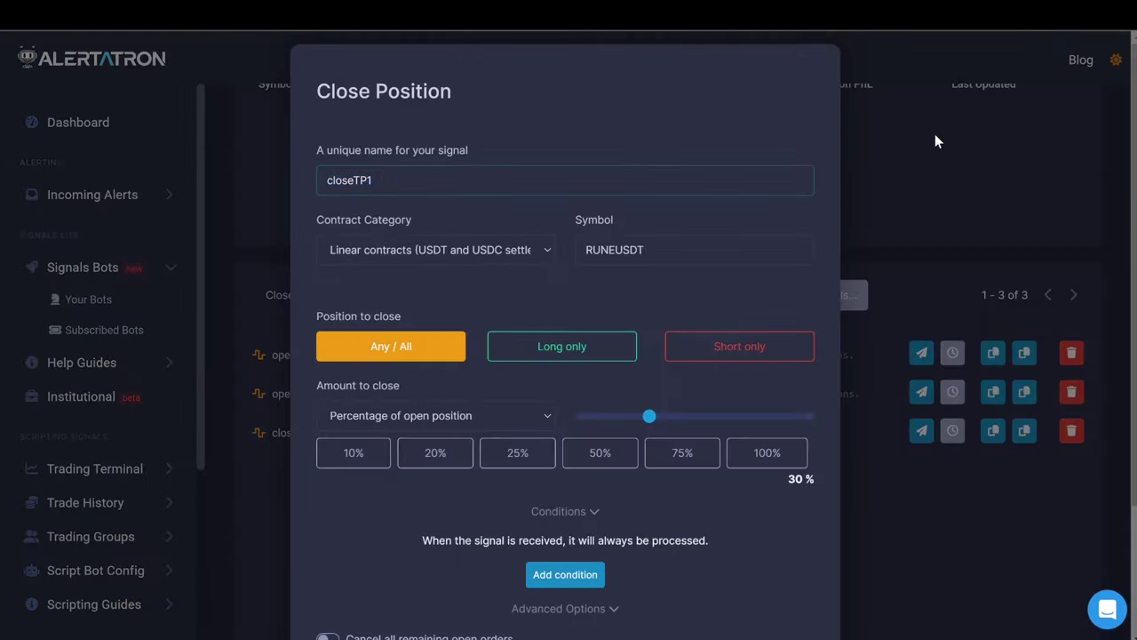
click(935, 142)
click(448, 296)
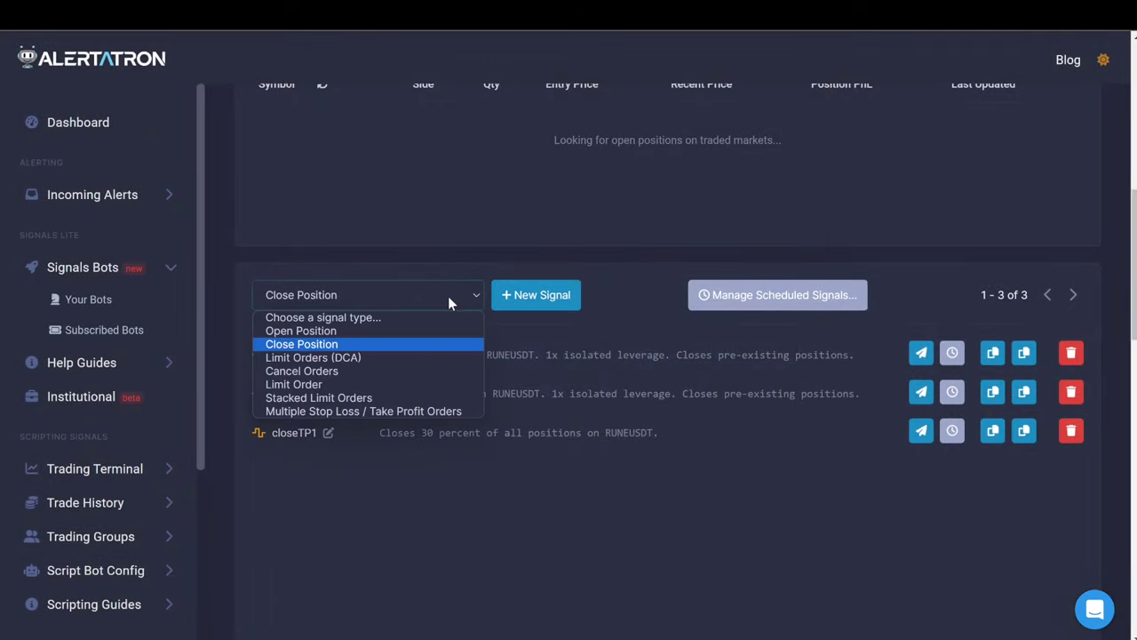
click(382, 349)
Create the closeTP2 Close Position signal with 28.5% as the amount to close.
click(542, 295)
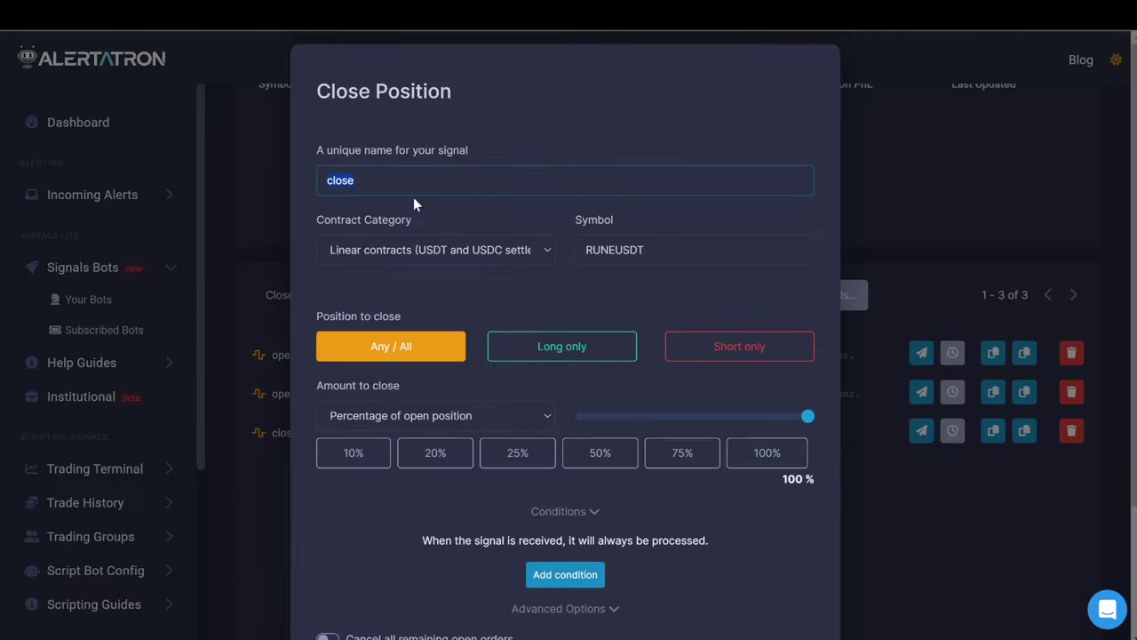
click(394, 179)
scroll(577, 463, down, 3)
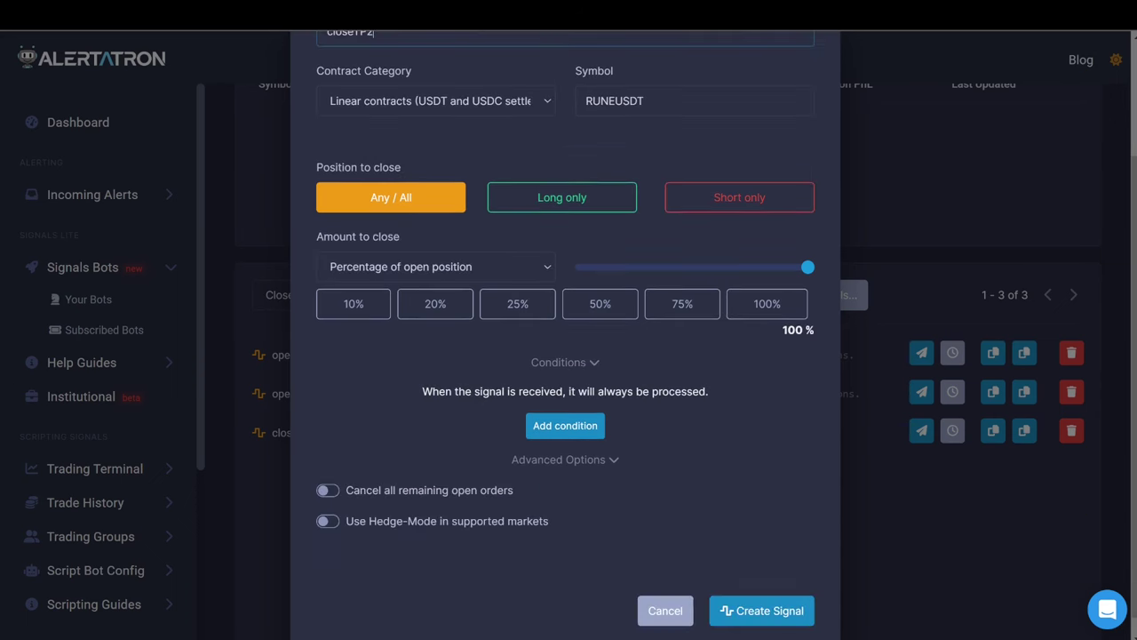
key(alt+Tab)
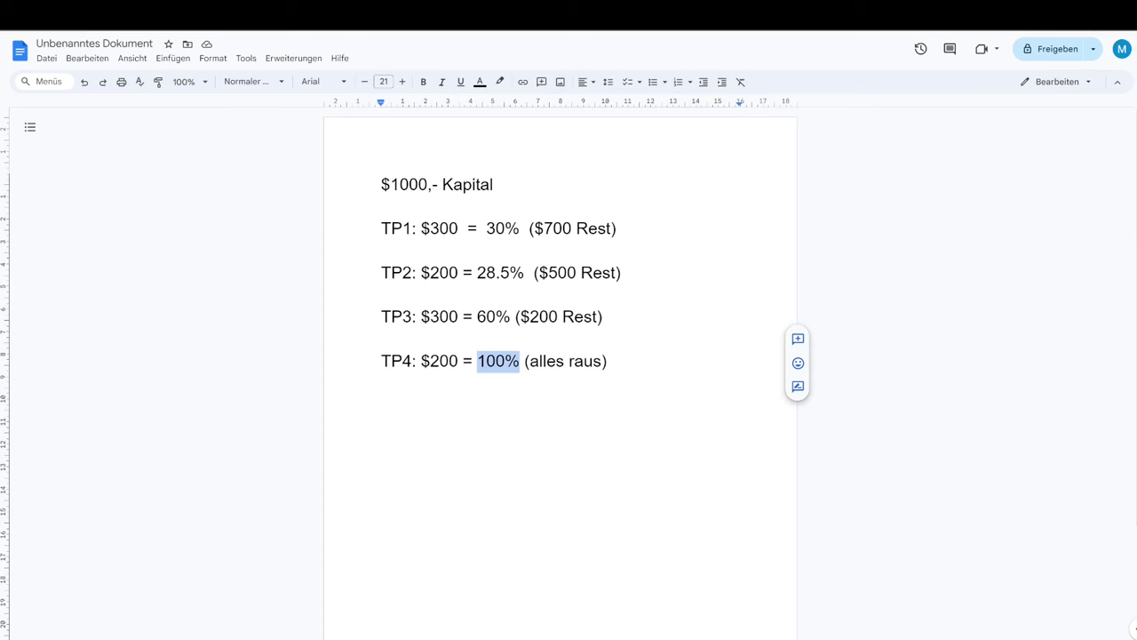
key(alt+Tab)
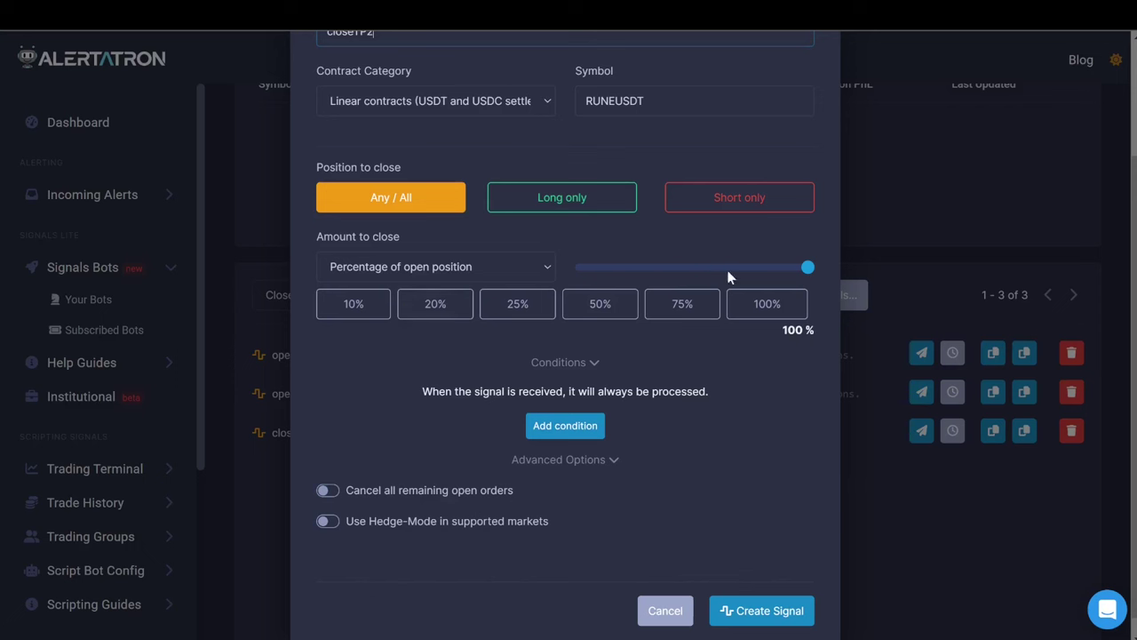
drag(808, 268, 648, 271)
scroll(681, 453, up, 1)
scroll(684, 455, down, 1)
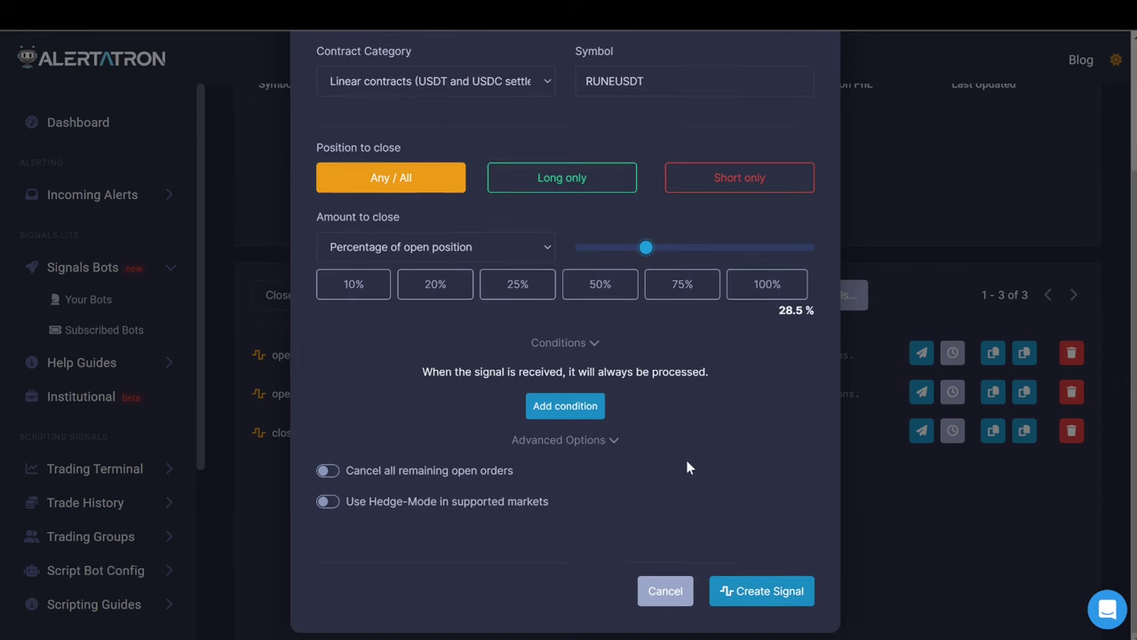
click(737, 597)
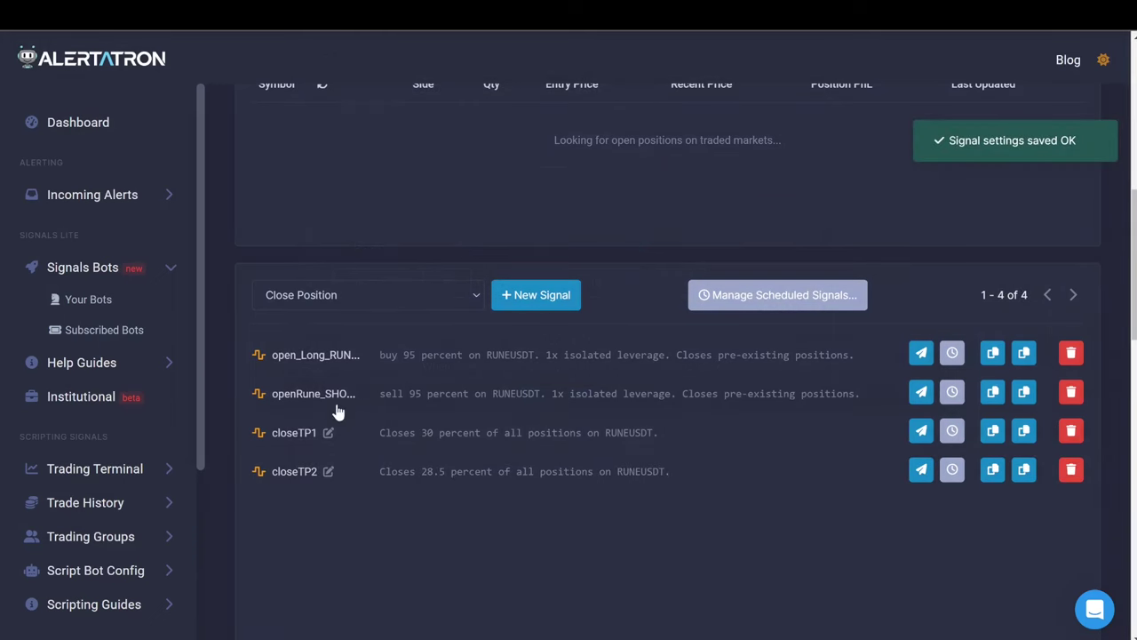
Create the closeTP4 Close Position signal closing 100% of RUNEUSDT positions.
click(542, 299)
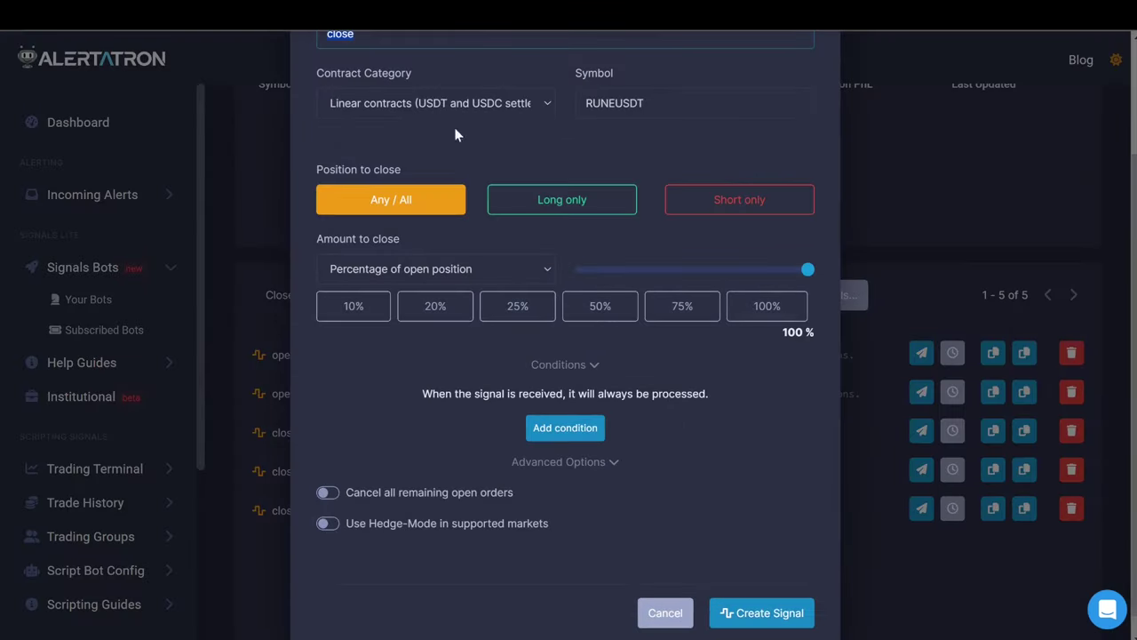
scroll(436, 129, up, 3)
click(386, 184)
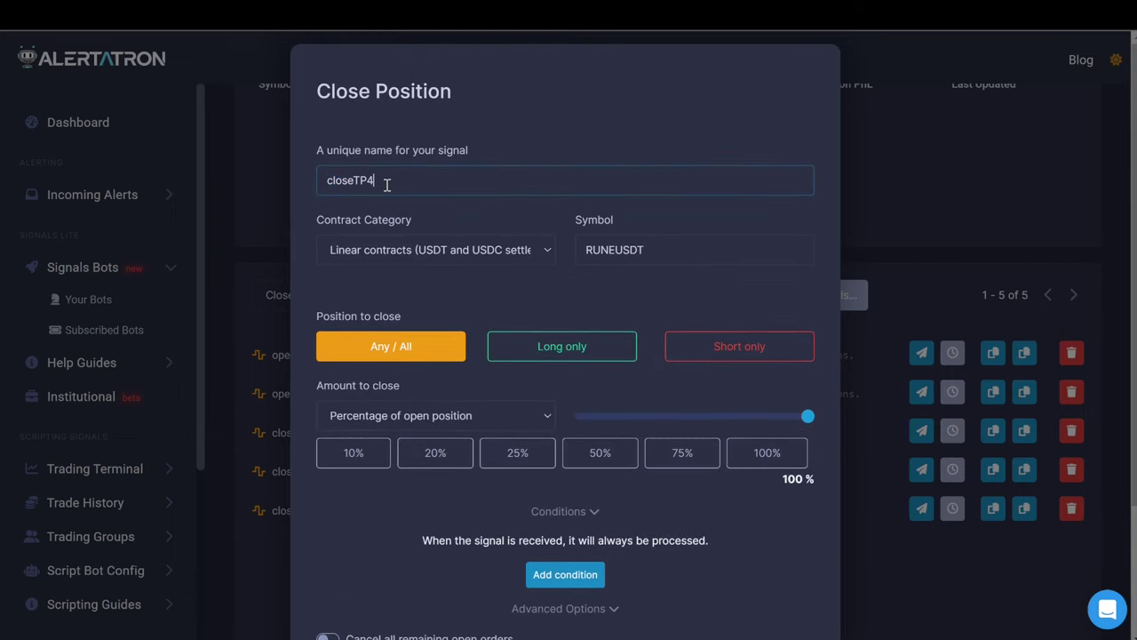
scroll(533, 249, down, 3)
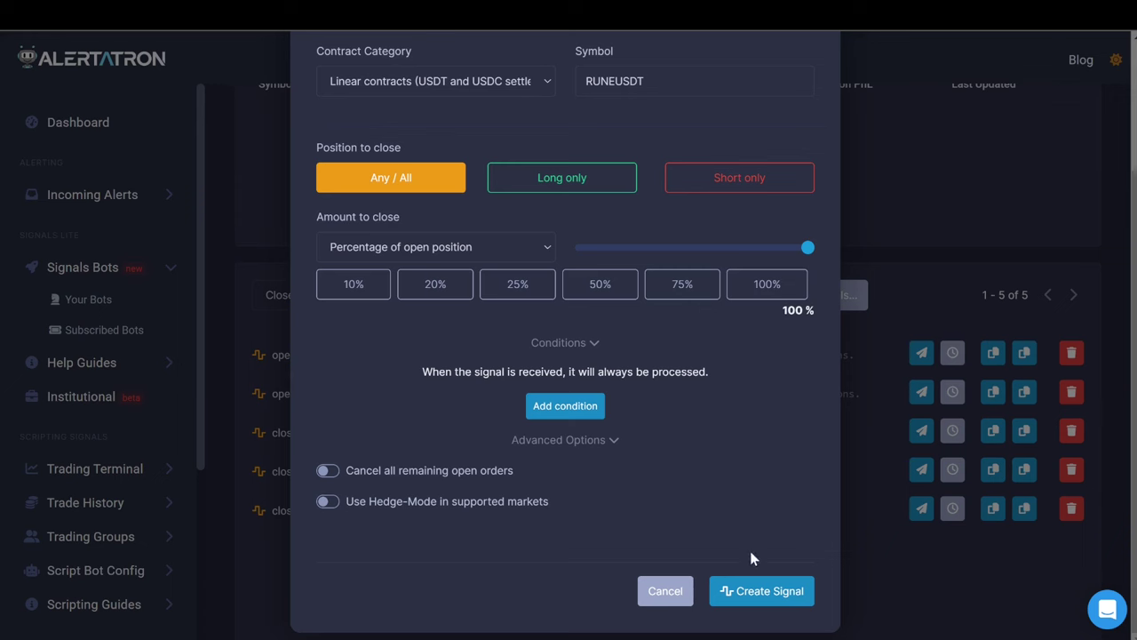
click(756, 591)
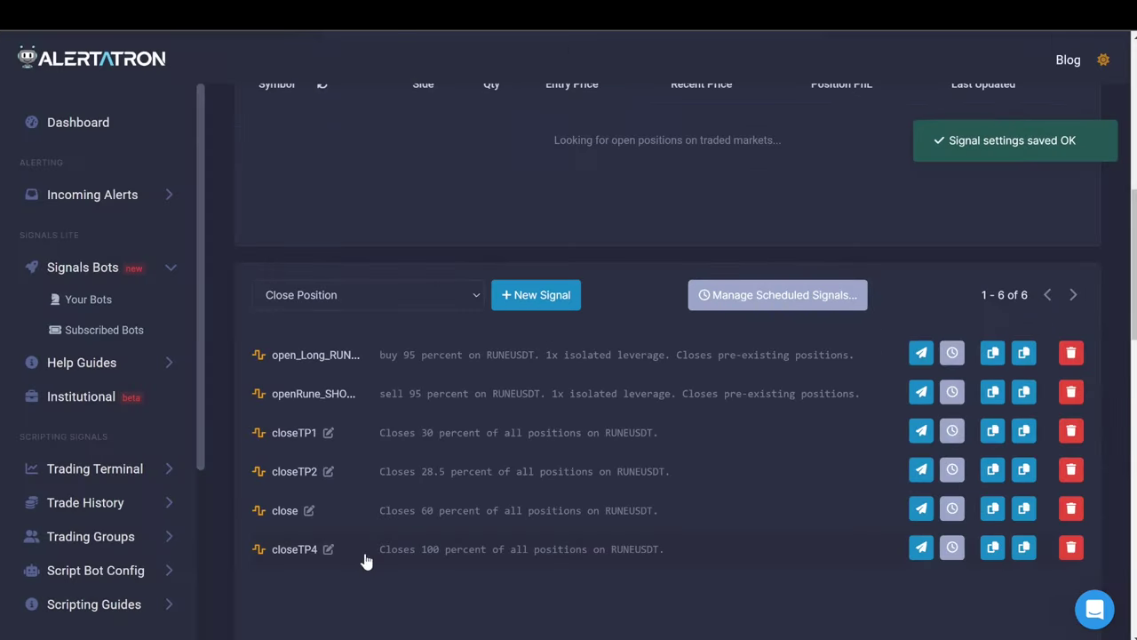
Rename the 60% close signal to closeTP3 and update it.
click(308, 511)
scroll(382, 89, up, 3)
click(372, 181)
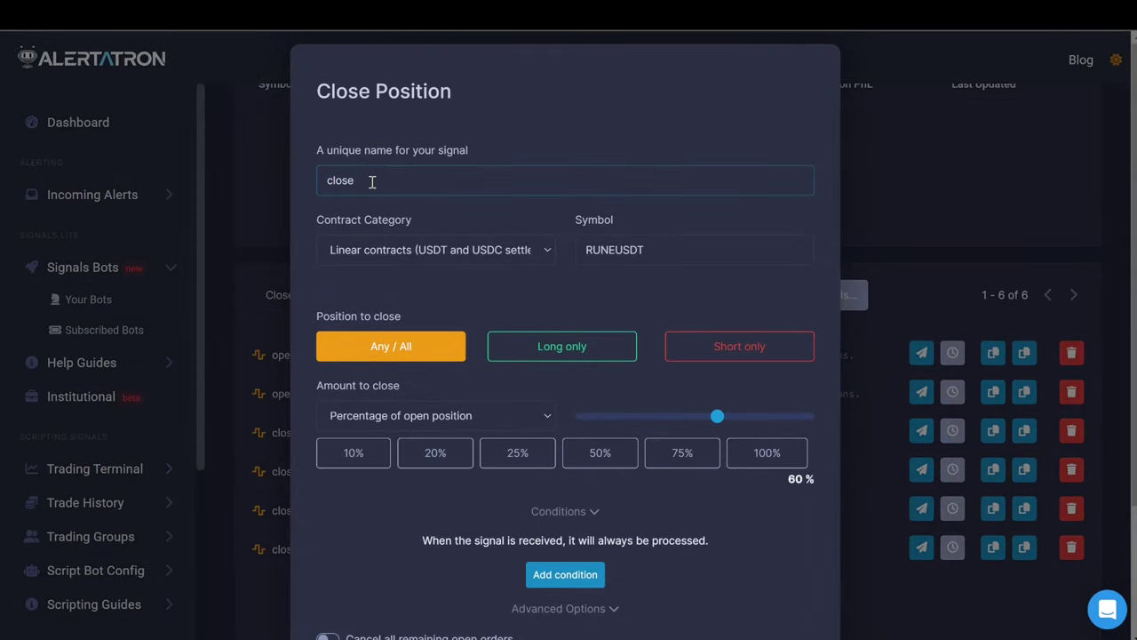
scroll(872, 402, down, 3)
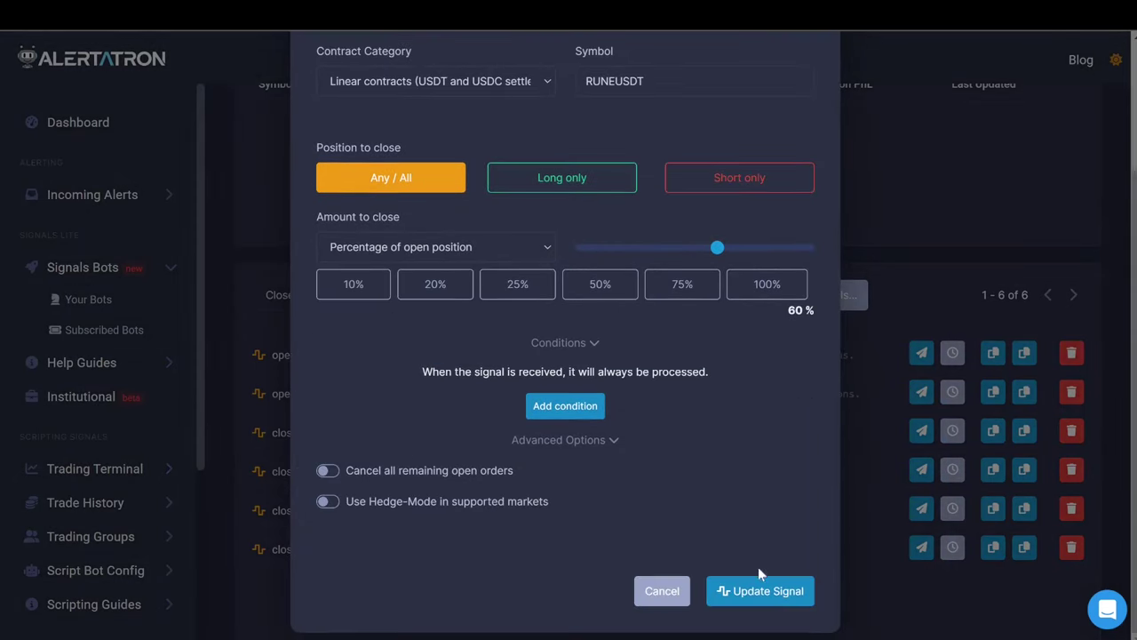
click(711, 594)
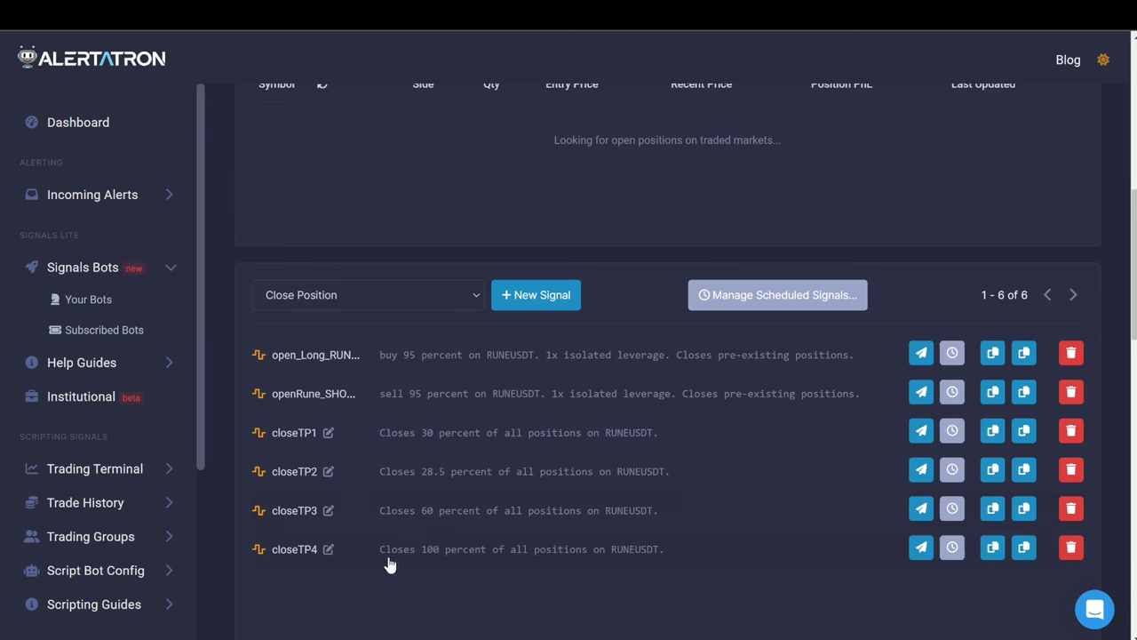
Create the closeALL Close Position signal with the amount to close left at 100%.
click(534, 302)
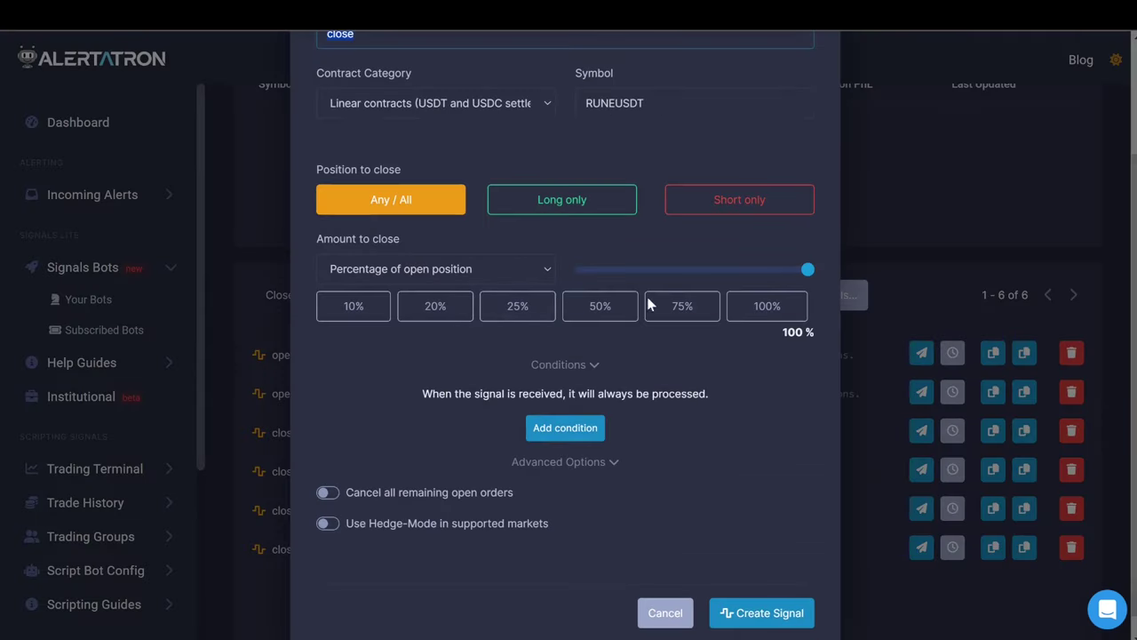
scroll(401, 85, up, 2)
click(366, 180)
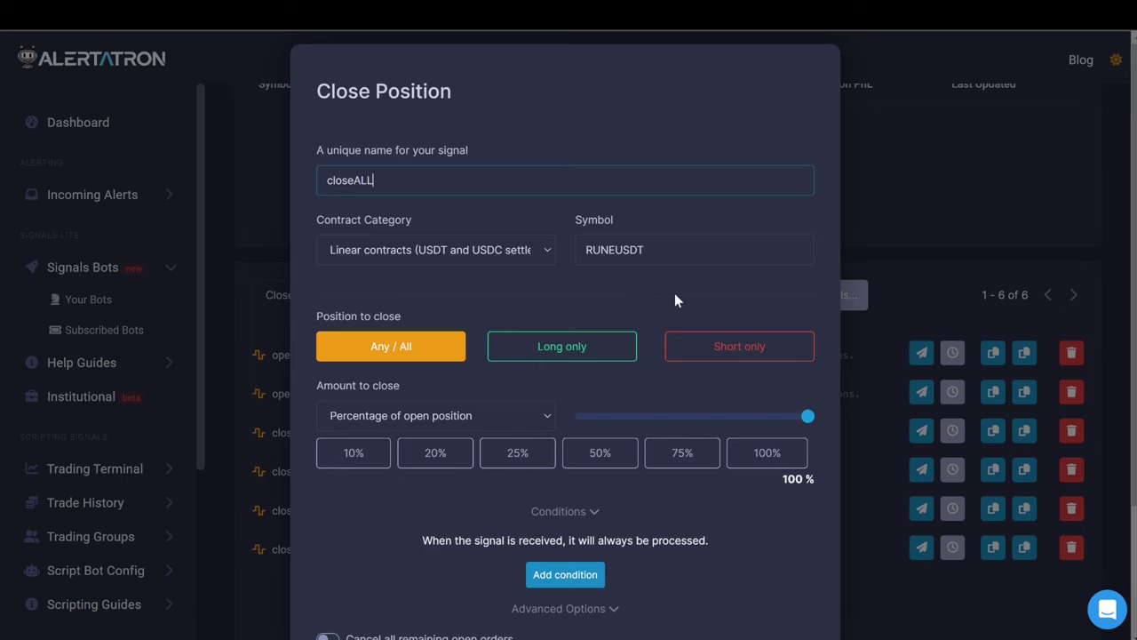
scroll(674, 293, down, 2)
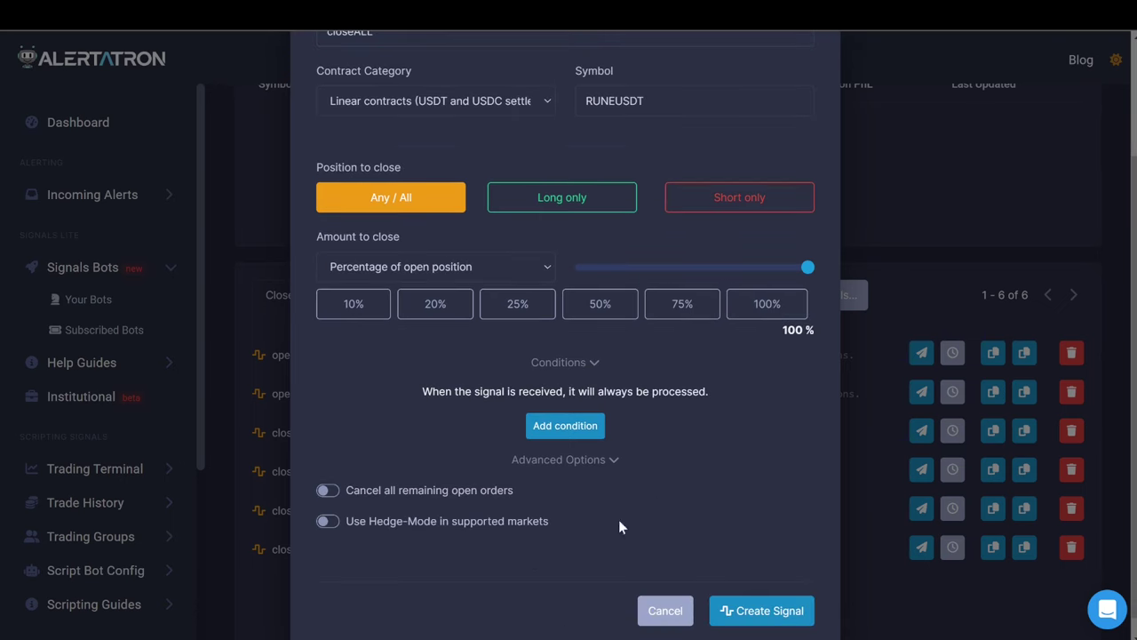
click(774, 611)
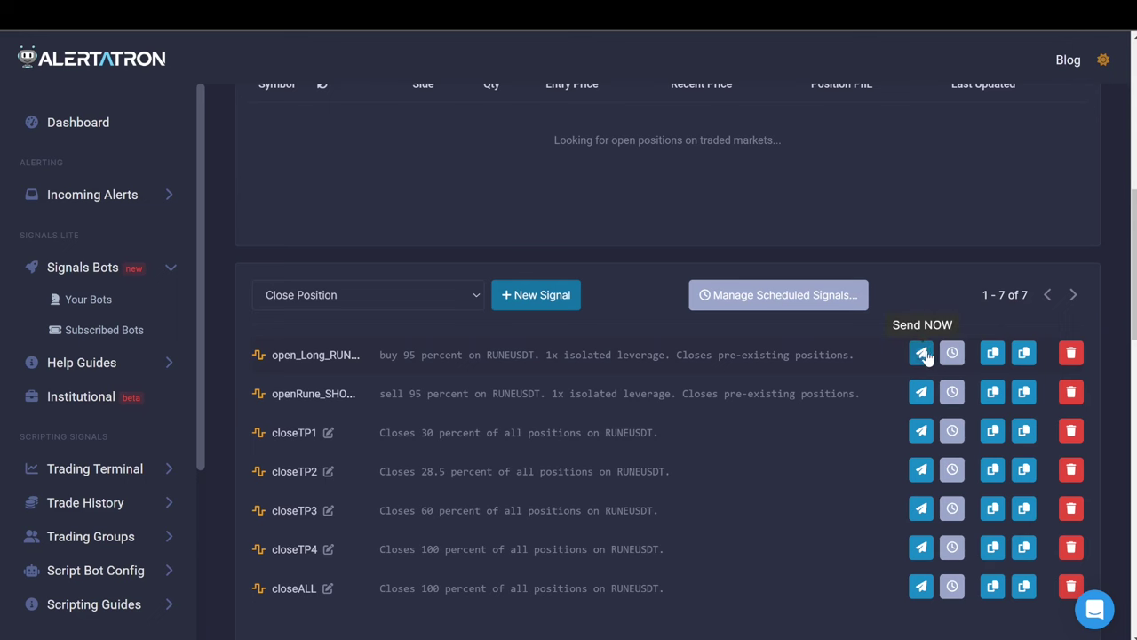
Scroll through the bot's signals list to review all seven RUNEUSDT signals.
scroll(446, 185, up, 4)
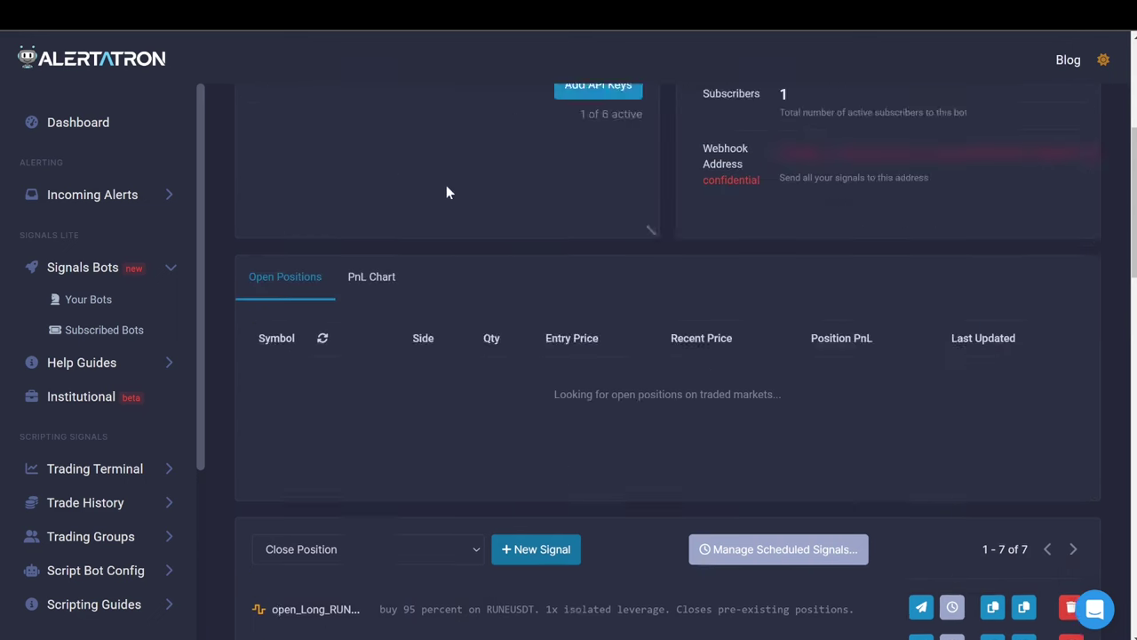
scroll(852, 158, down, 2)
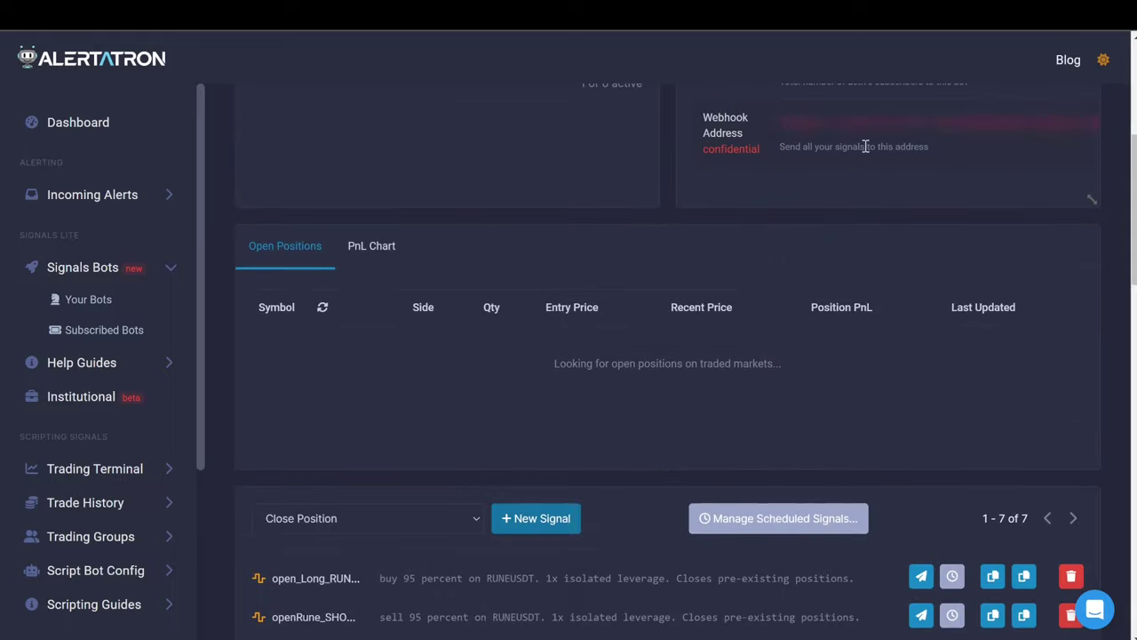
scroll(857, 325, down, 4)
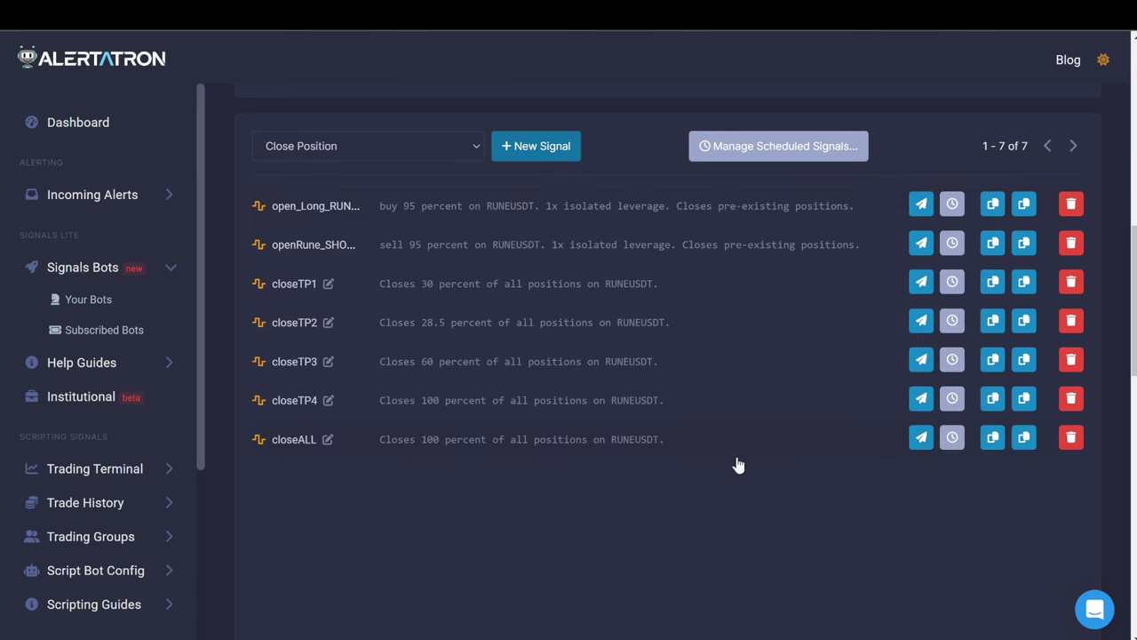
scroll(956, 441, up, 1)
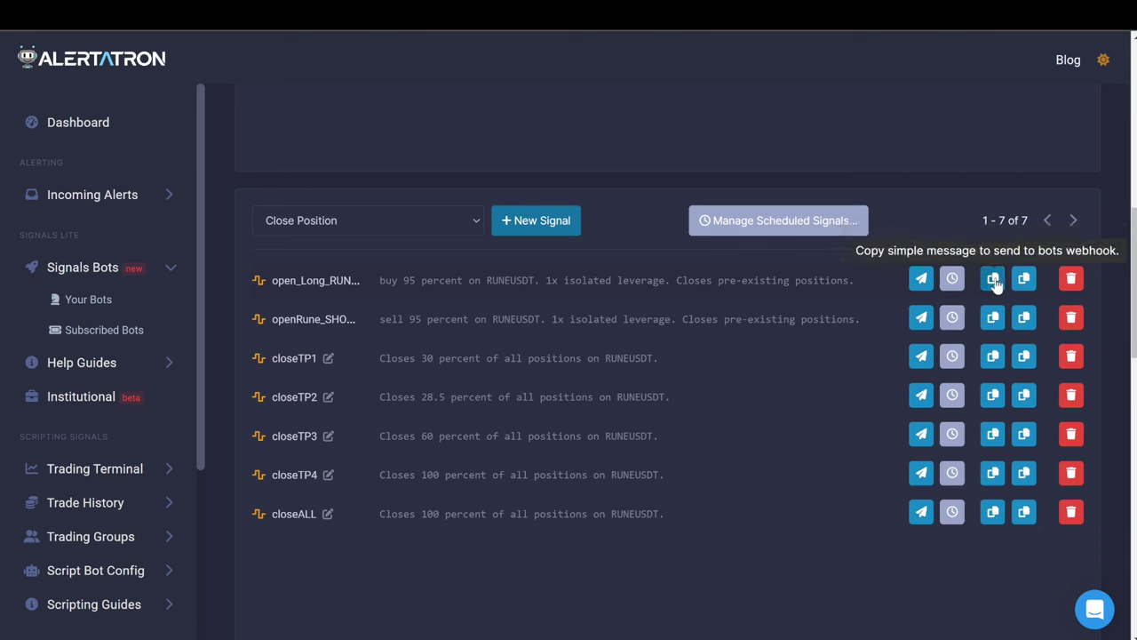
Paste the open_Long_RUNE30 webhook message into the Momentum Moves Long Entry message field.
click(993, 280)
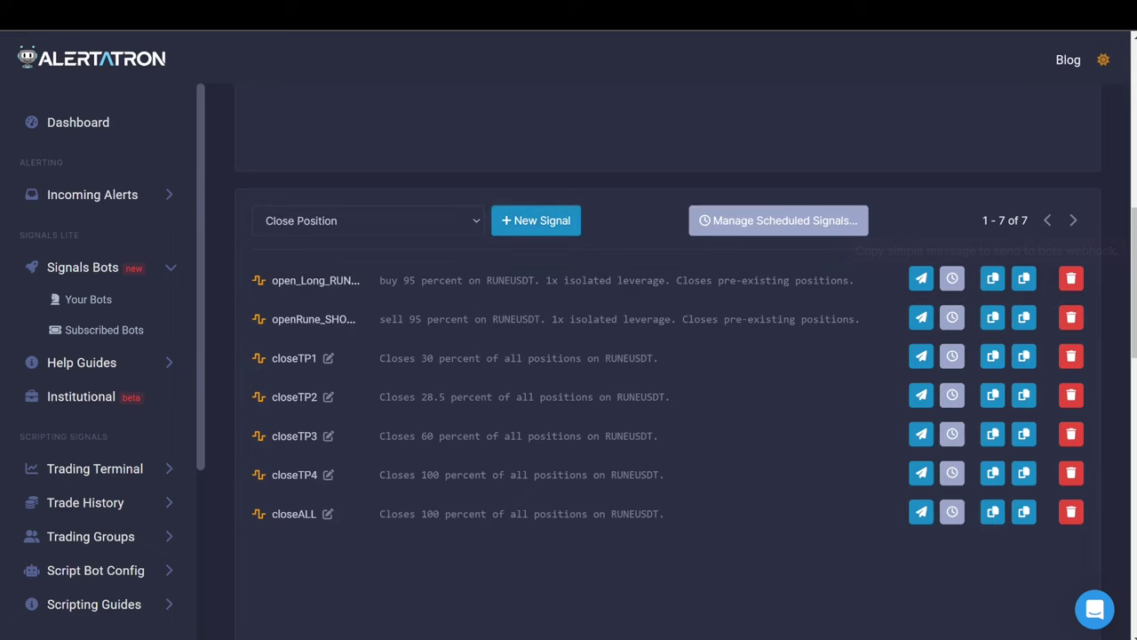
key(alt+Tab)
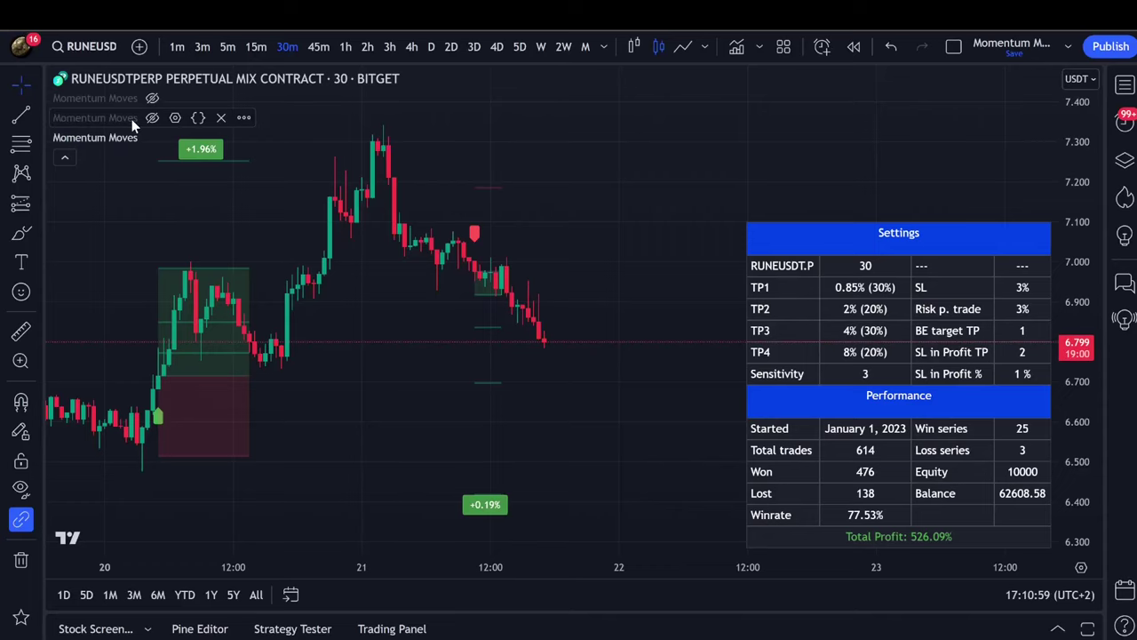
click(244, 139)
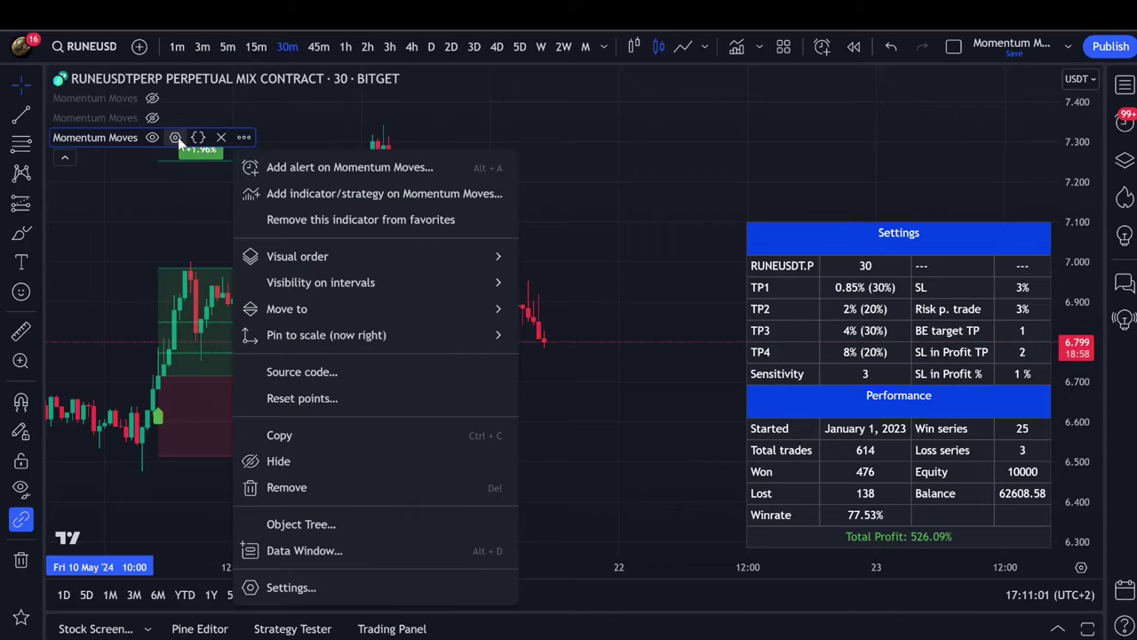
click(176, 138)
click(545, 225)
key(ctrl+a)
key(ctrl+v)
key(ctrl+z)
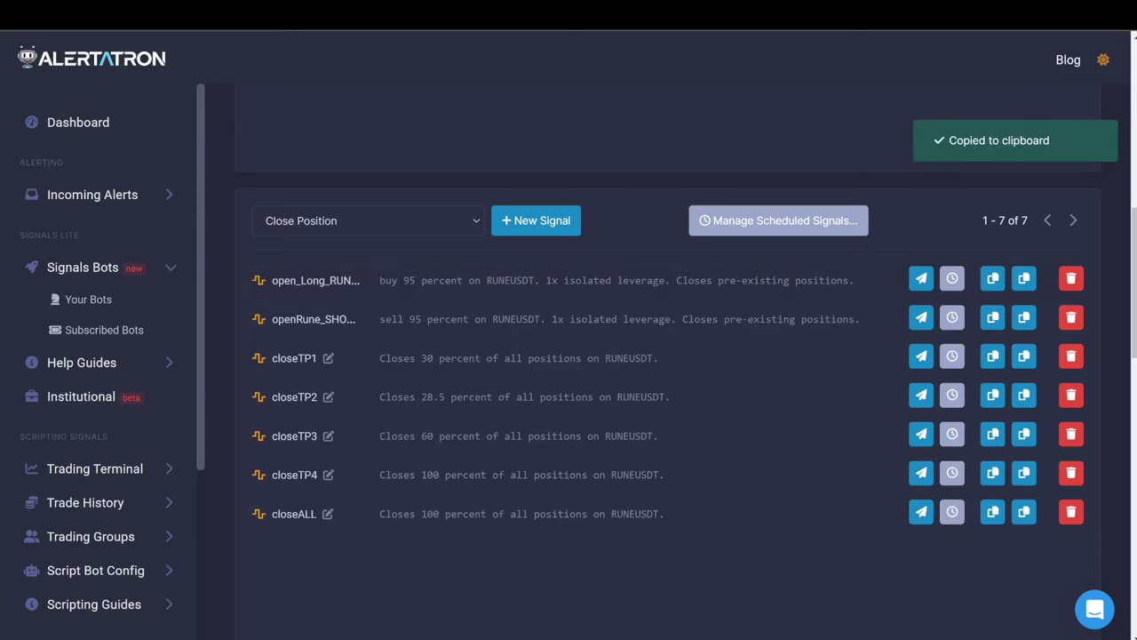
key(alt+Tab)
triple_click(460, 228)
key(ctrl+v)
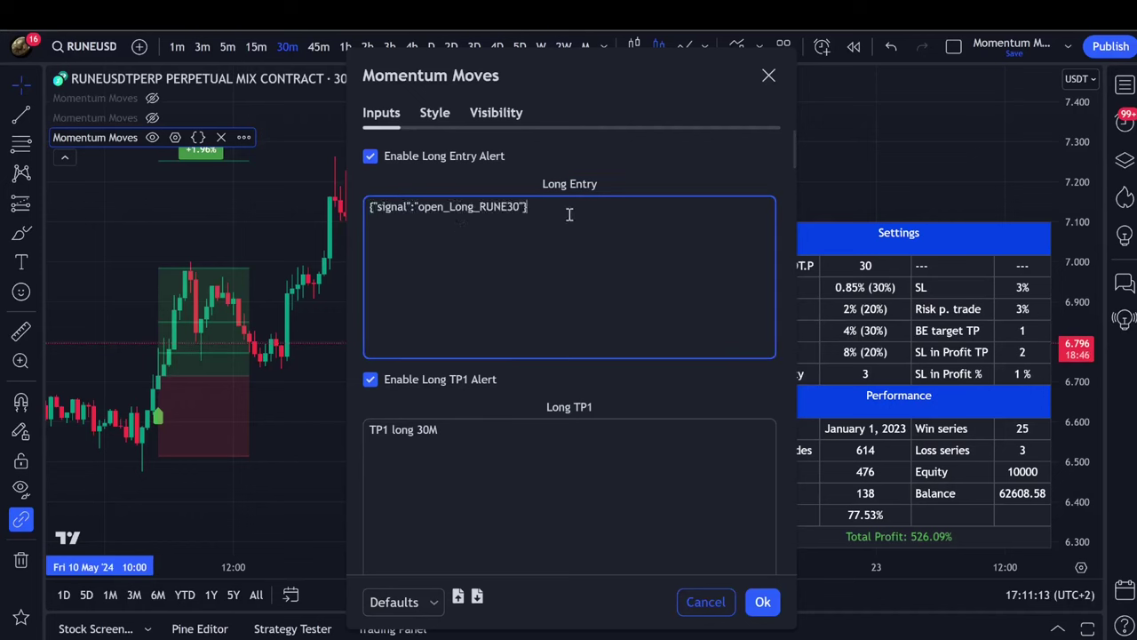
Replace the Long TP1 message with the copied closeTP1 webhook message.
key(alt+Tab)
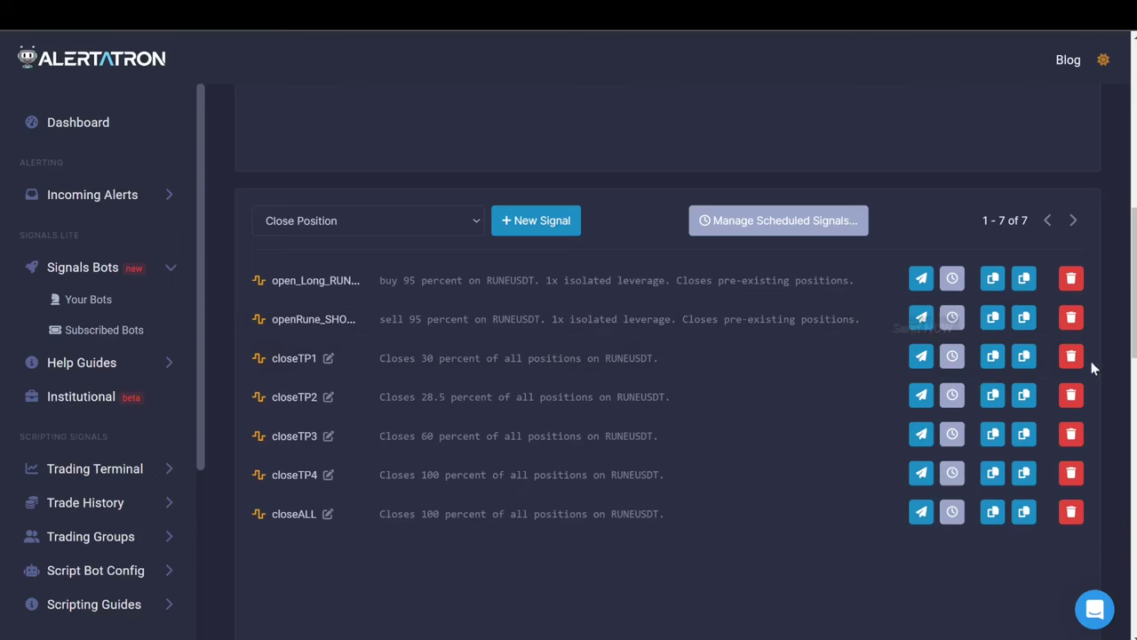
click(1000, 364)
key(alt+Tab)
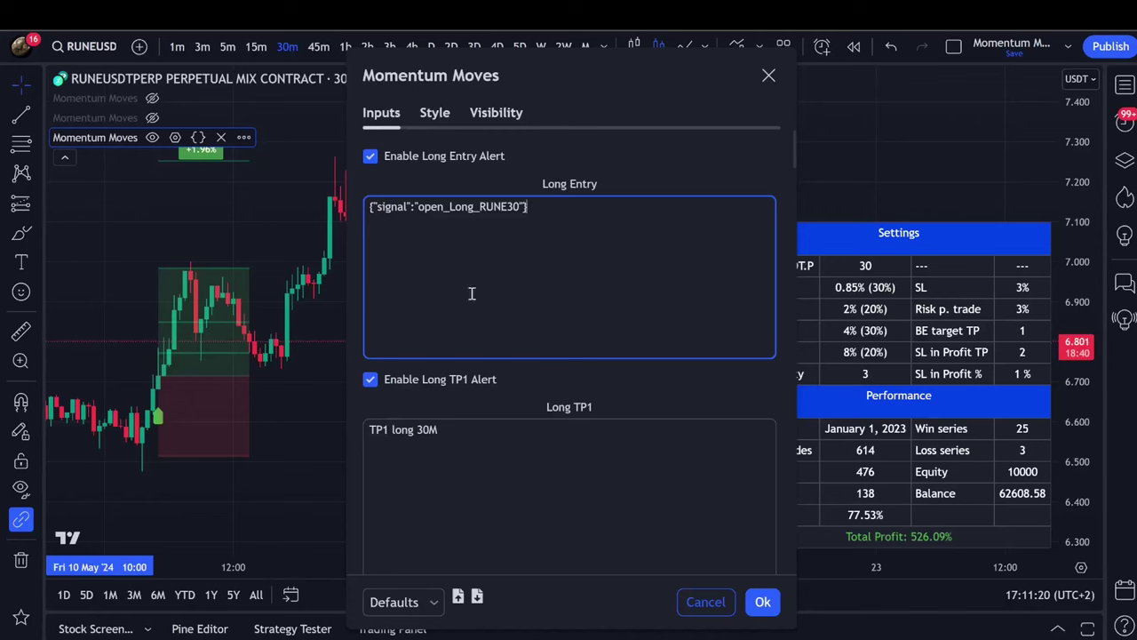
click(487, 436)
key(ctrl+a)
key(ctrl+v)
Replace the Long TP2 message with the closeTP2 webhook message.
scroll(487, 421, down, 1)
scroll(487, 413, down, 1)
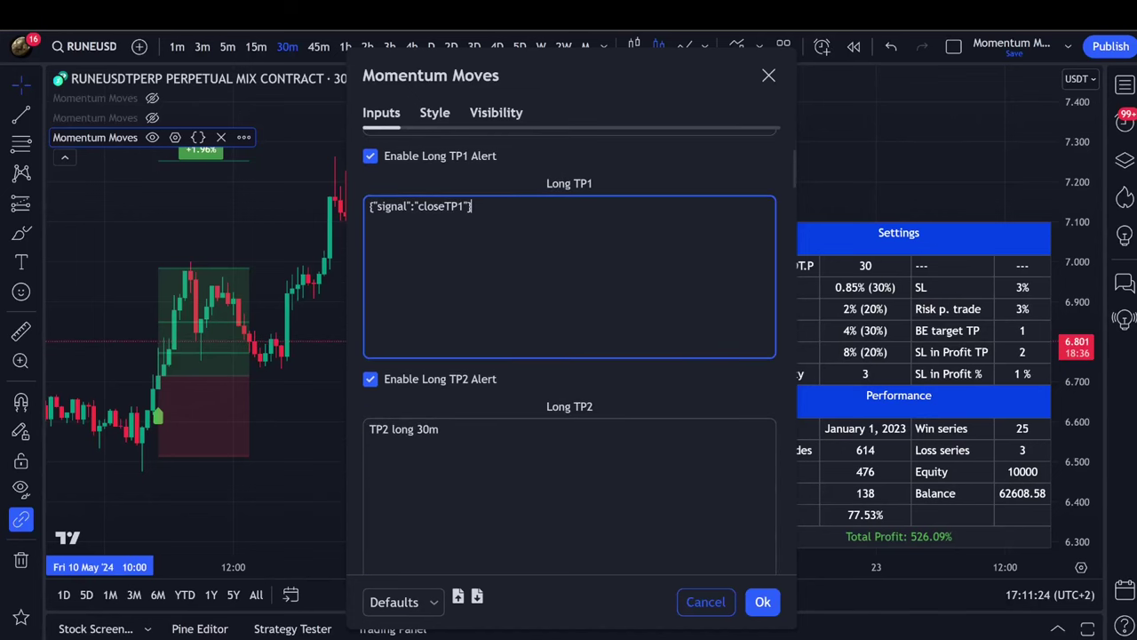
key(alt+Tab)
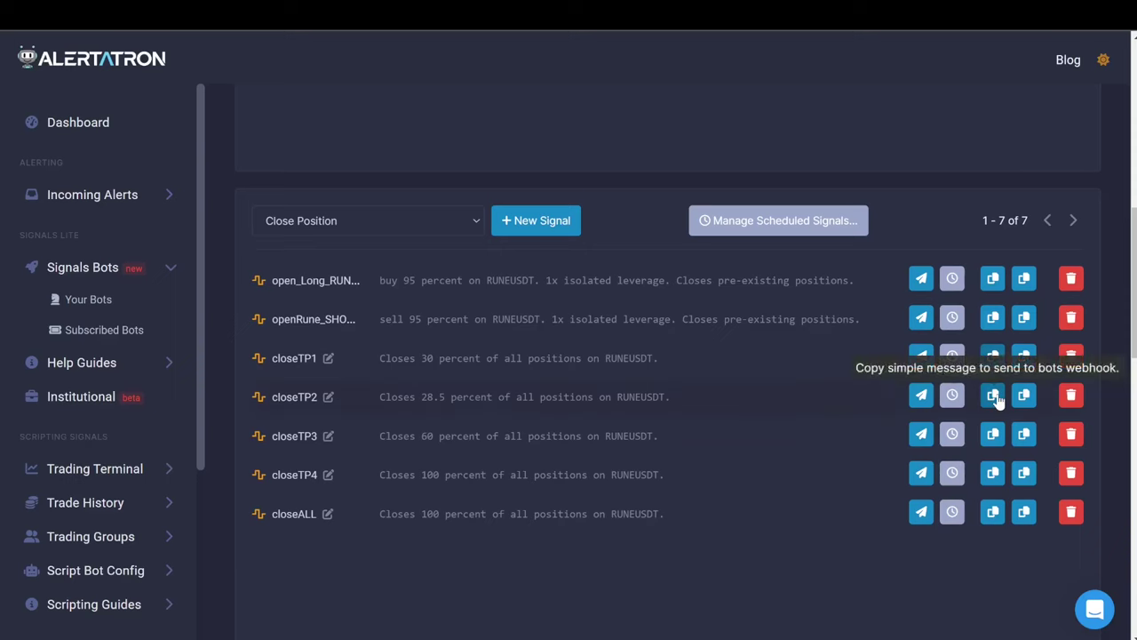
click(997, 400)
key(alt+Tab)
scroll(498, 302, down, 1)
click(475, 312)
key(ctrl+a)
key(ctrl+v)
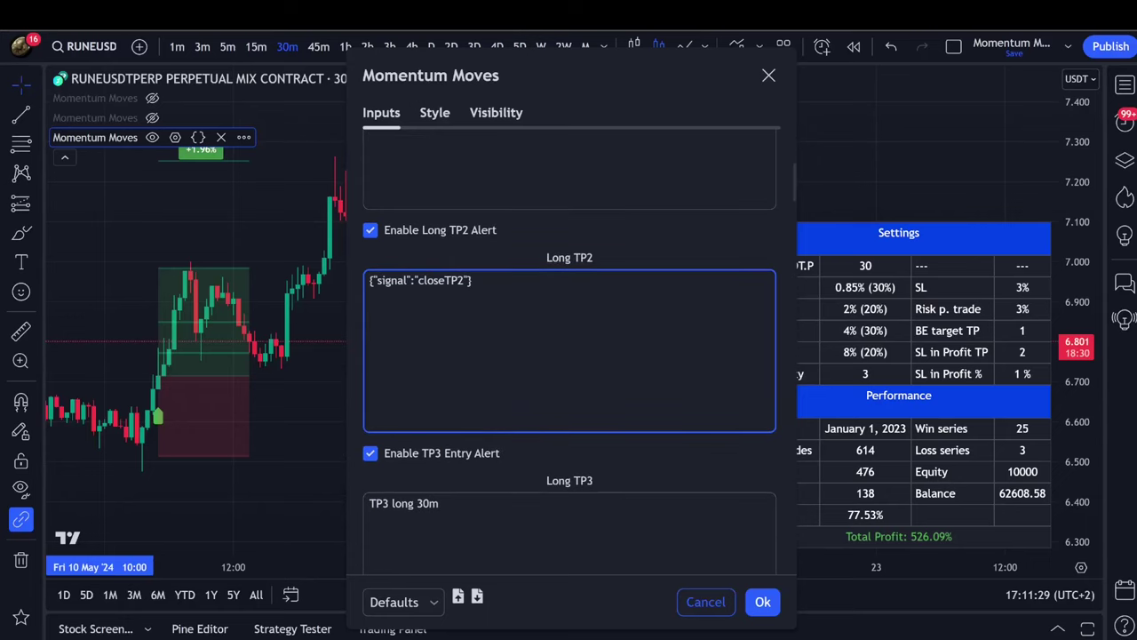
Replace the Long TP3 message with the closeTP3 webhook message.
key(alt+Tab)
scroll(764, 391, down, 1)
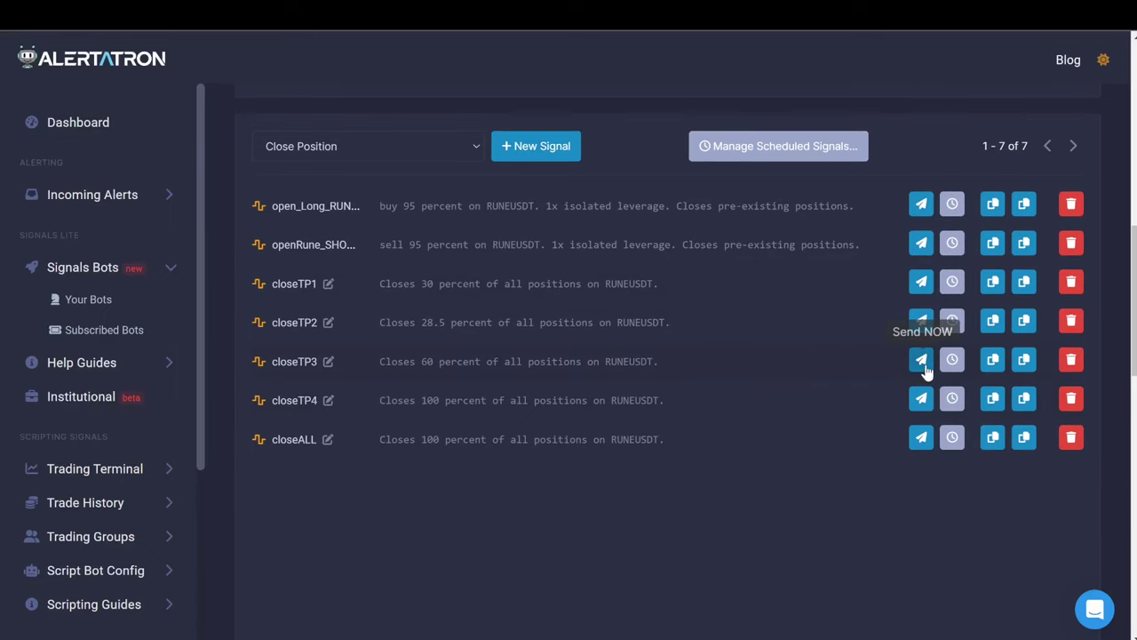
click(1023, 359)
key(alt+Tab)
scroll(479, 351, down, 2)
click(490, 371)
key(ctrl+a)
key(ctrl+v)
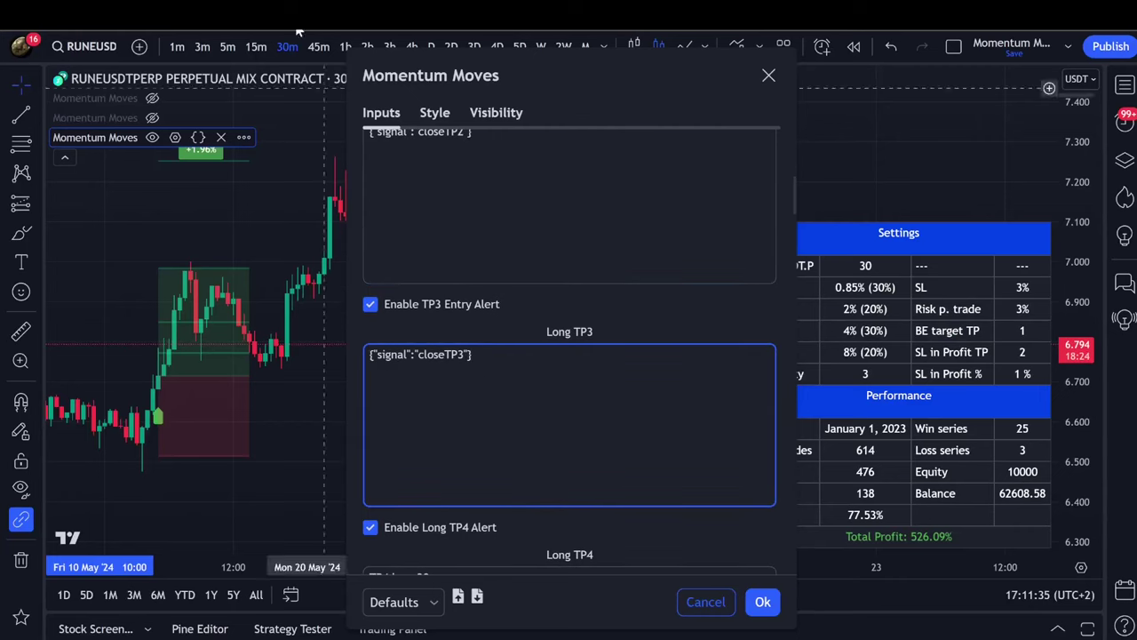
Replace the Long TP4 message with the closeTP4 webhook message.
key(alt+Tab)
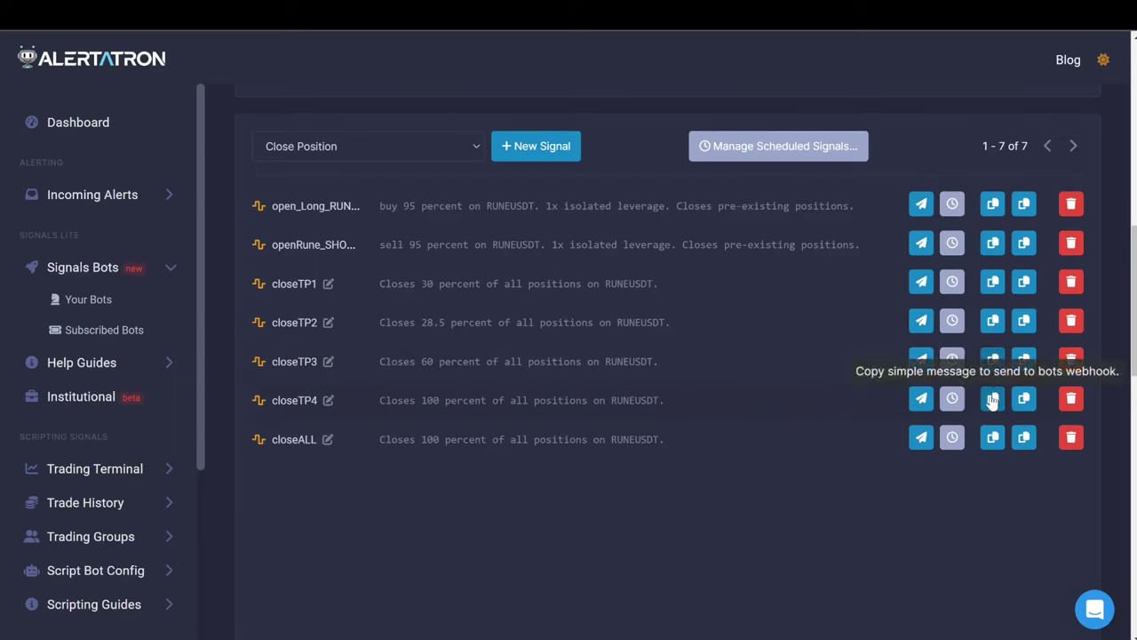
click(992, 401)
key(alt+Tab)
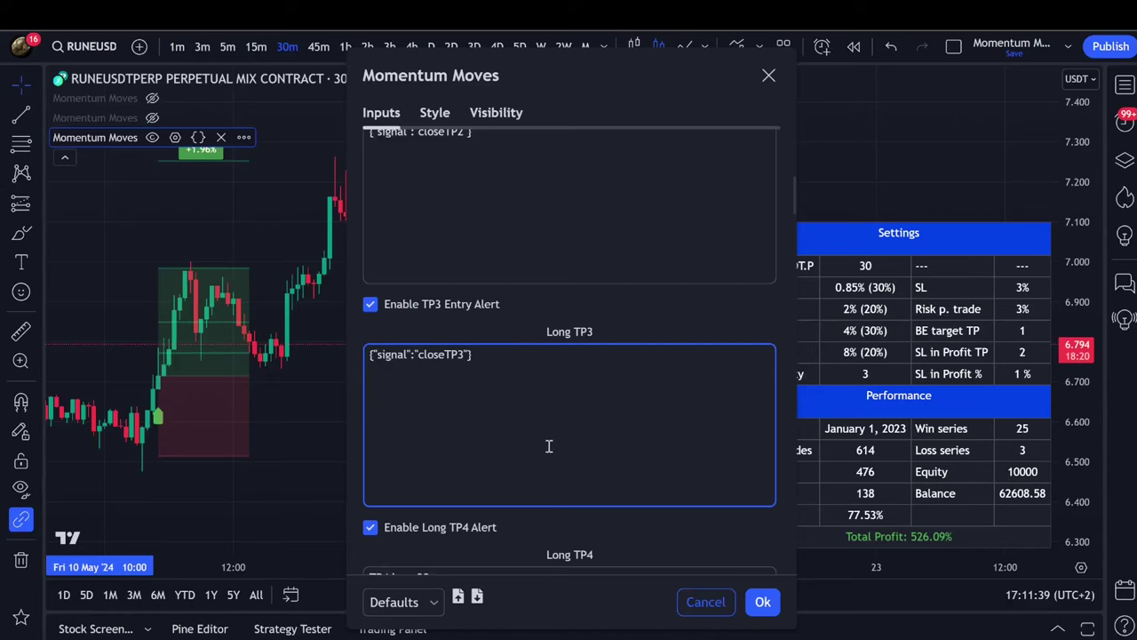
scroll(549, 446, down, 3)
click(498, 409)
key(ctrl+a)
key(ctrl+v)
Paste the closeALL webhook message into both the Long BE and Long SL boxes.
scroll(504, 408, down, 3)
scroll(462, 382, down, 1)
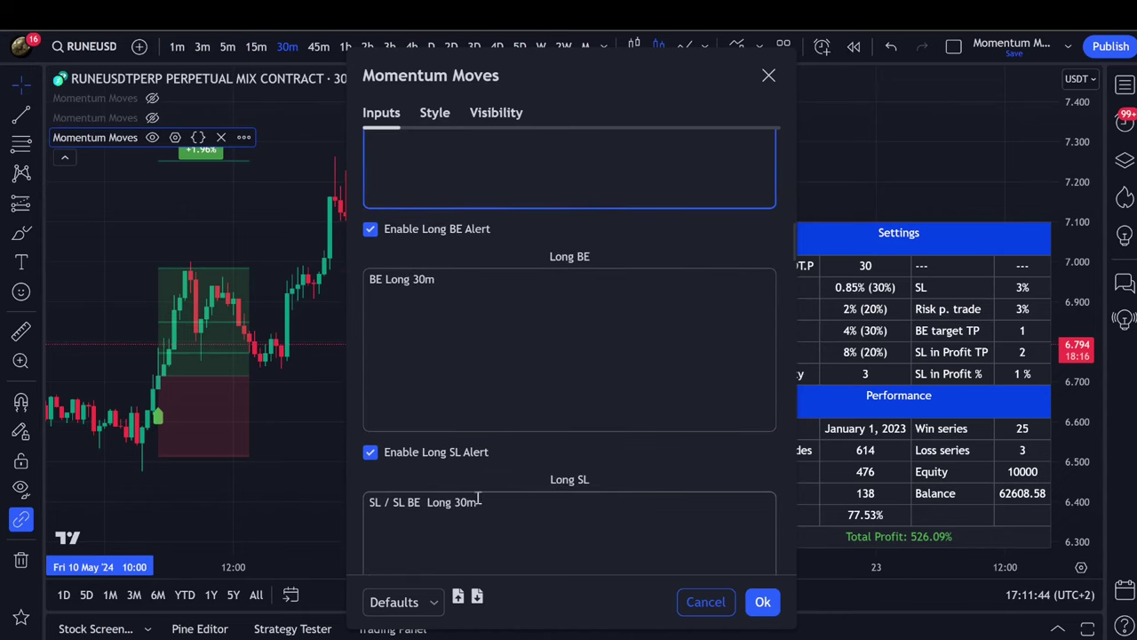
key(alt+Tab)
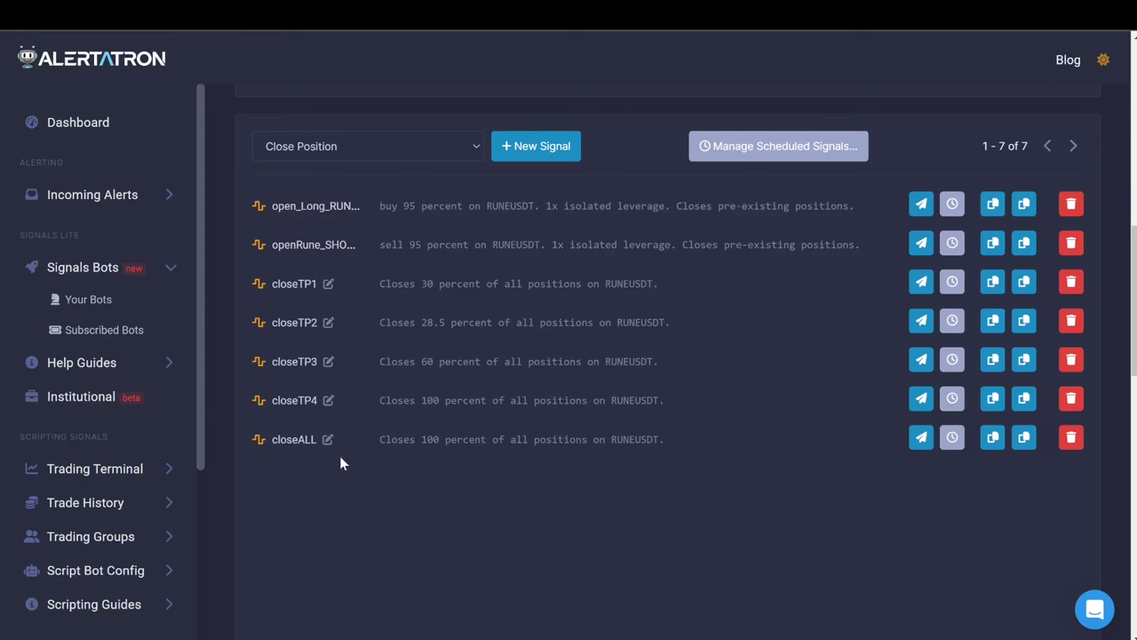
click(919, 439)
click(1022, 438)
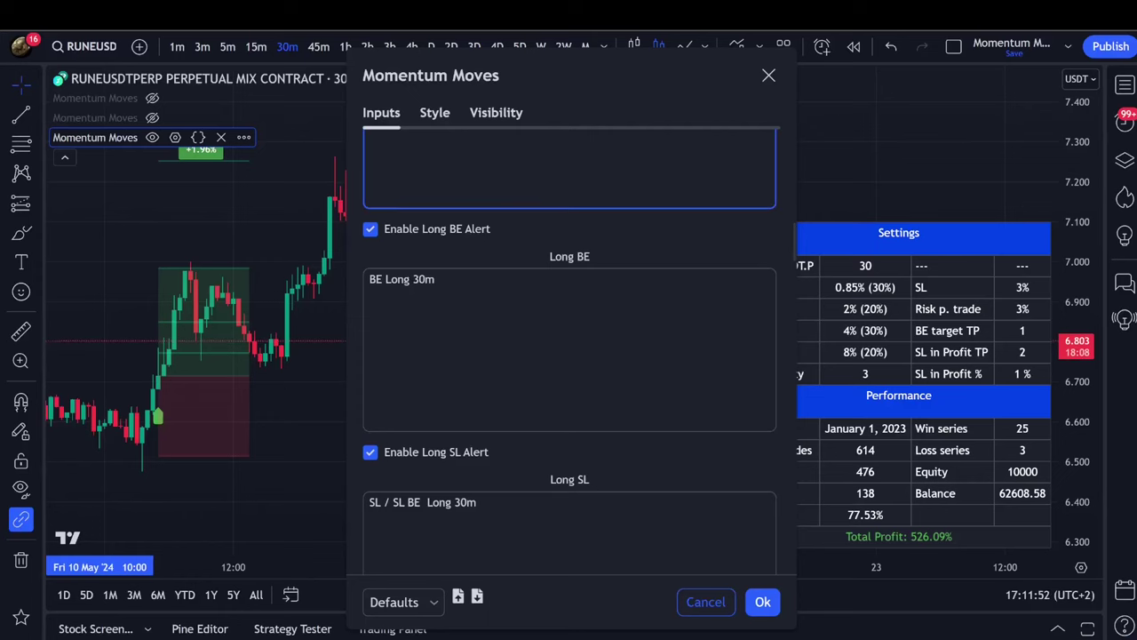
scroll(467, 294, down, 2)
click(473, 252)
key(ctrl+a)
key(ctrl+v)
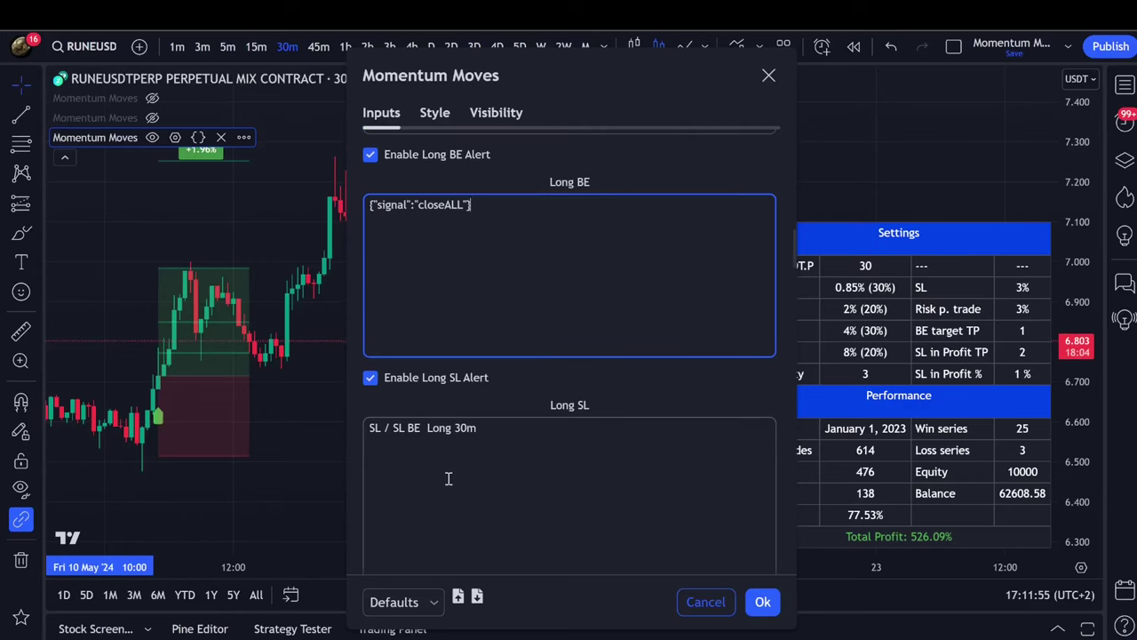
click(449, 479)
key(ctrl+a)
key(ctrl+v)
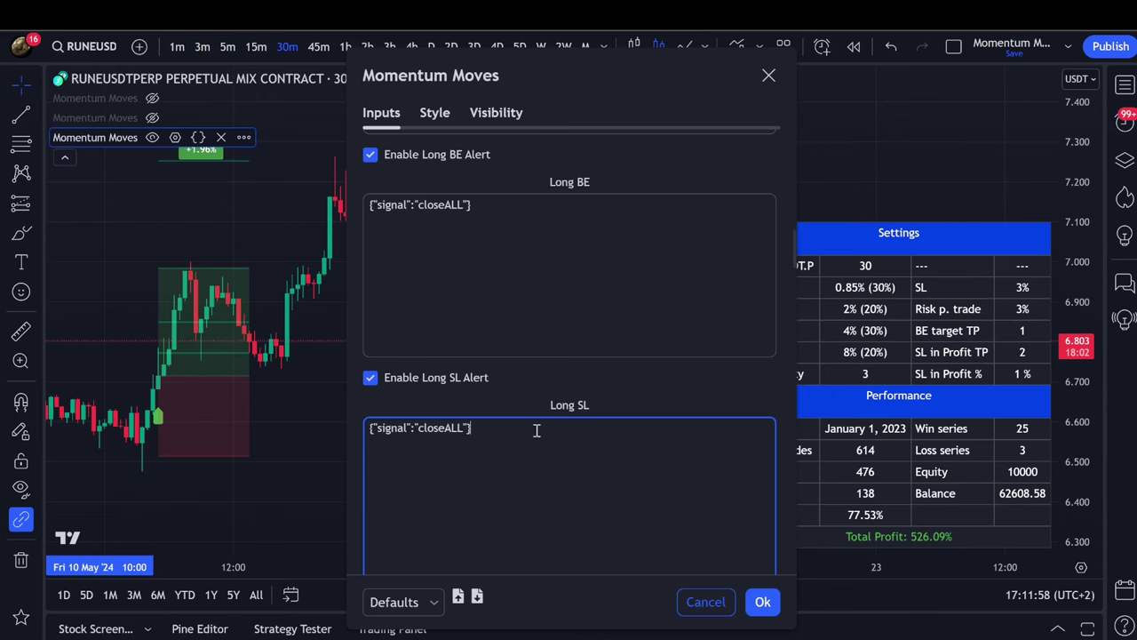
Paste the openRune_SHORT_30m signal message into the Short Entry box.
scroll(479, 463, down, 3)
scroll(469, 342, down, 5)
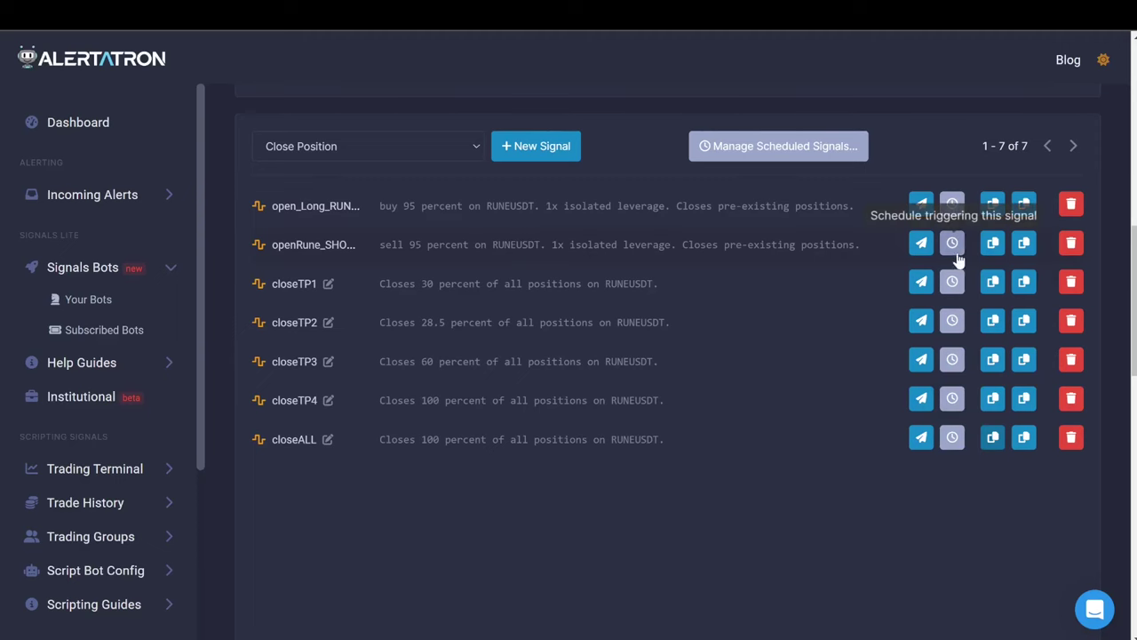
click(993, 245)
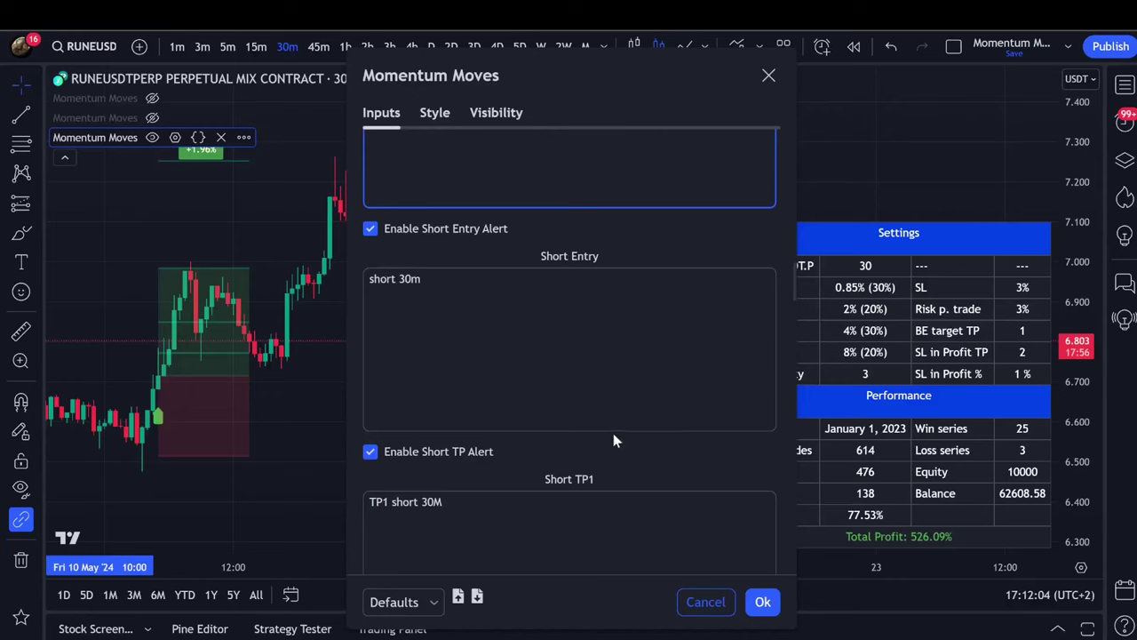
scroll(533, 338, down, 3)
scroll(487, 325, up, 3)
triple_click(487, 326)
key(ctrl+v)
Put the closeALL message into Short SL and apply the indicator settings.
scroll(492, 337, down, 2)
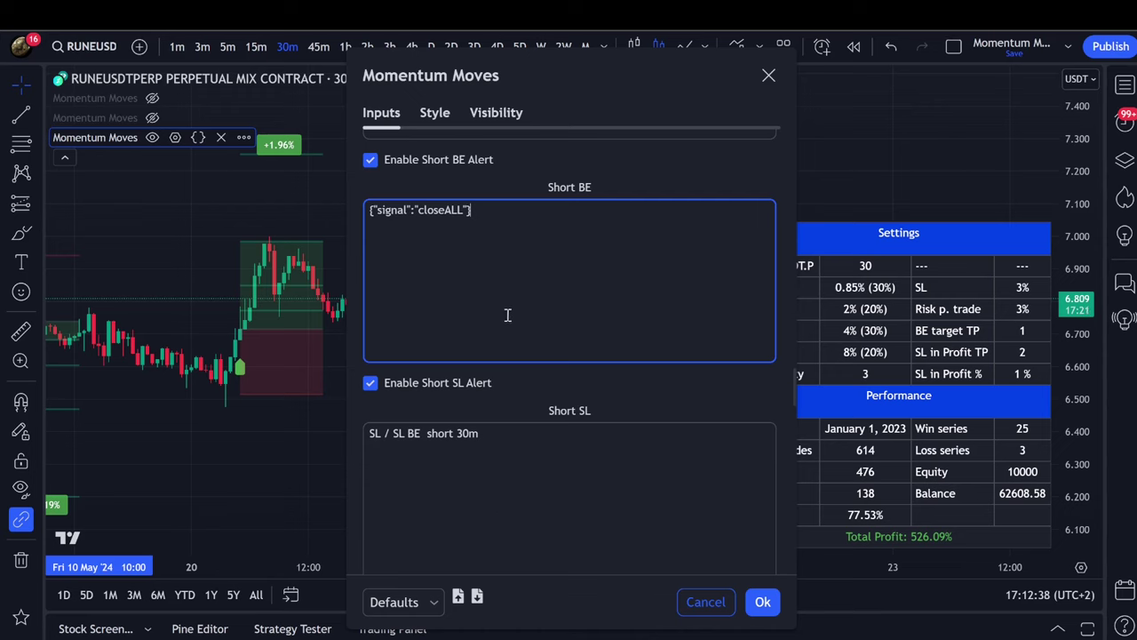
scroll(507, 314, down, 2)
triple_click(500, 361)
key(ctrl+v)
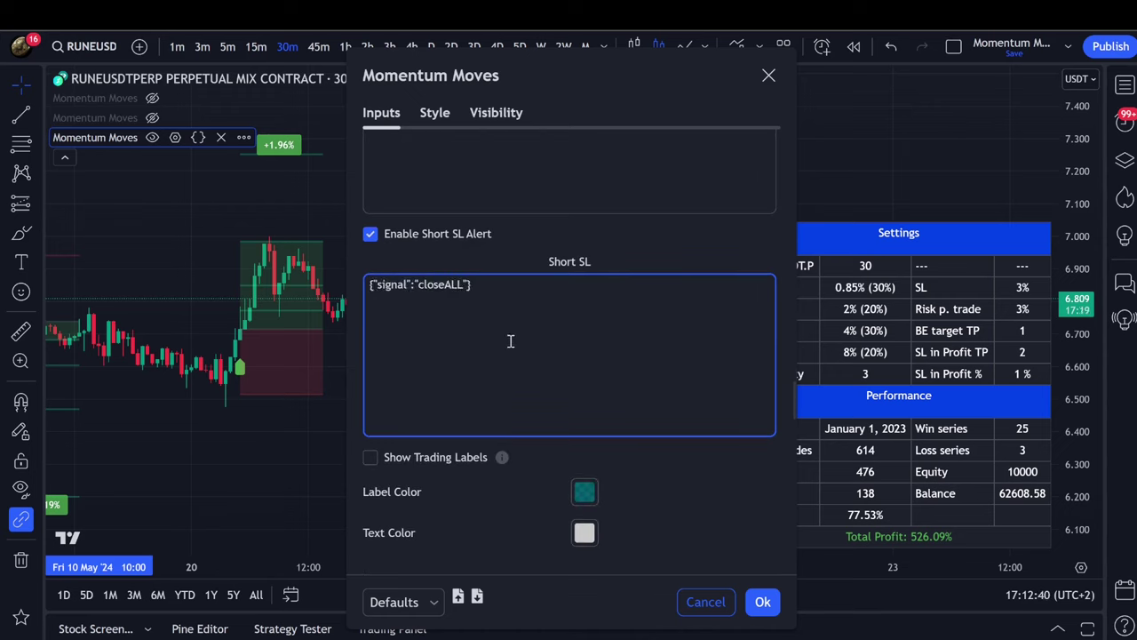
scroll(519, 343, up, 2)
scroll(510, 444, up, 5)
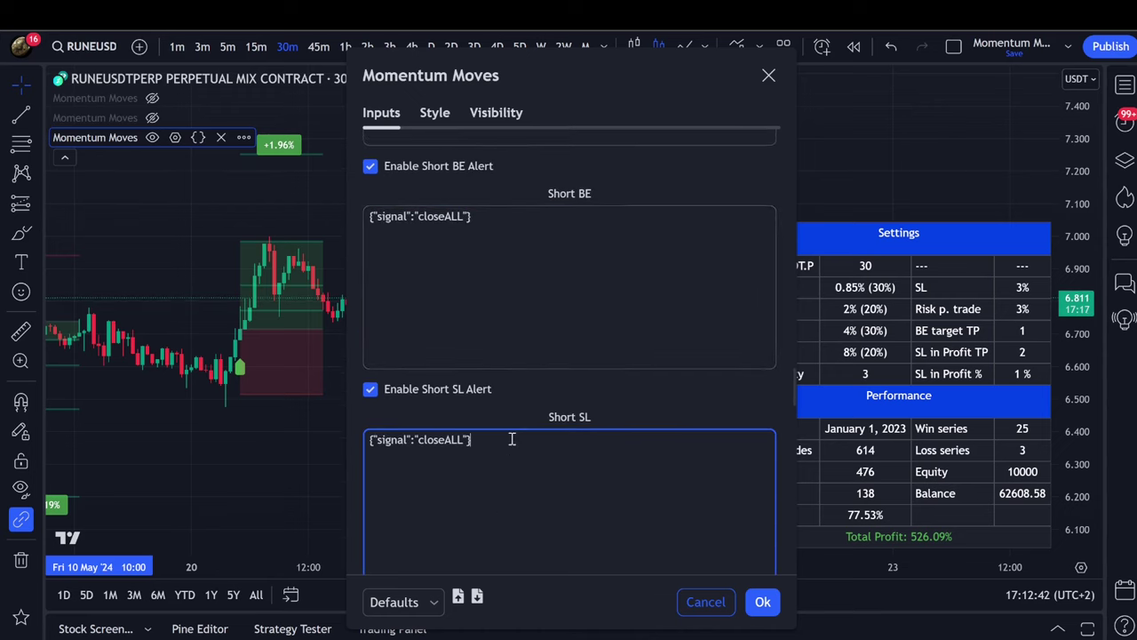
scroll(503, 406, up, 4)
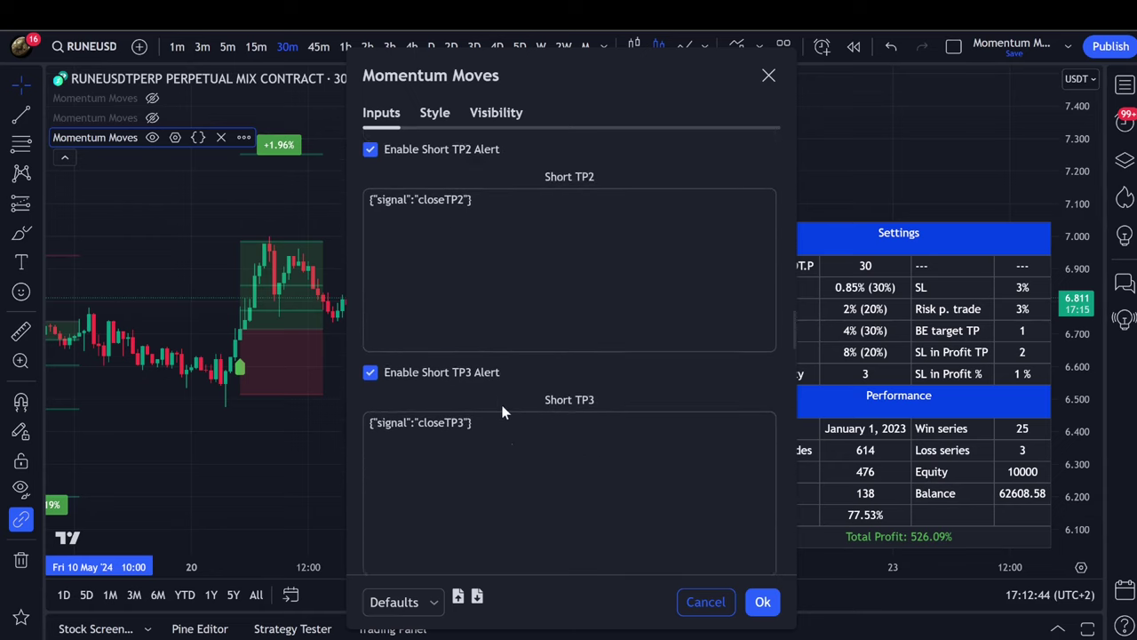
scroll(629, 411, up, 6)
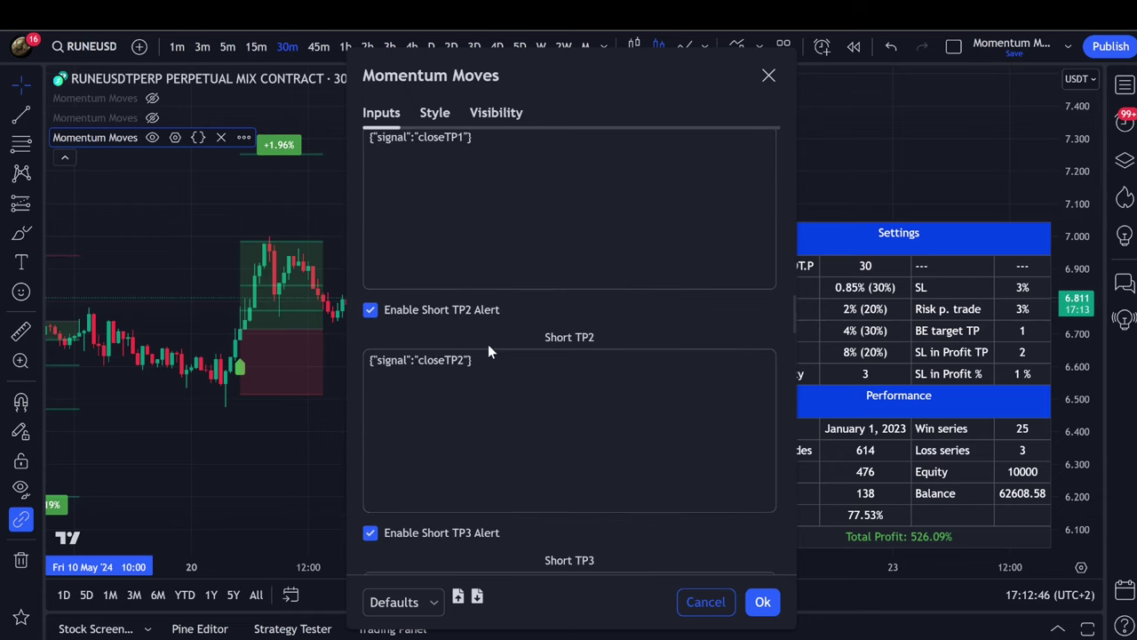
click(763, 602)
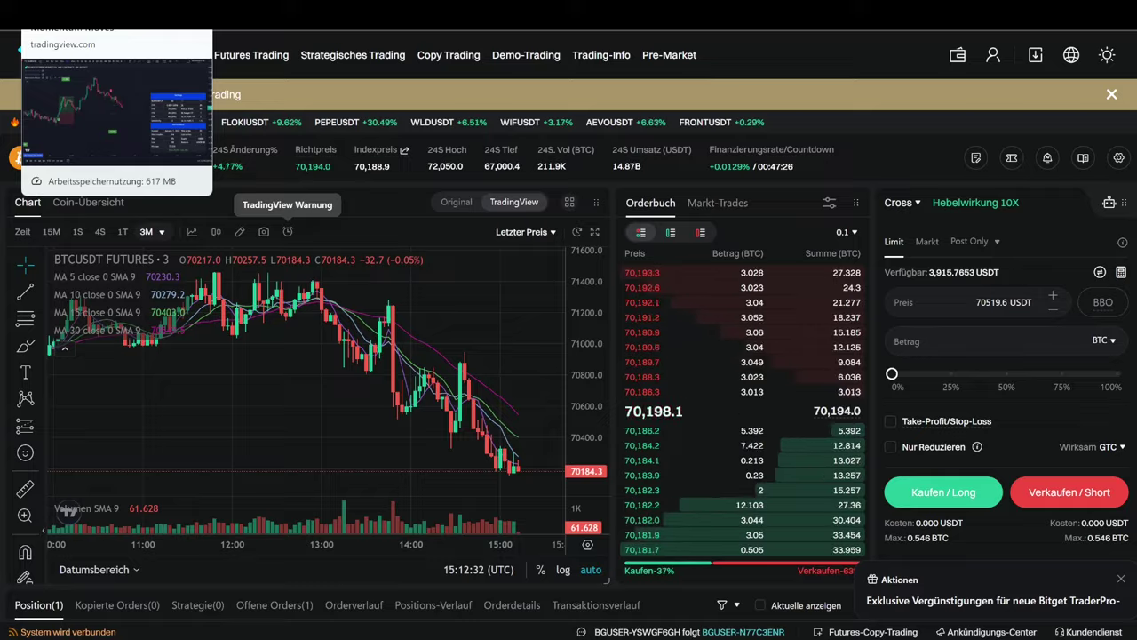
Review the Alertatron bot's status and webhook address, then return to Bitget's BTCUSDT futures page.
click(107, 14)
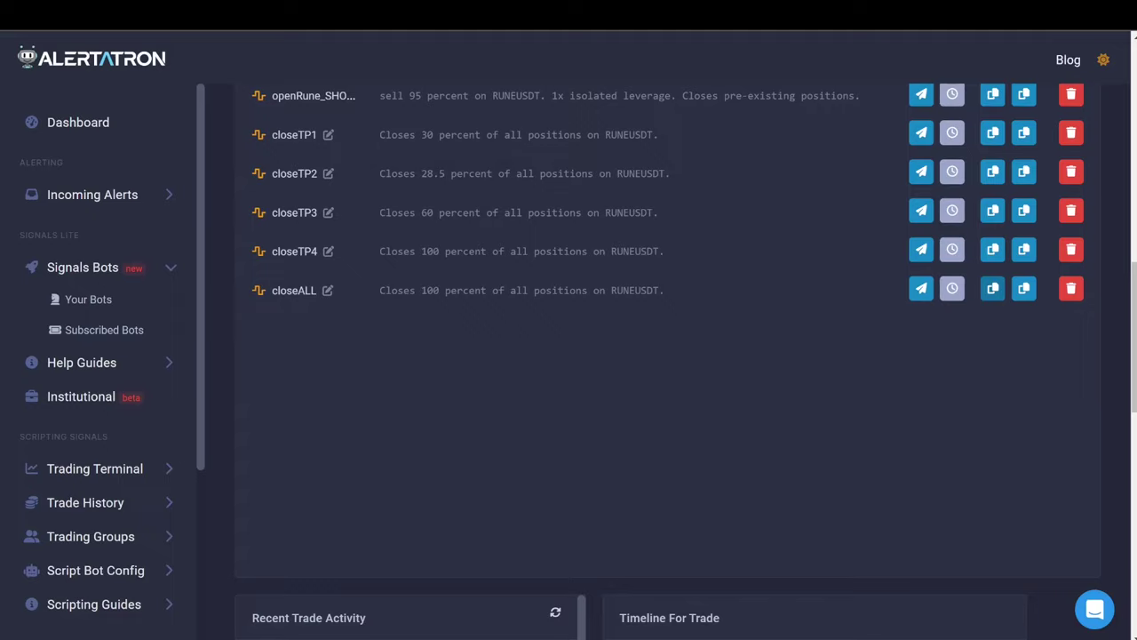
scroll(779, 266, up, 7)
scroll(860, 296, up, 3)
scroll(787, 326, down, 3)
mouse_move(817, 264)
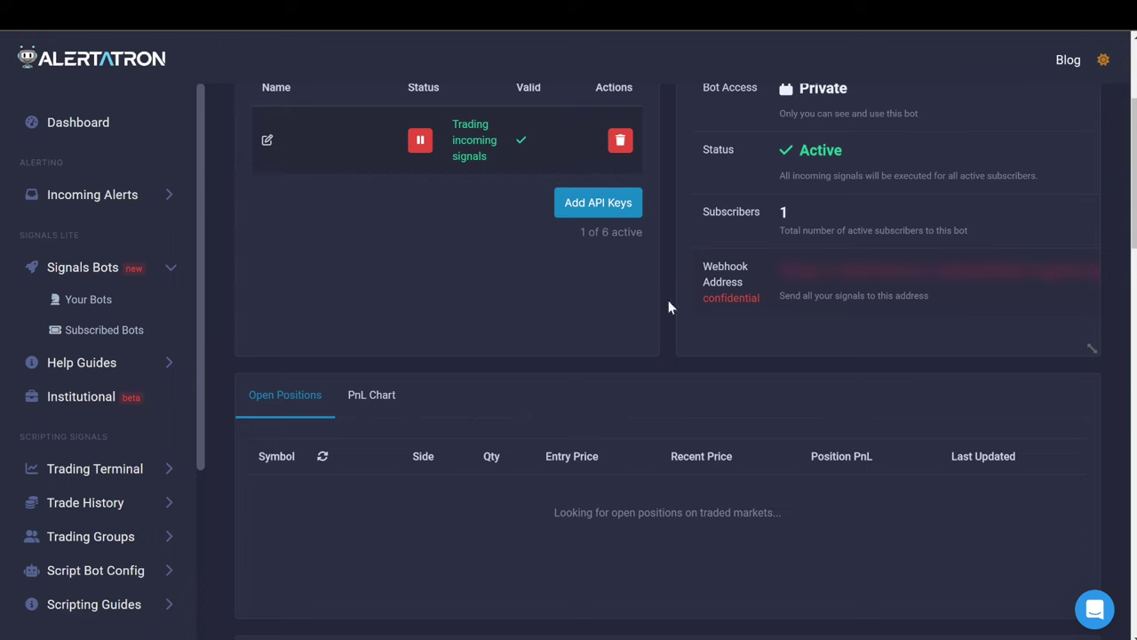
click(418, 14)
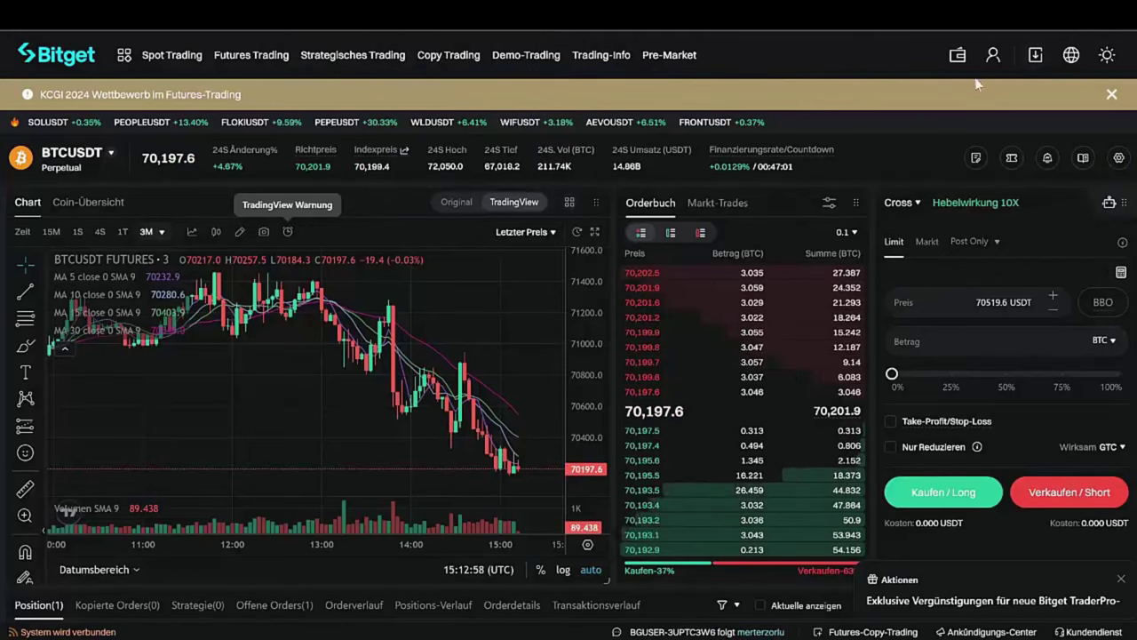
Start a system-generated Bitget API key, note it 'MMomentun MOves', and enter a passphrase.
mouse_move(995, 66)
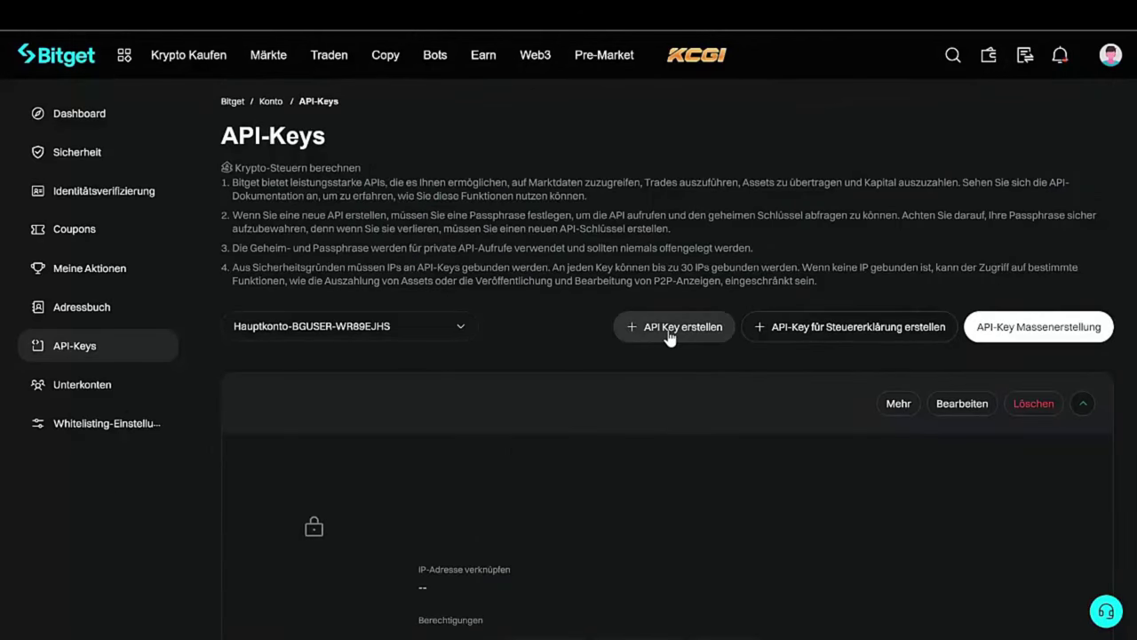
click(669, 336)
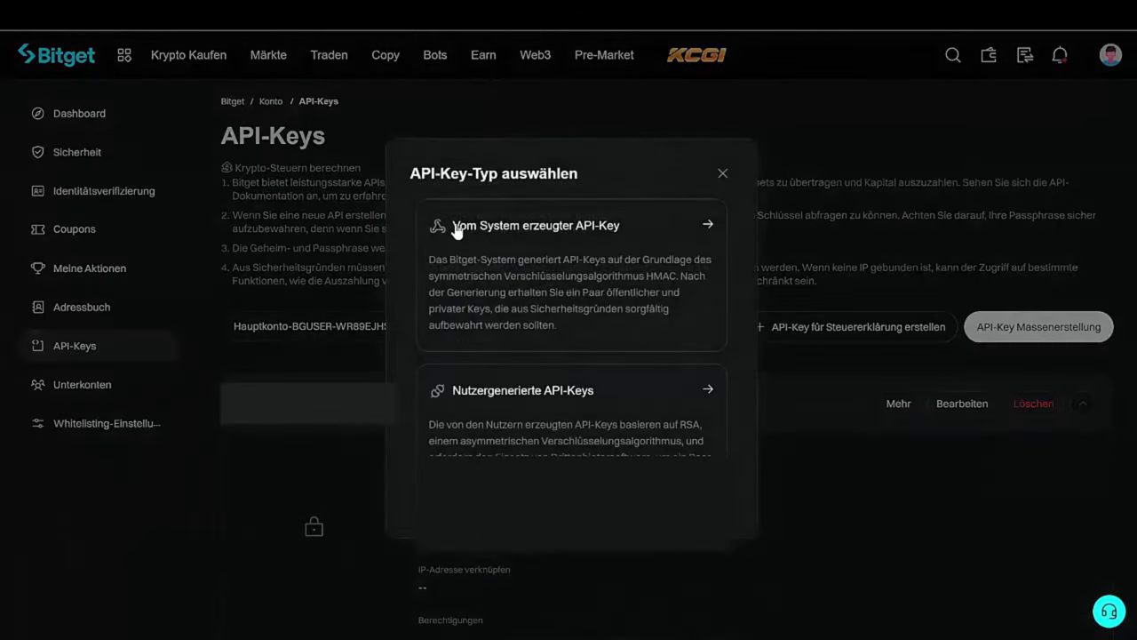
click(548, 232)
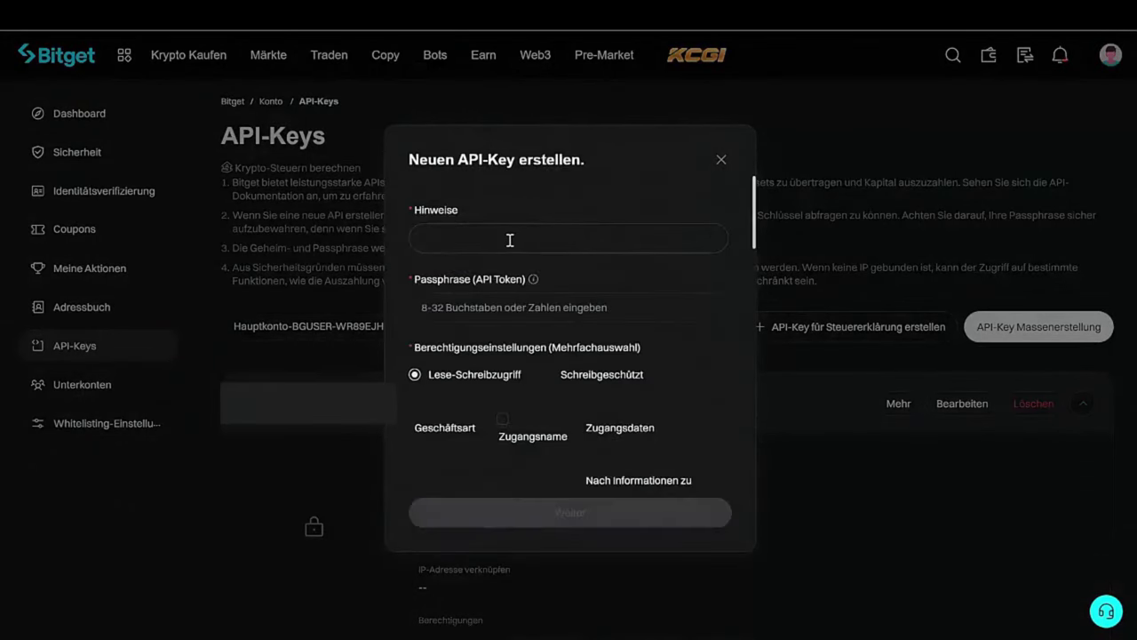
click(509, 240)
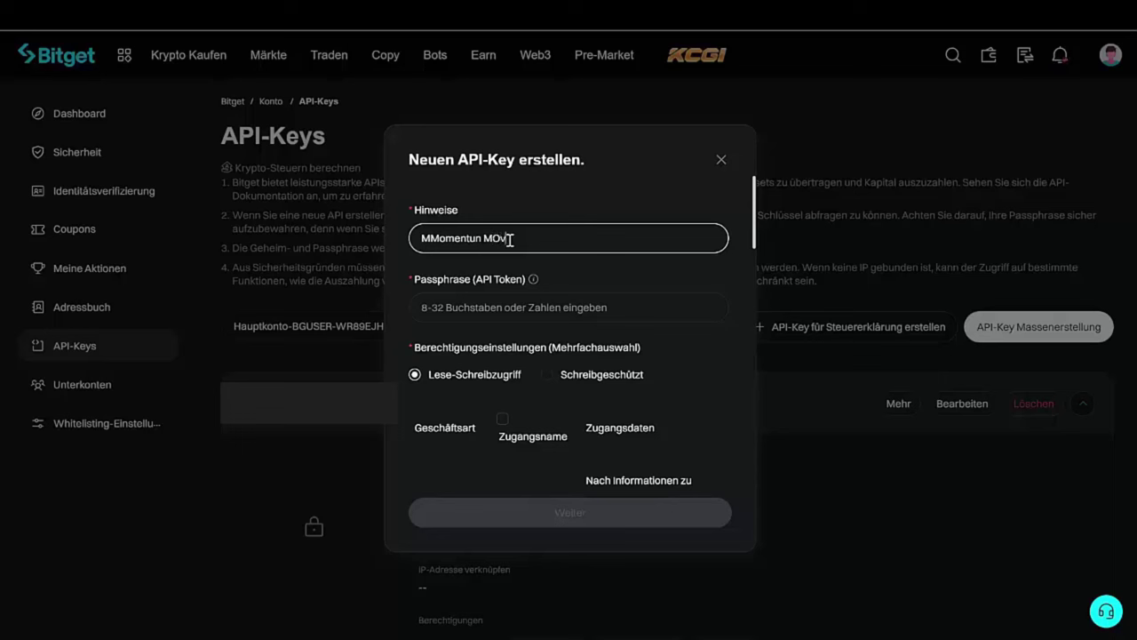
click(474, 312)
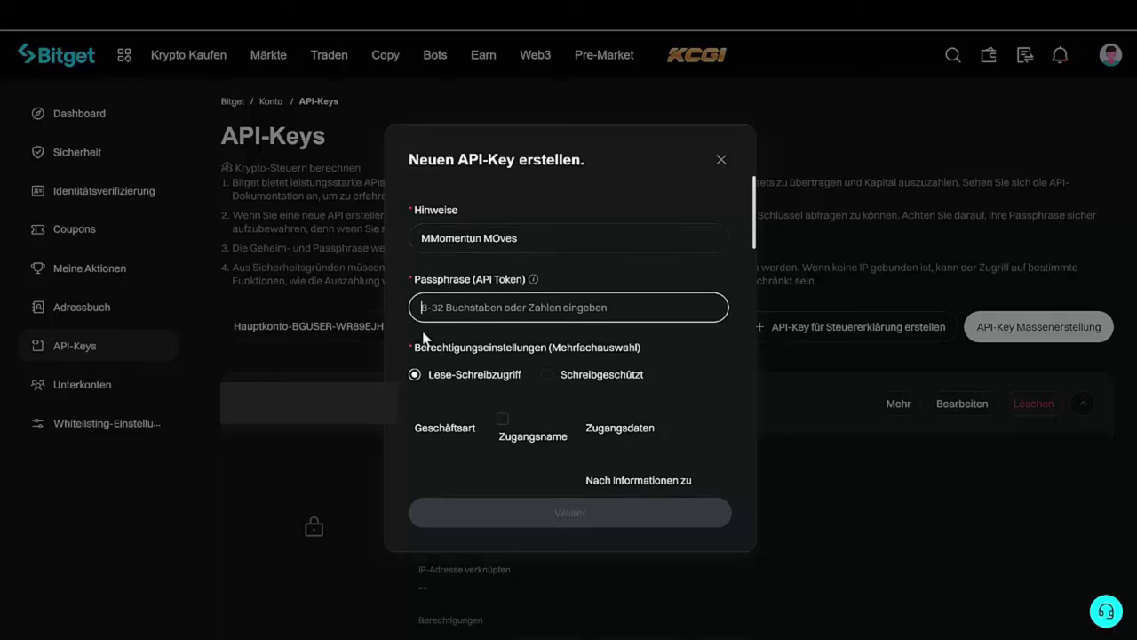
text(1234567)
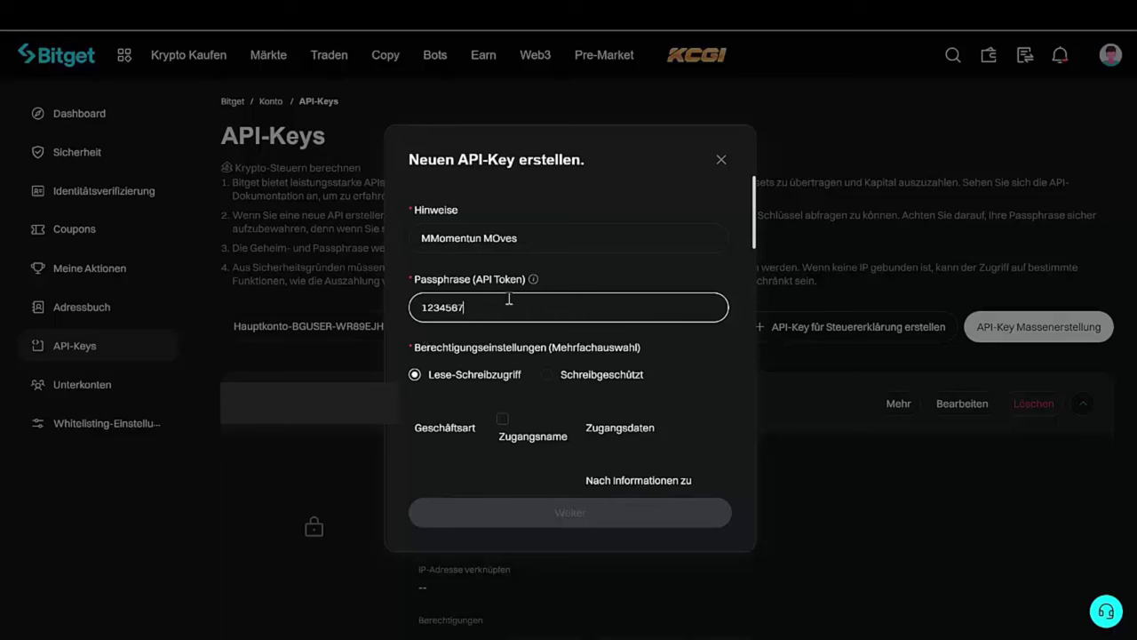
text(8)
Grant the key Futures Orders and Bestände (positions) permissions, then continue to security verification.
scroll(519, 309, down, 1)
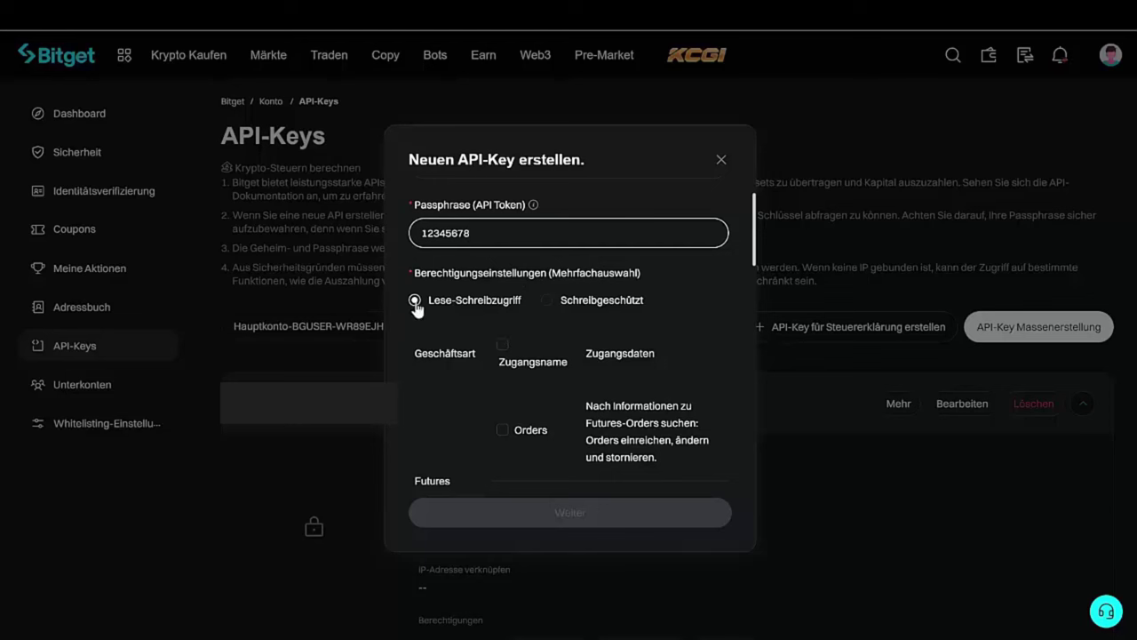
scroll(414, 304, down, 3)
click(501, 282)
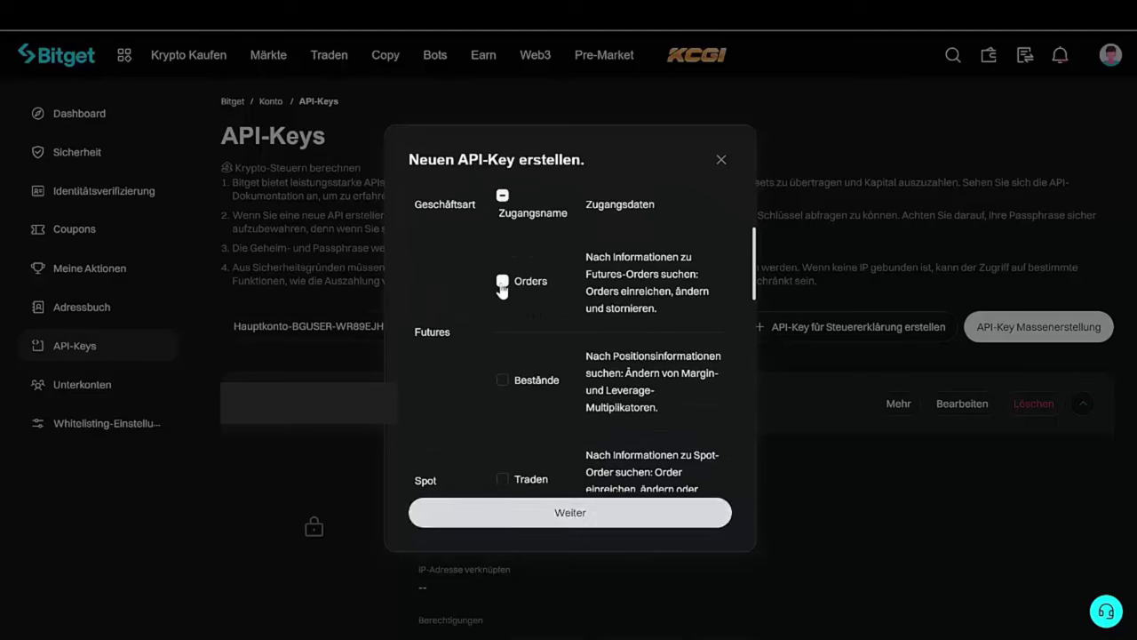
click(503, 380)
scroll(496, 337, down, 5)
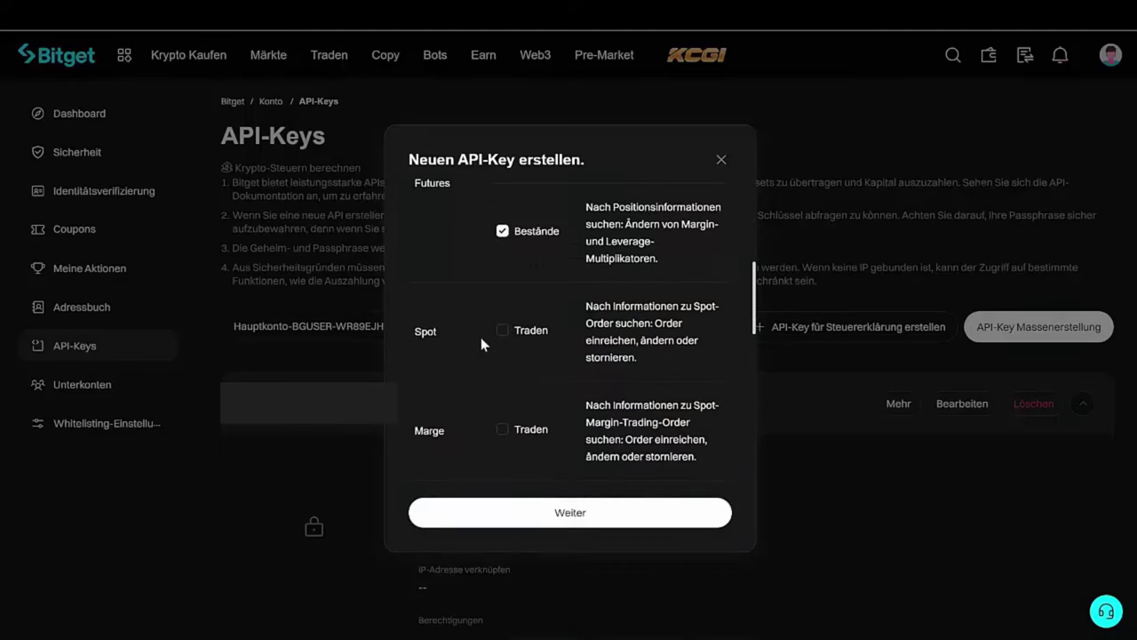
scroll(503, 362, down, 5)
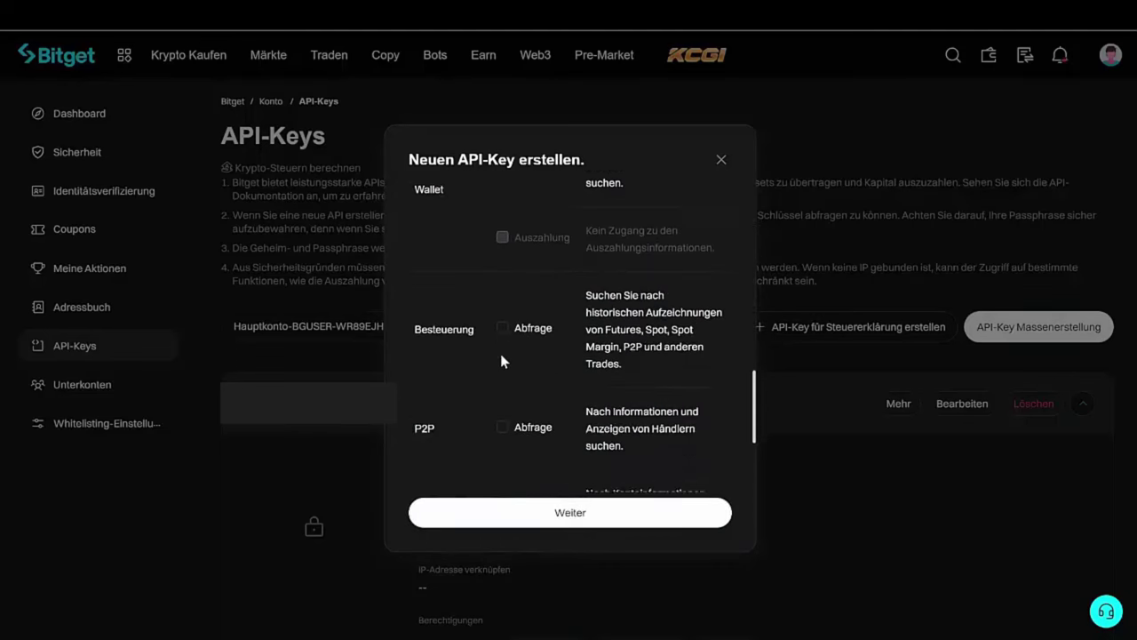
scroll(500, 354, up, 8)
scroll(497, 346, down, 12)
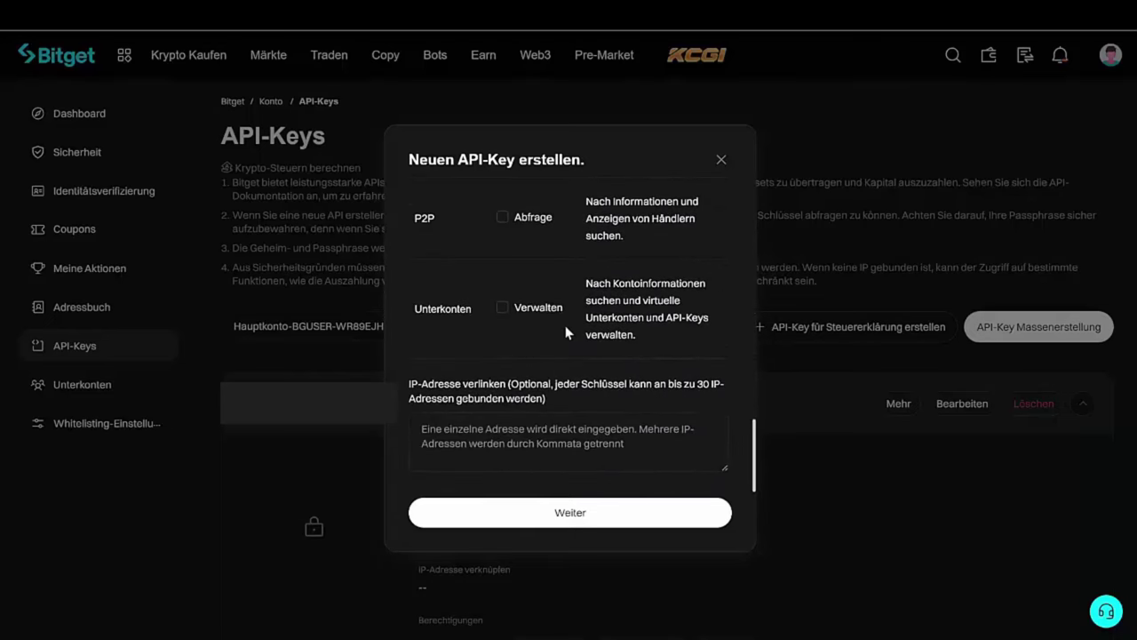
scroll(567, 331, up, 3)
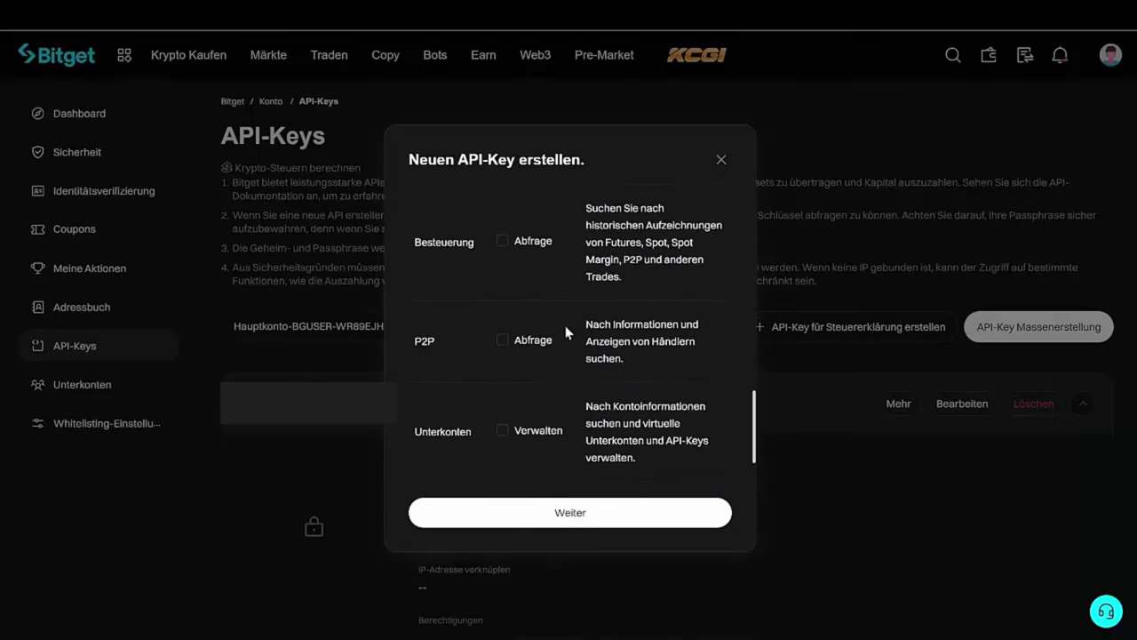
click(581, 519)
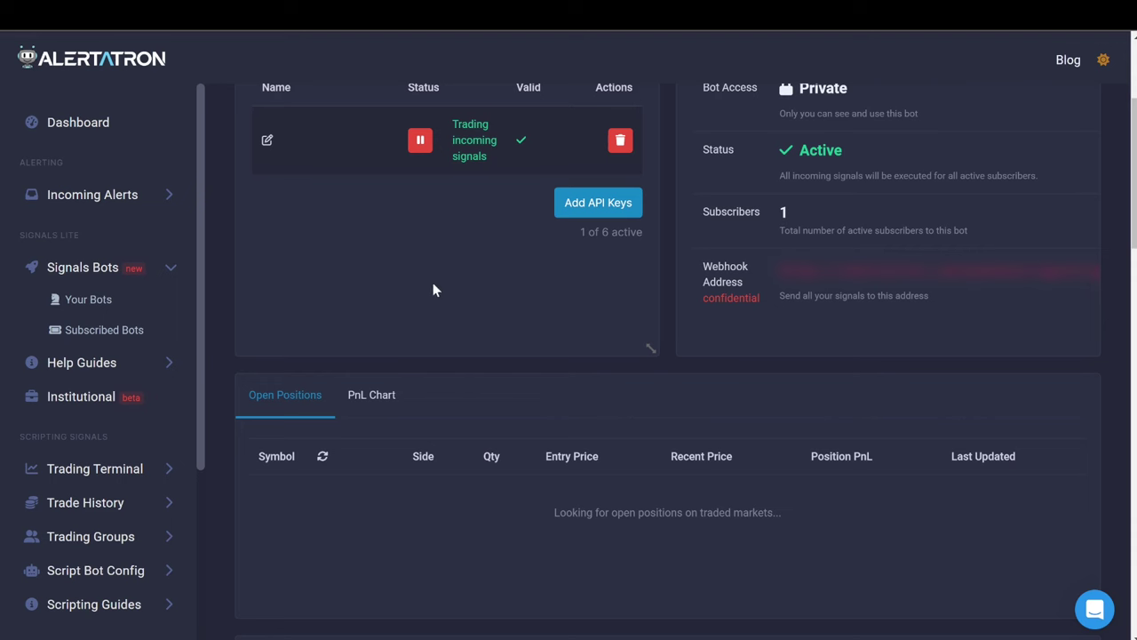
Open Alertatron's Add API Keys form, try the key and secret fields, then cancel without adding keys.
click(572, 220)
click(351, 275)
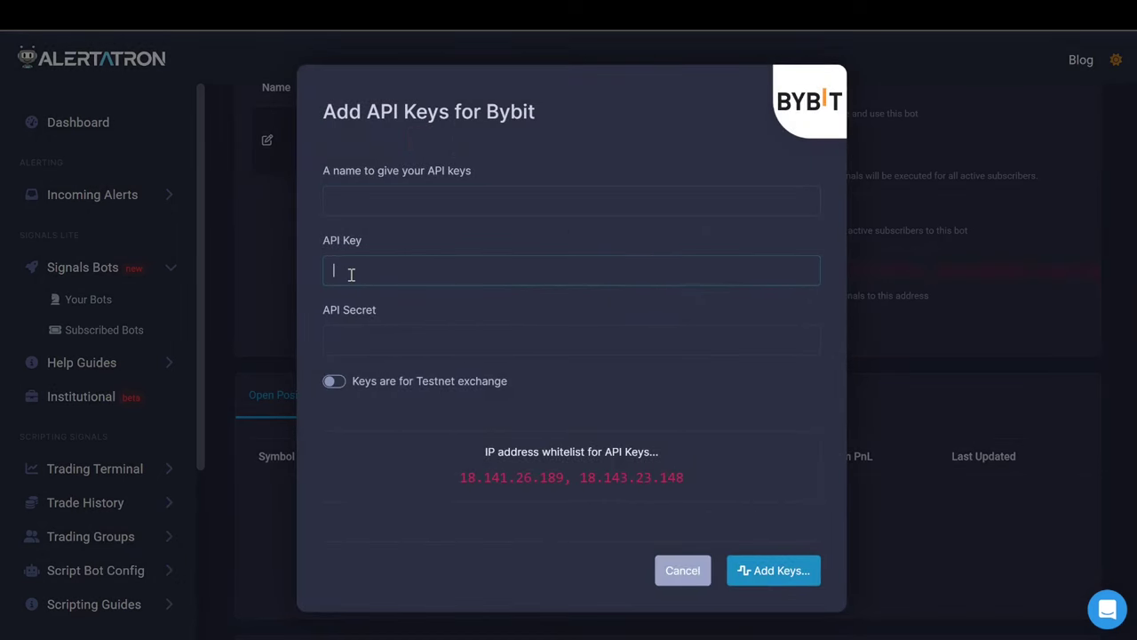
click(362, 267)
click(365, 335)
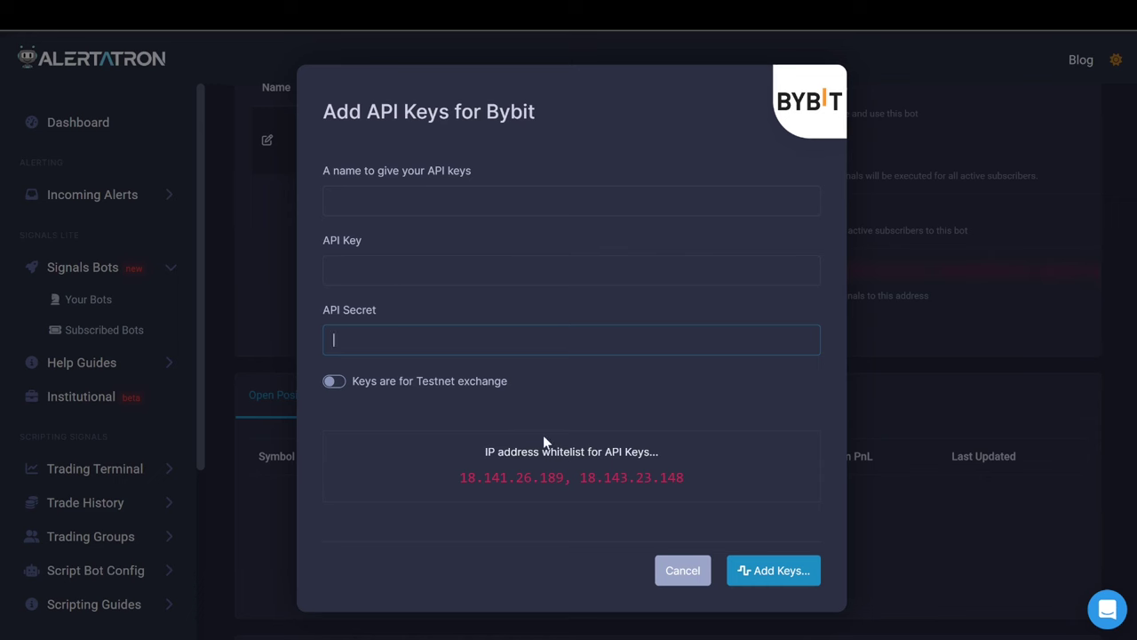
click(981, 274)
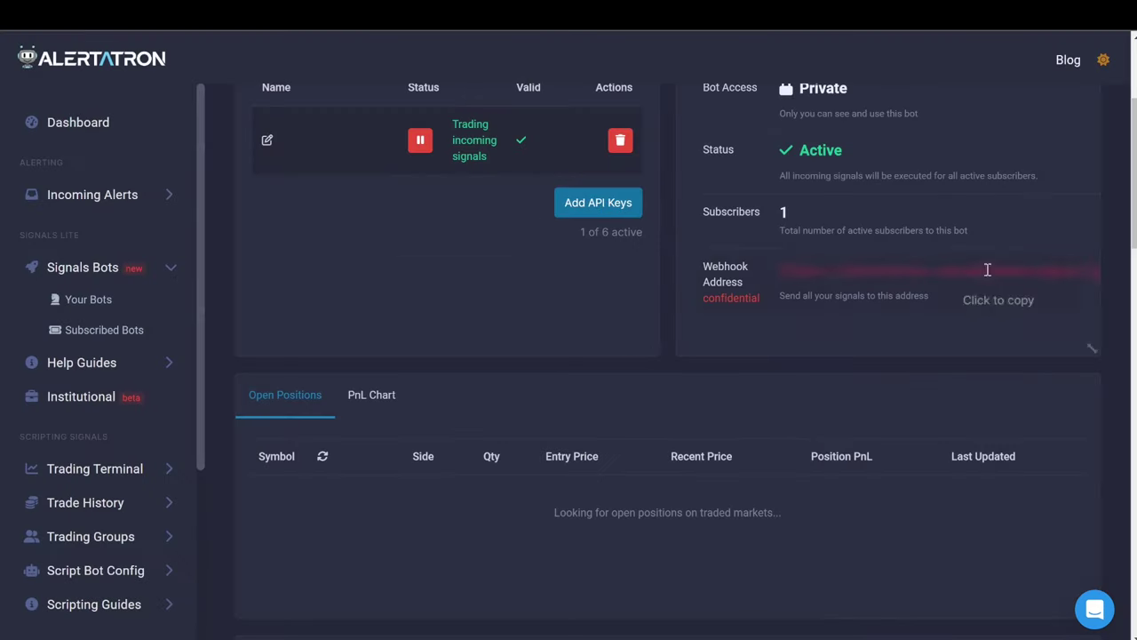
mouse_move(520, 149)
Copy the Alertatron webhook address and review the Momentum Moves indicator settings in TradingView.
click(808, 271)
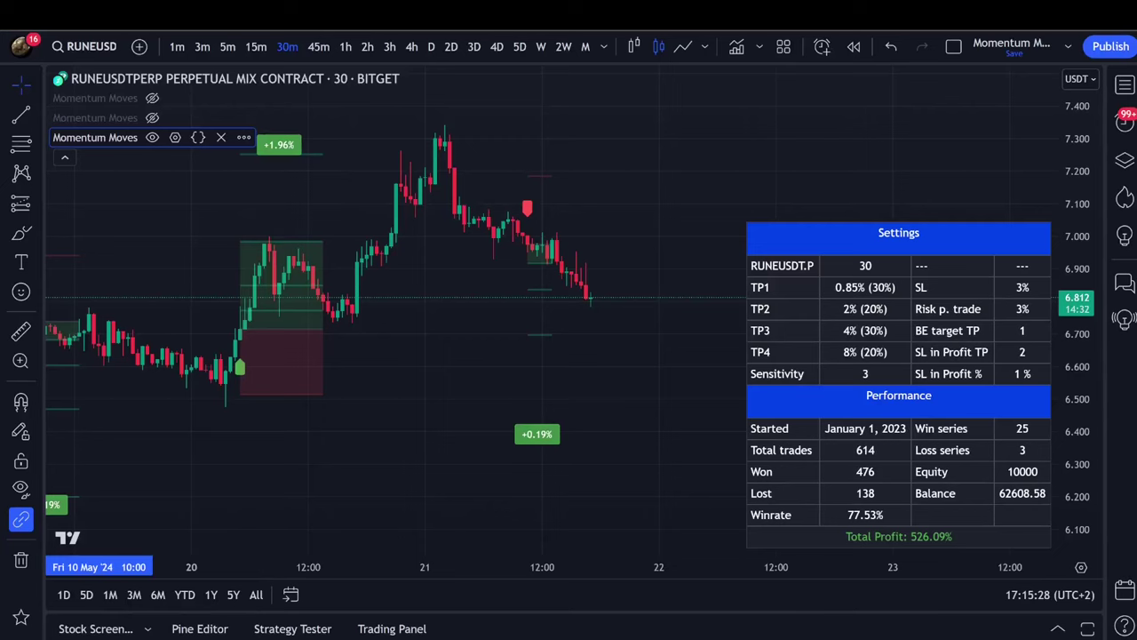
click(175, 137)
scroll(538, 307, down, 5)
scroll(538, 308, up, 5)
key(Escape)
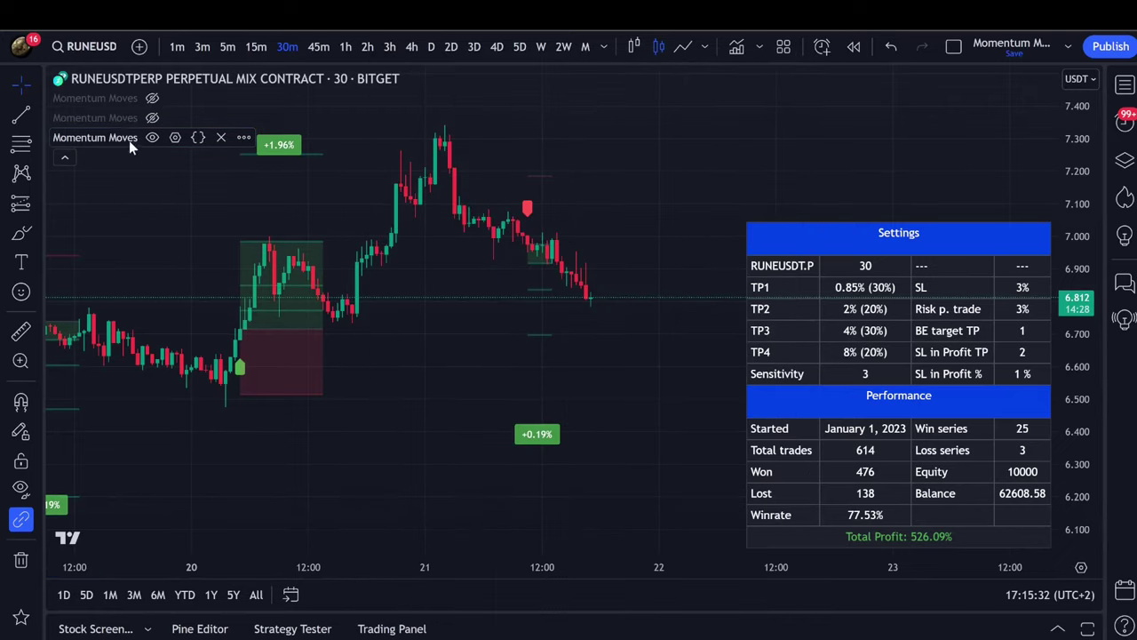
Add a Momentum Moves alert on RUNEUSDT.P 30m named 'Momentum Moves Rune 30 TEst'.
click(244, 137)
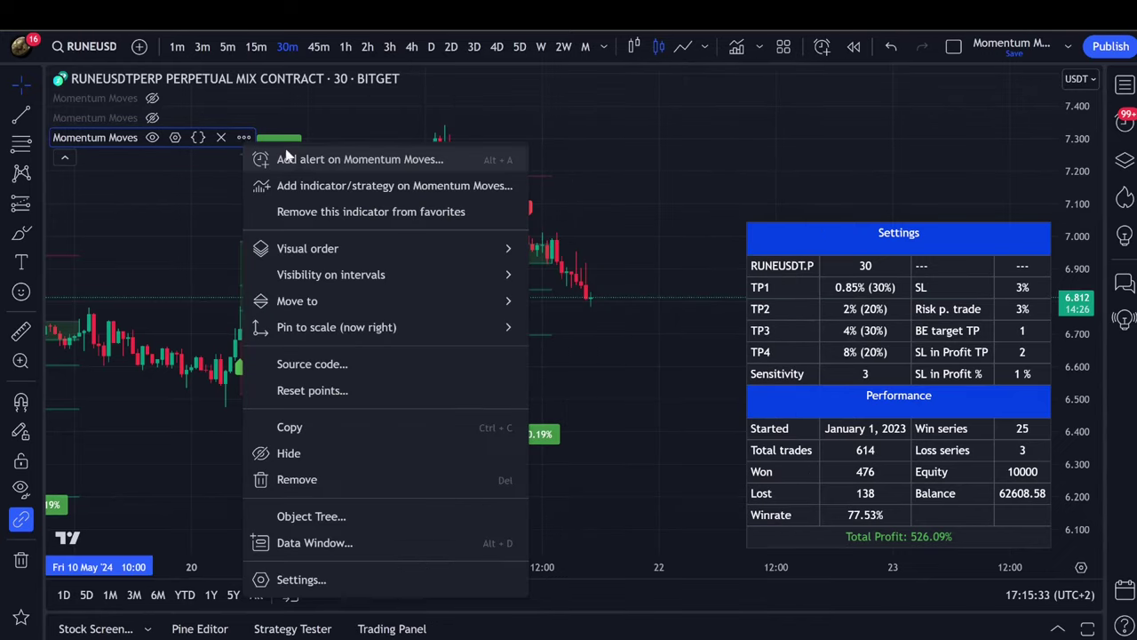
click(336, 162)
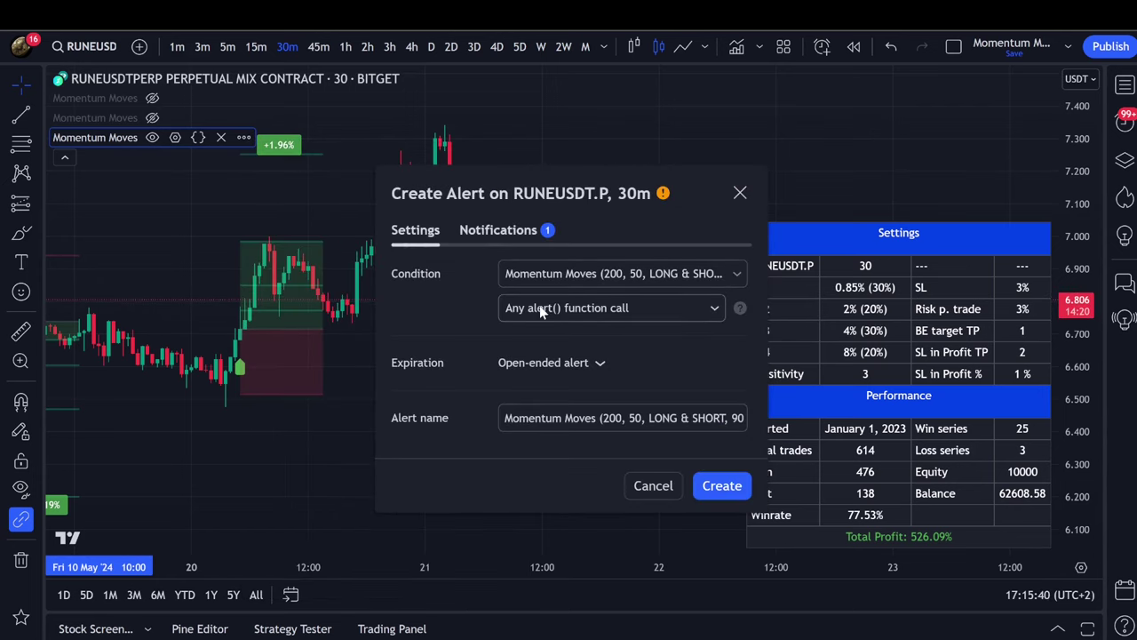
drag(602, 417, 779, 428)
key(ctrl+v)
text(Rune 30)
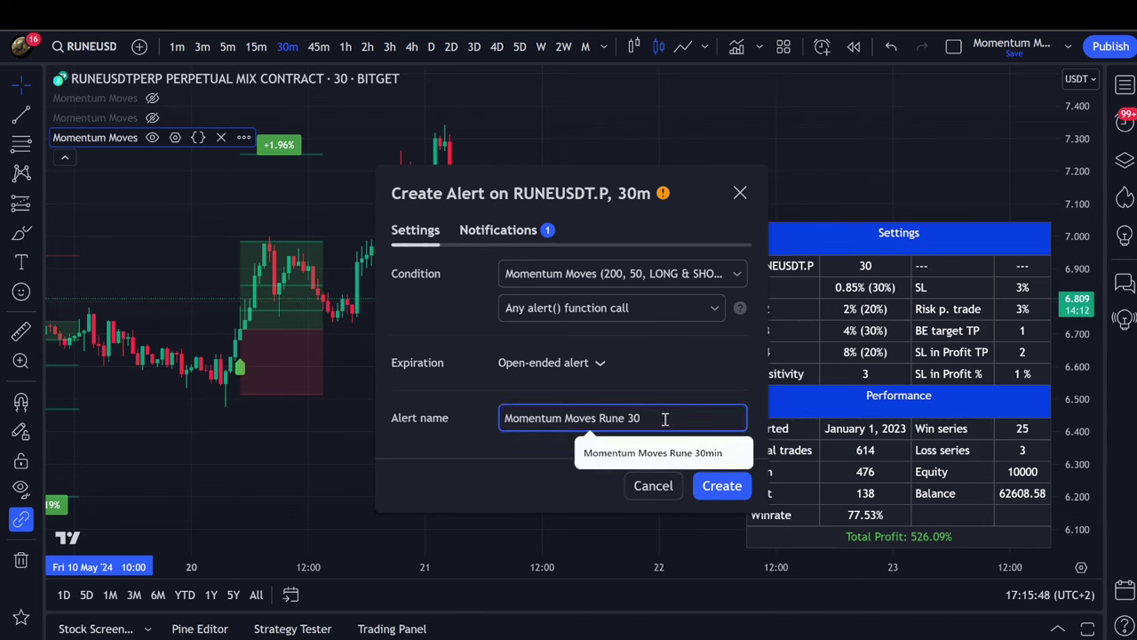
text( Test)
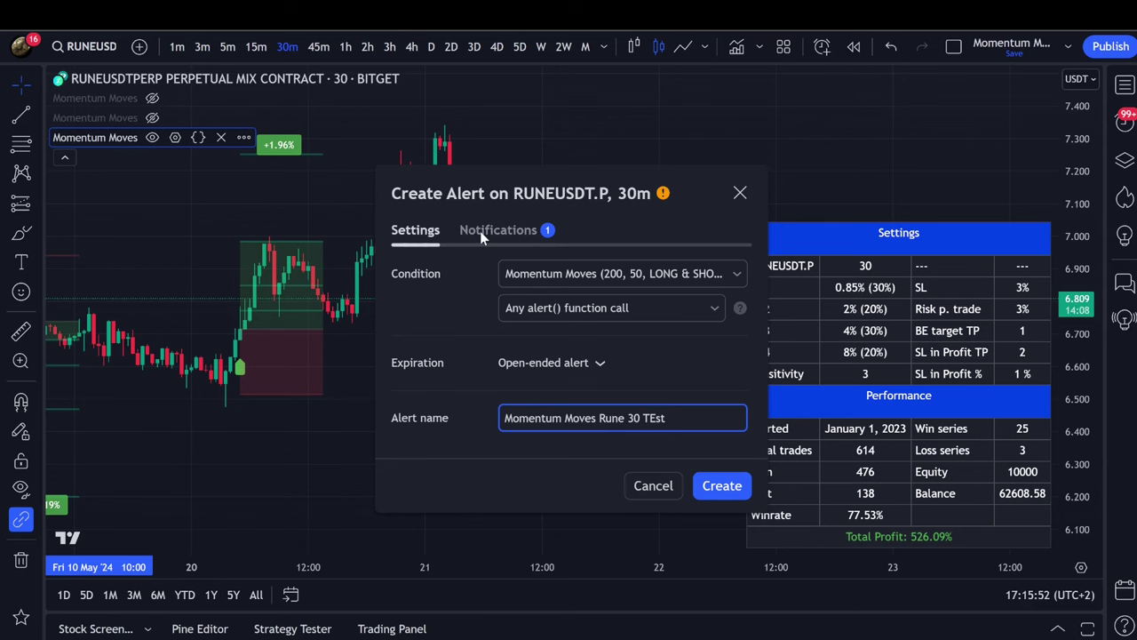
click(480, 231)
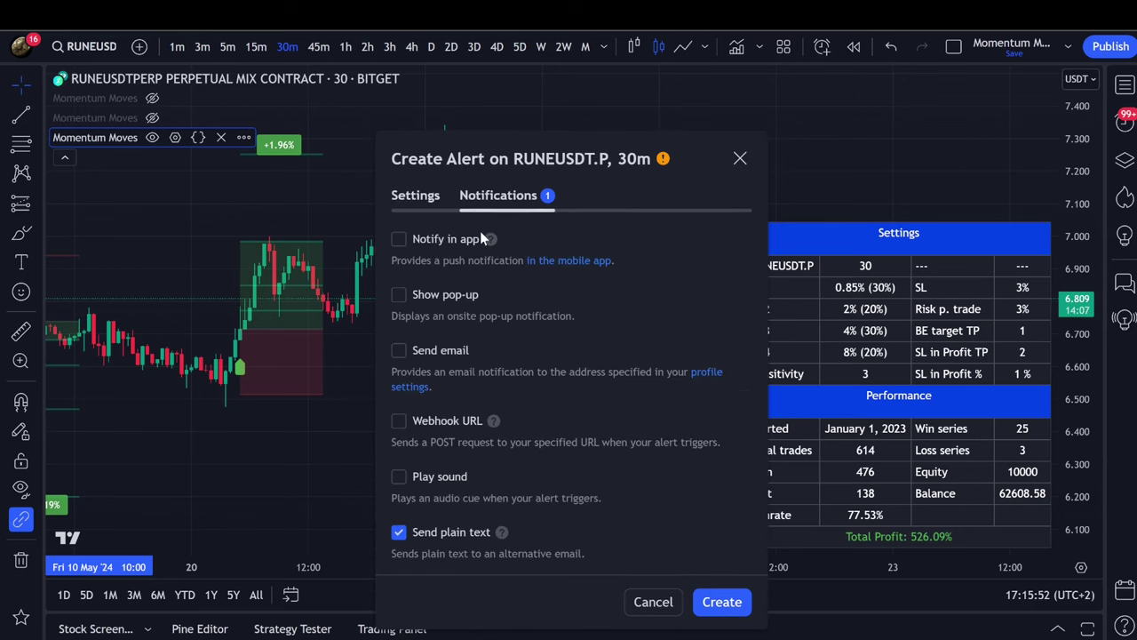
Replace plain-text delivery with the pasted Alertatron webhook URL and create the alert.
click(400, 533)
click(400, 422)
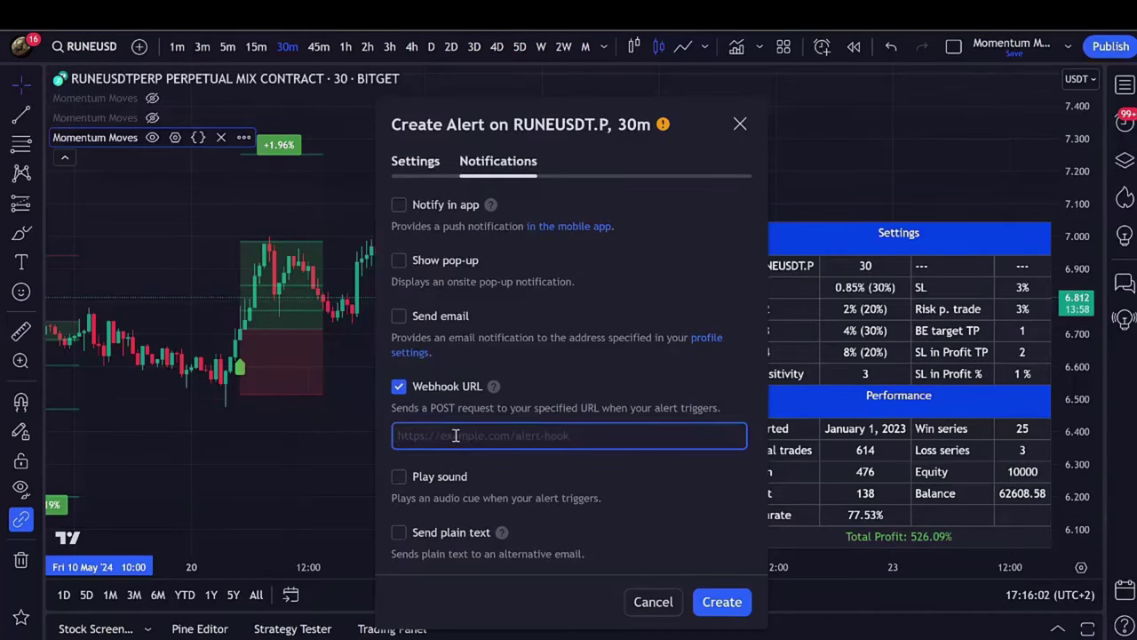
key(ctrl+v)
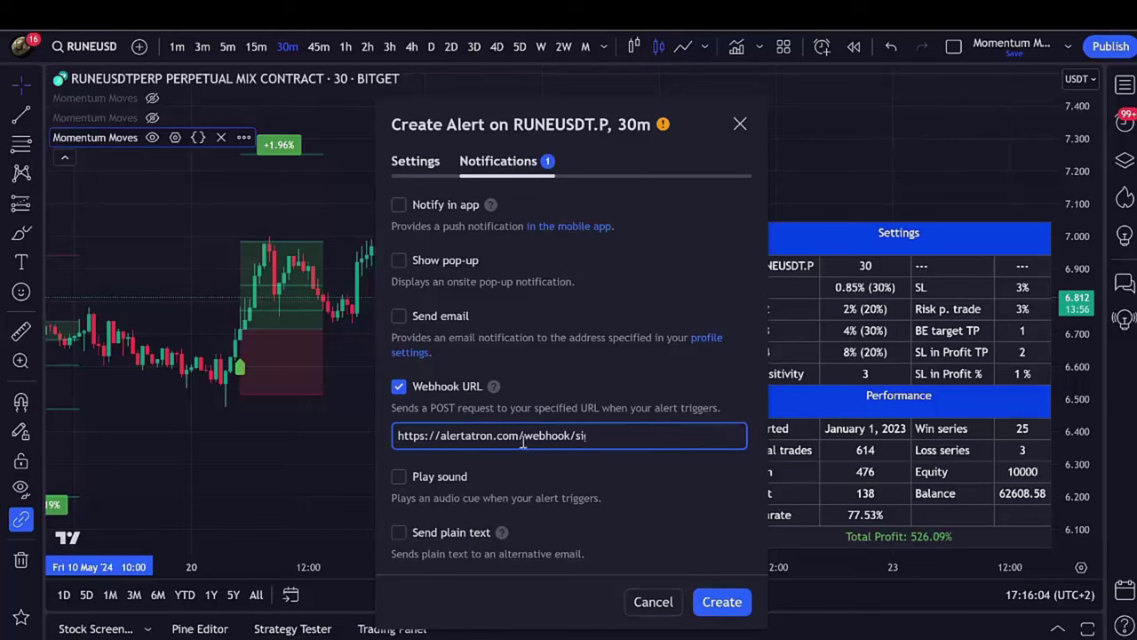
click(721, 602)
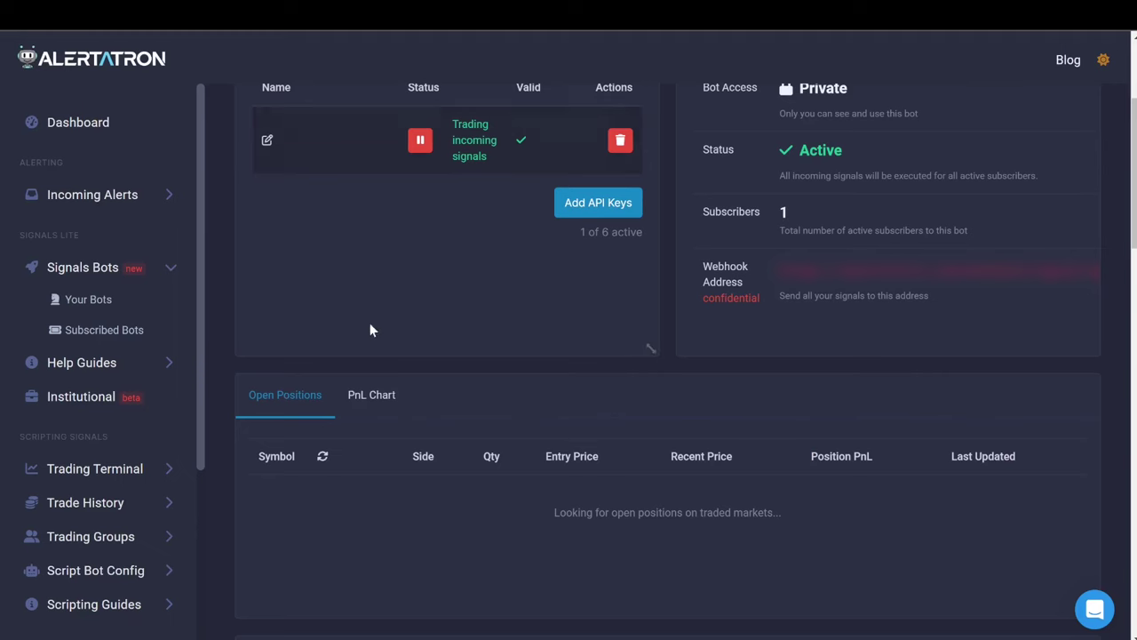
Go back from the bot page to Alertatron's bot list and scroll down to KaySub Algo.
scroll(576, 341, down, 6)
scroll(533, 389, up, 4)
scroll(527, 385, up, 4)
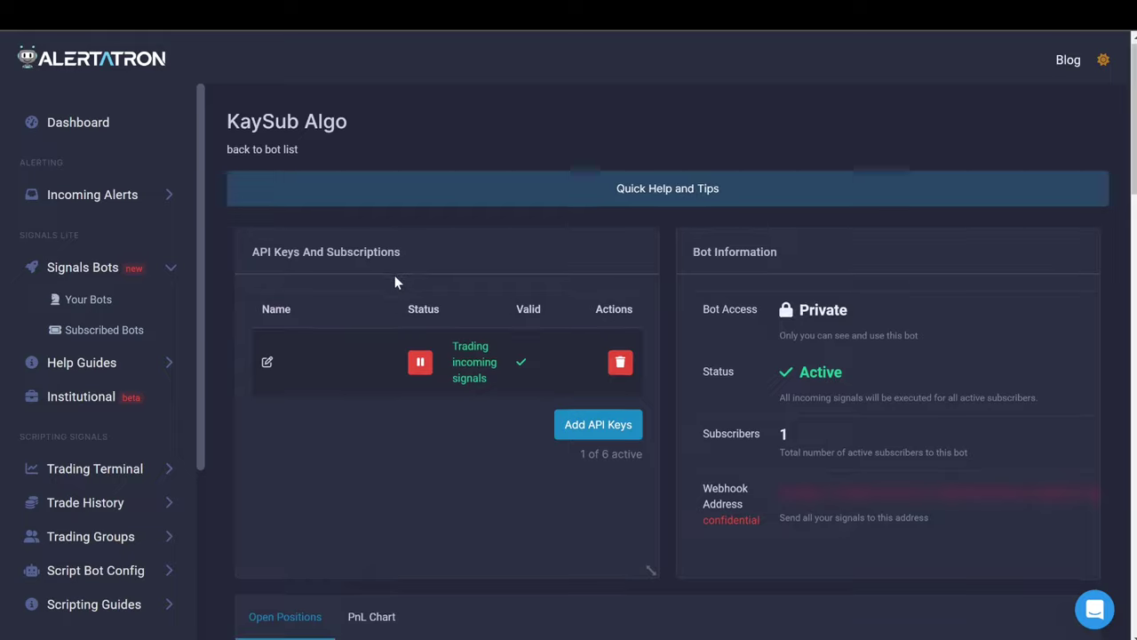
scroll(391, 279, down, 3)
scroll(387, 284, up, 4)
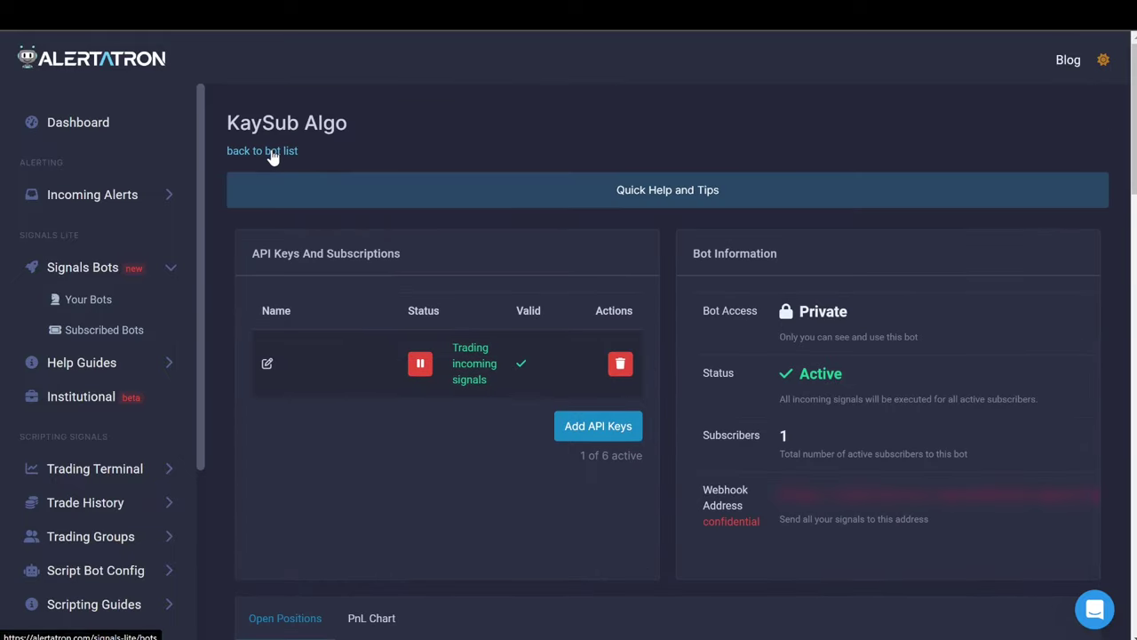
click(271, 151)
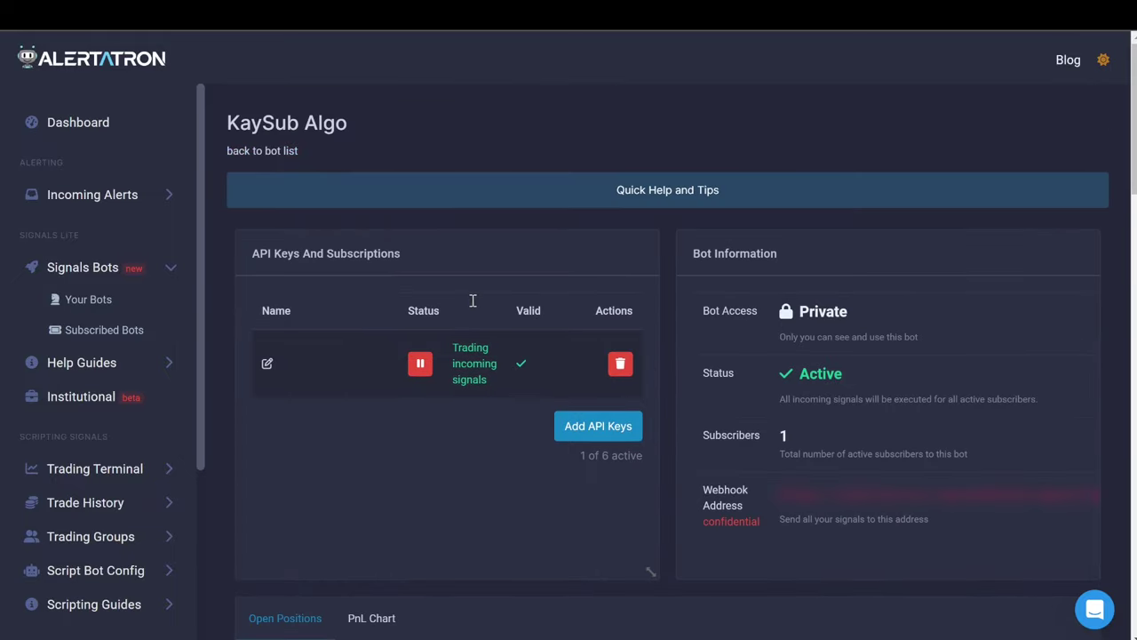
scroll(549, 317, down, 4)
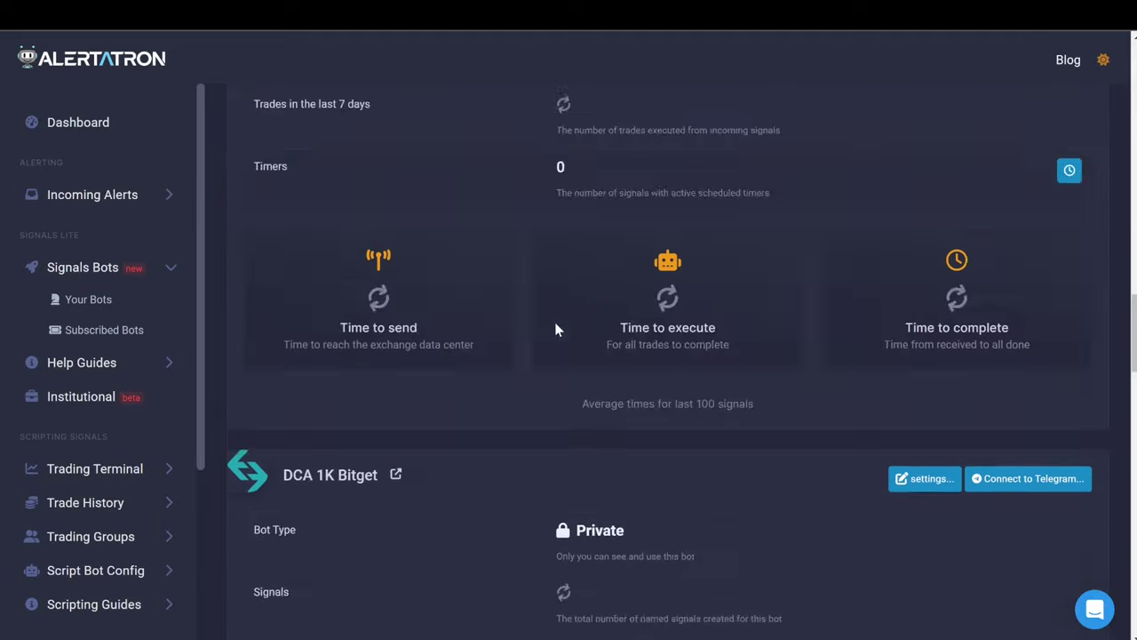
scroll(554, 333, down, 5)
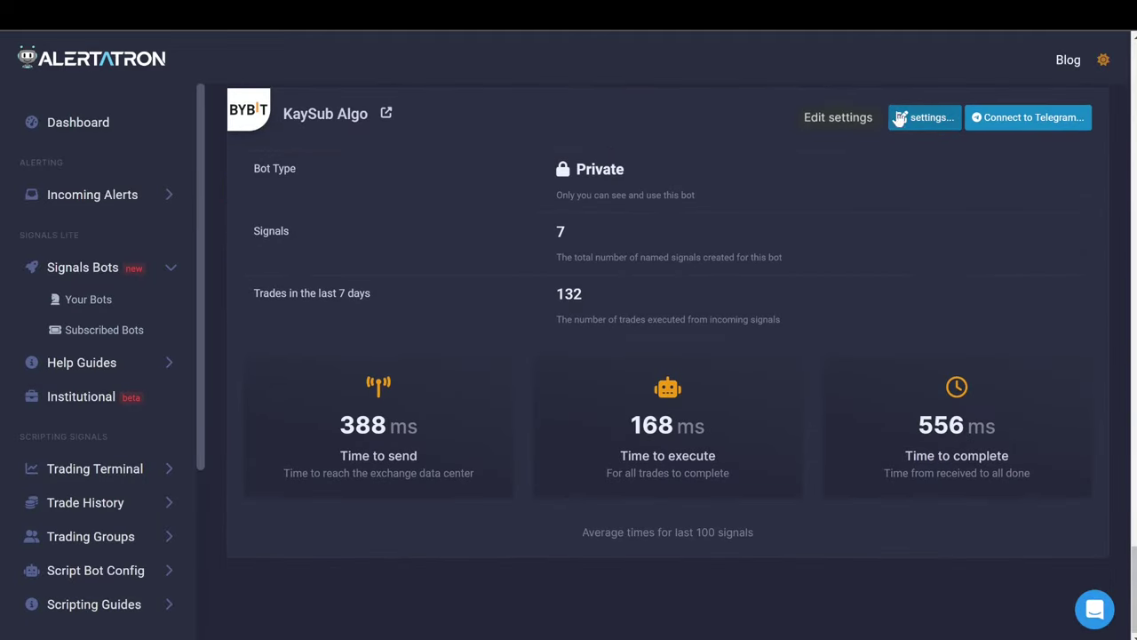
Check KaySub Algo's exchange options, keep Bybit, and cancel its settings unsaved.
click(932, 124)
click(441, 333)
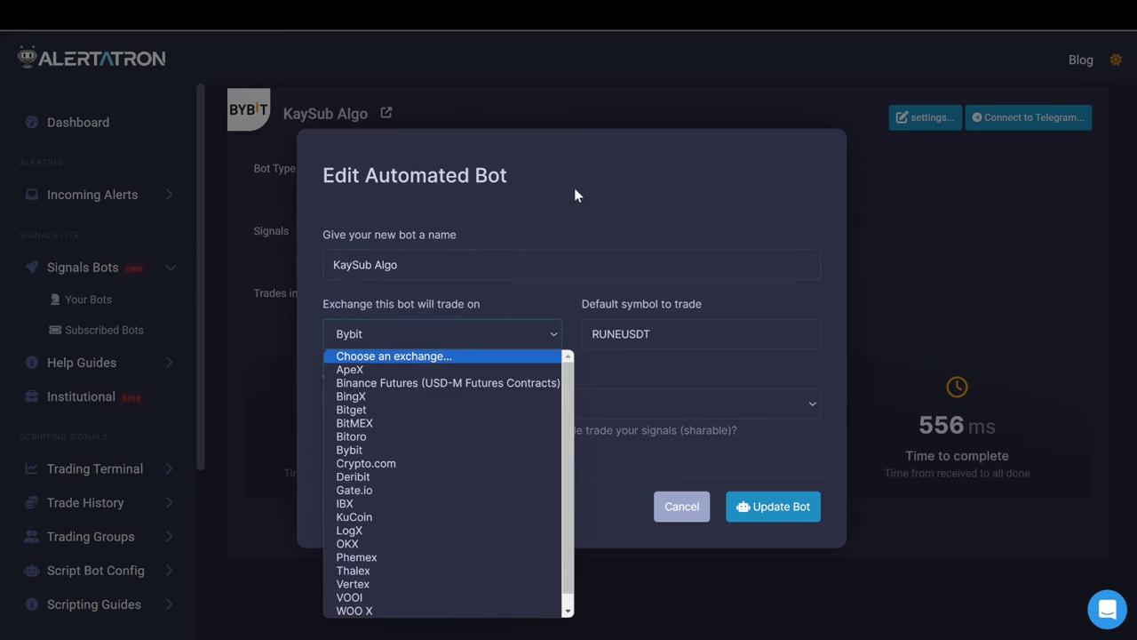
click(611, 187)
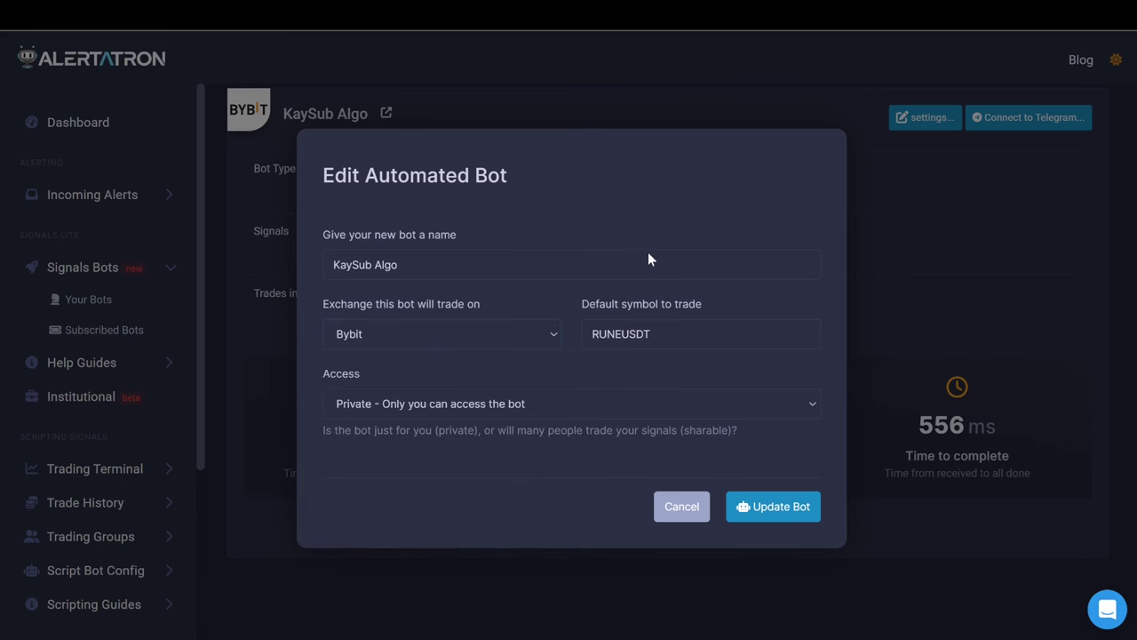
click(658, 502)
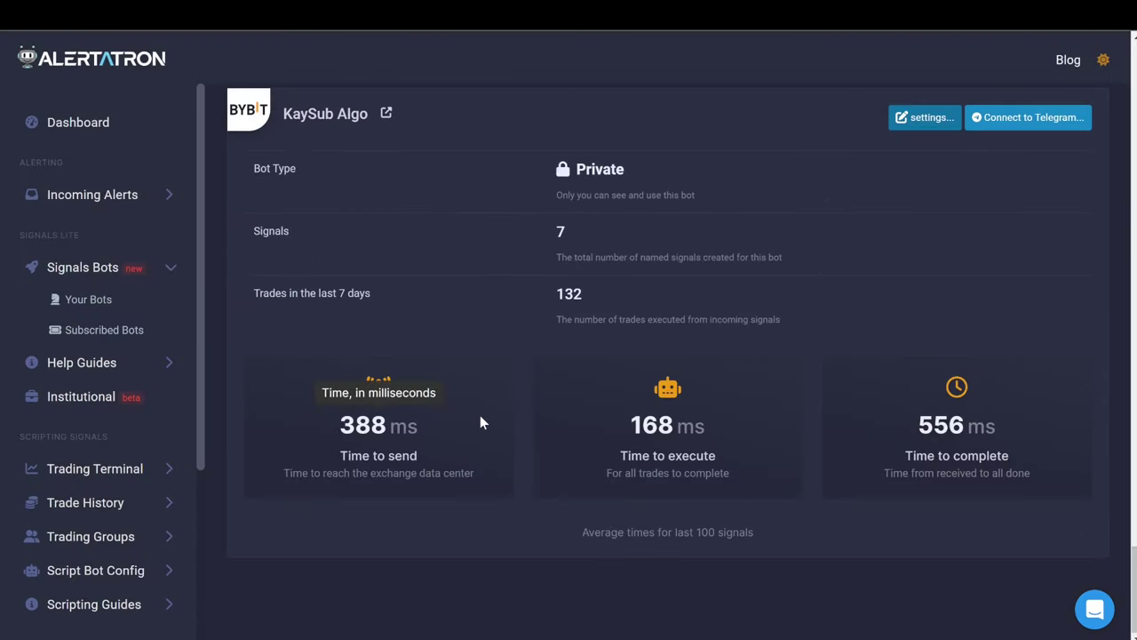